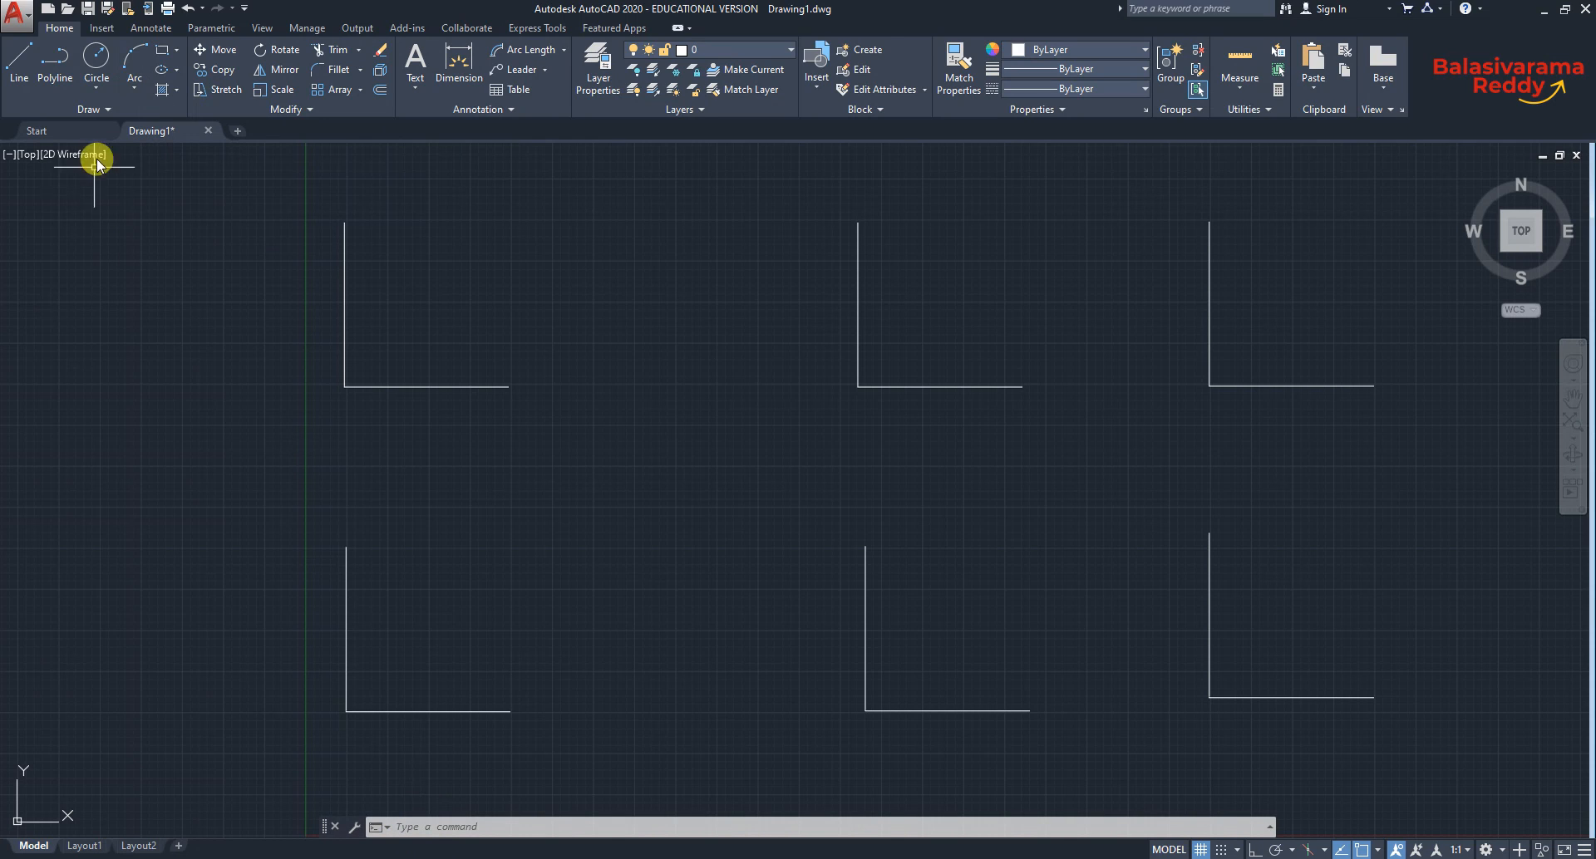
Draw a 3-point arc shaped like an upper semicircle in the empty space left of the L-shaped line pairs.
left_click(133, 91)
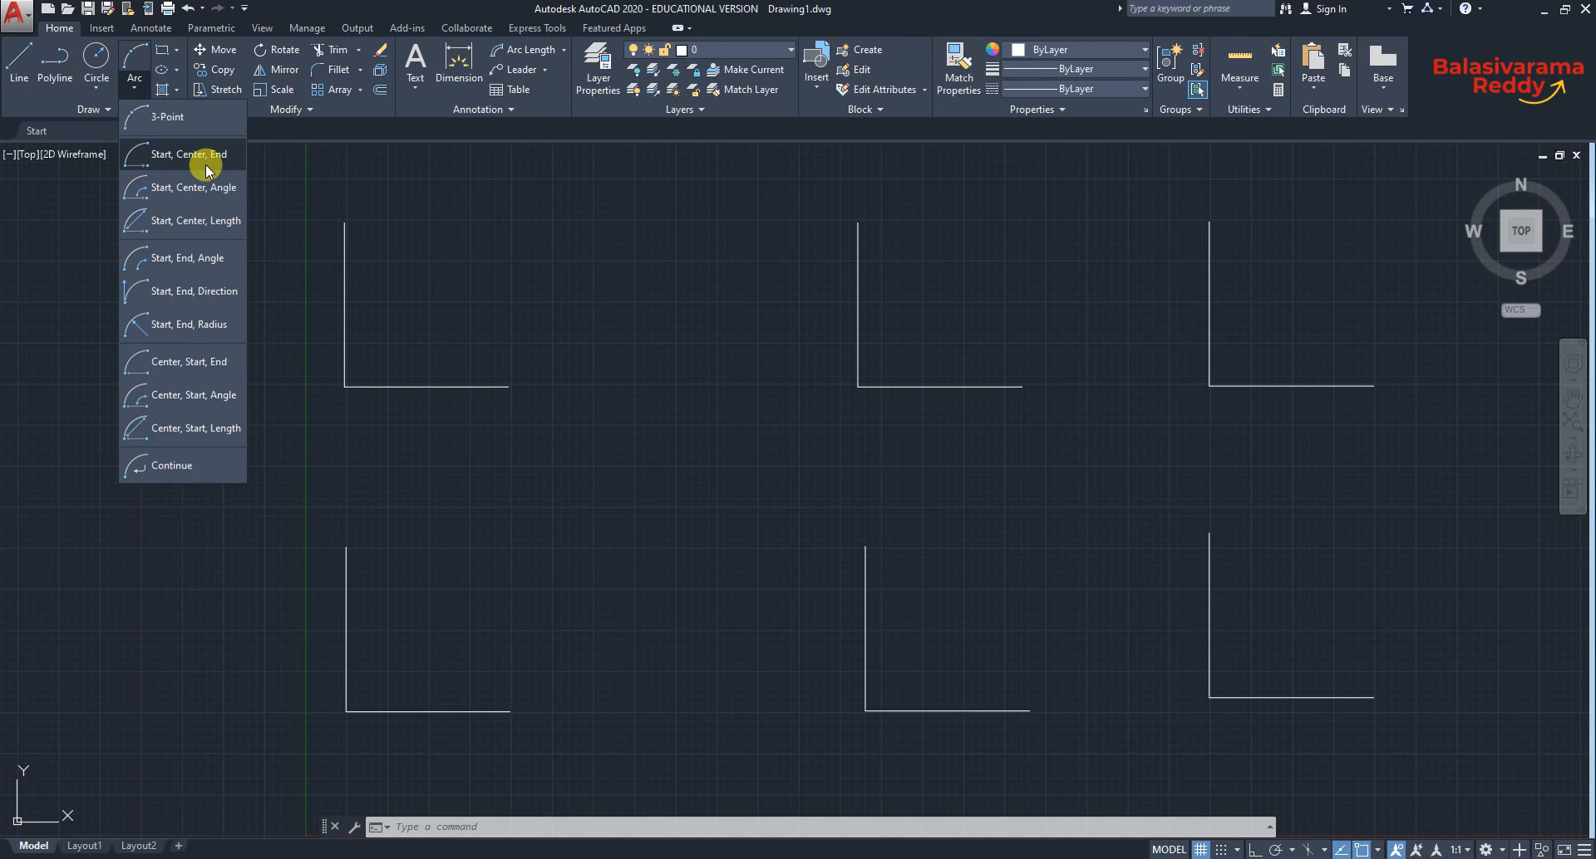
left_click(166, 118)
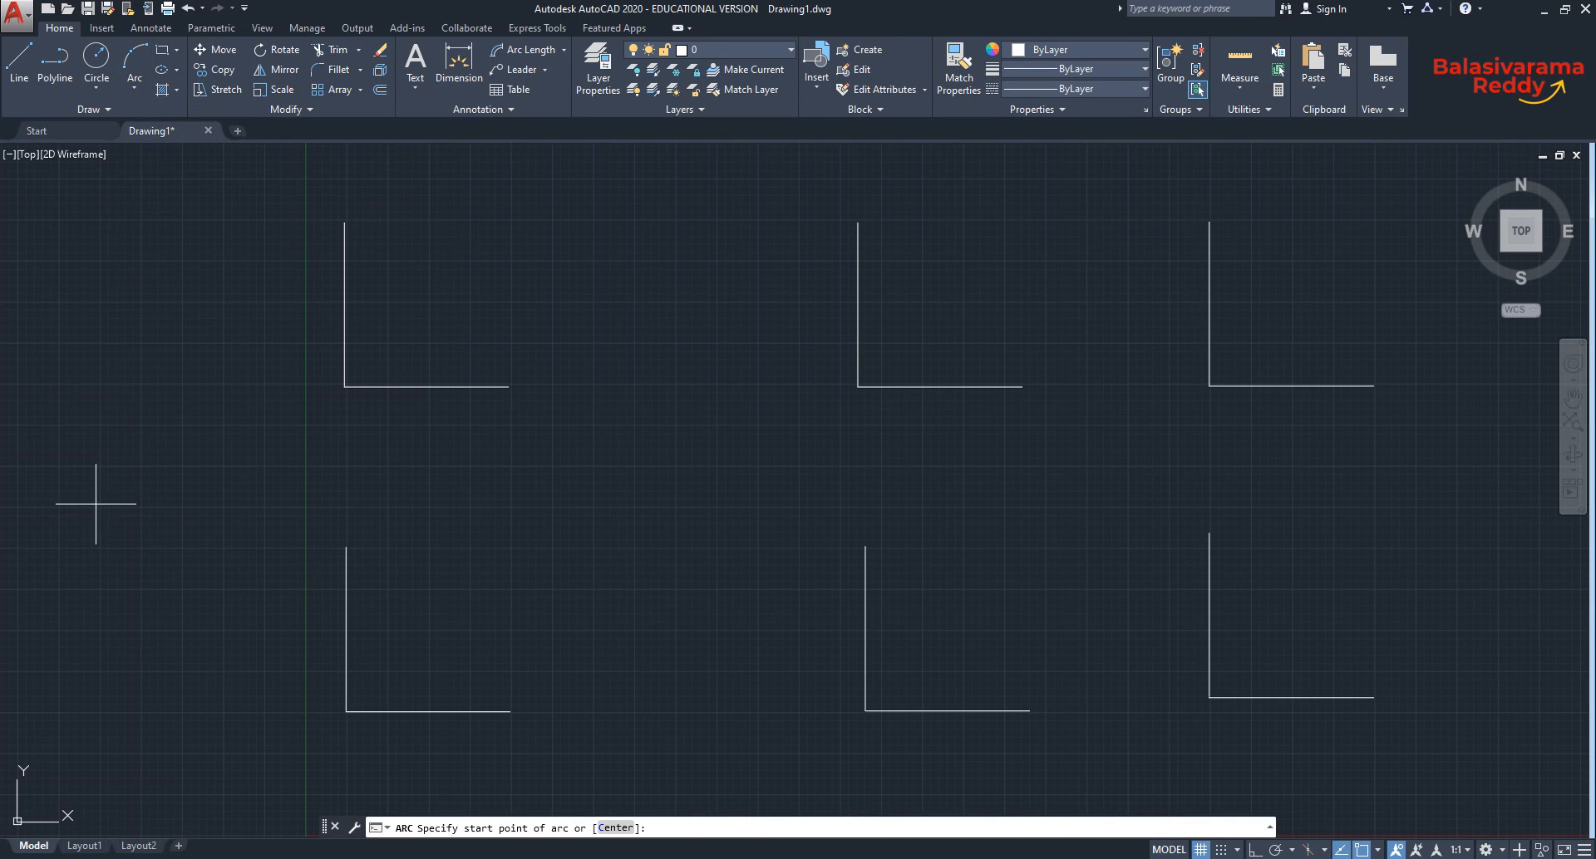
left_click(56, 467)
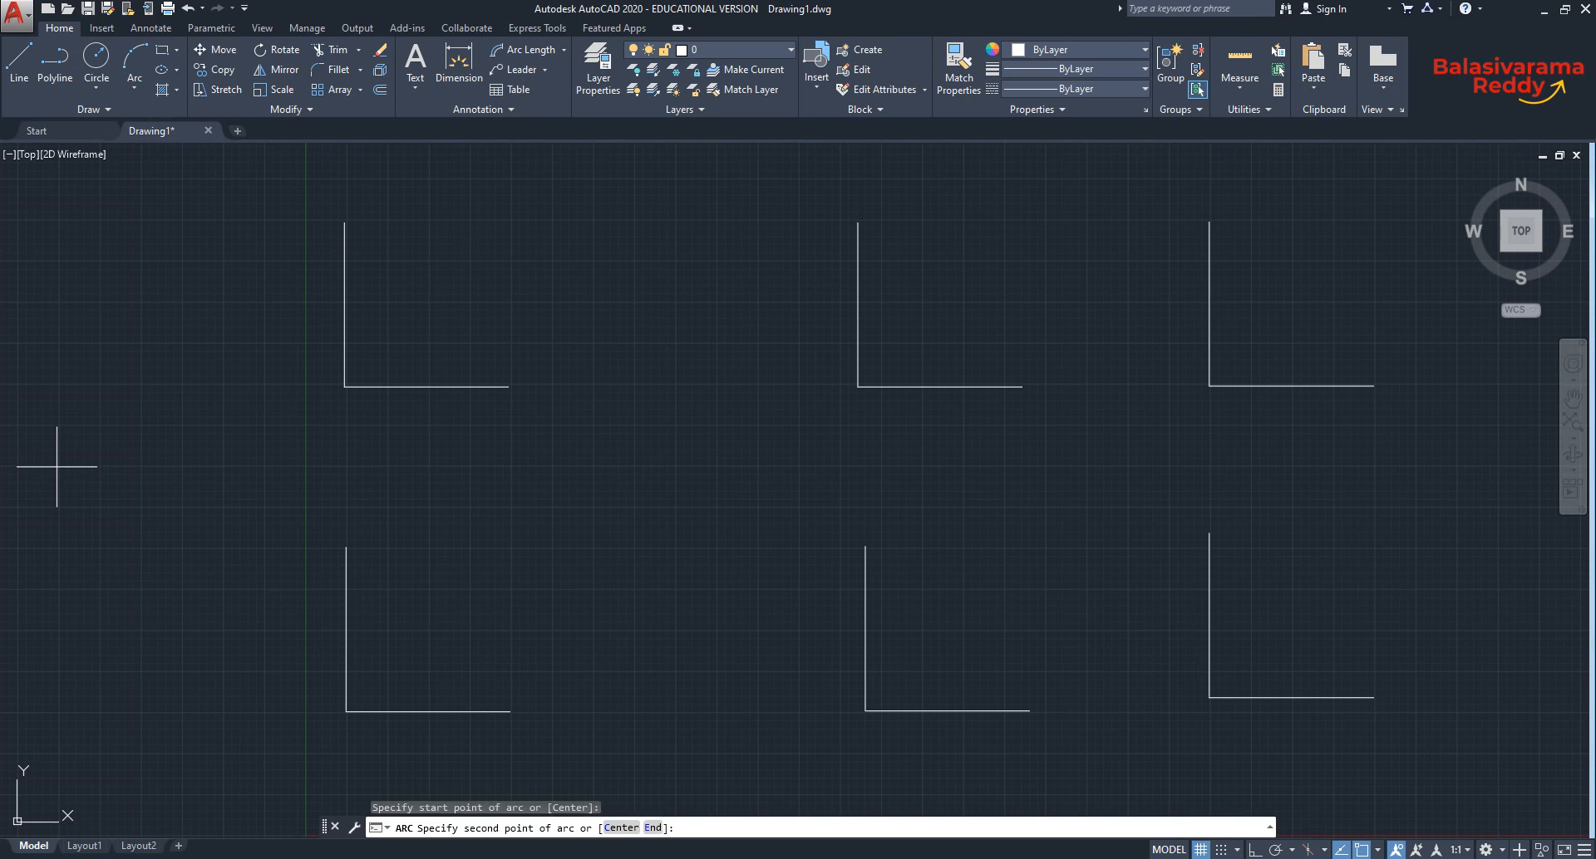
left_click(98, 396)
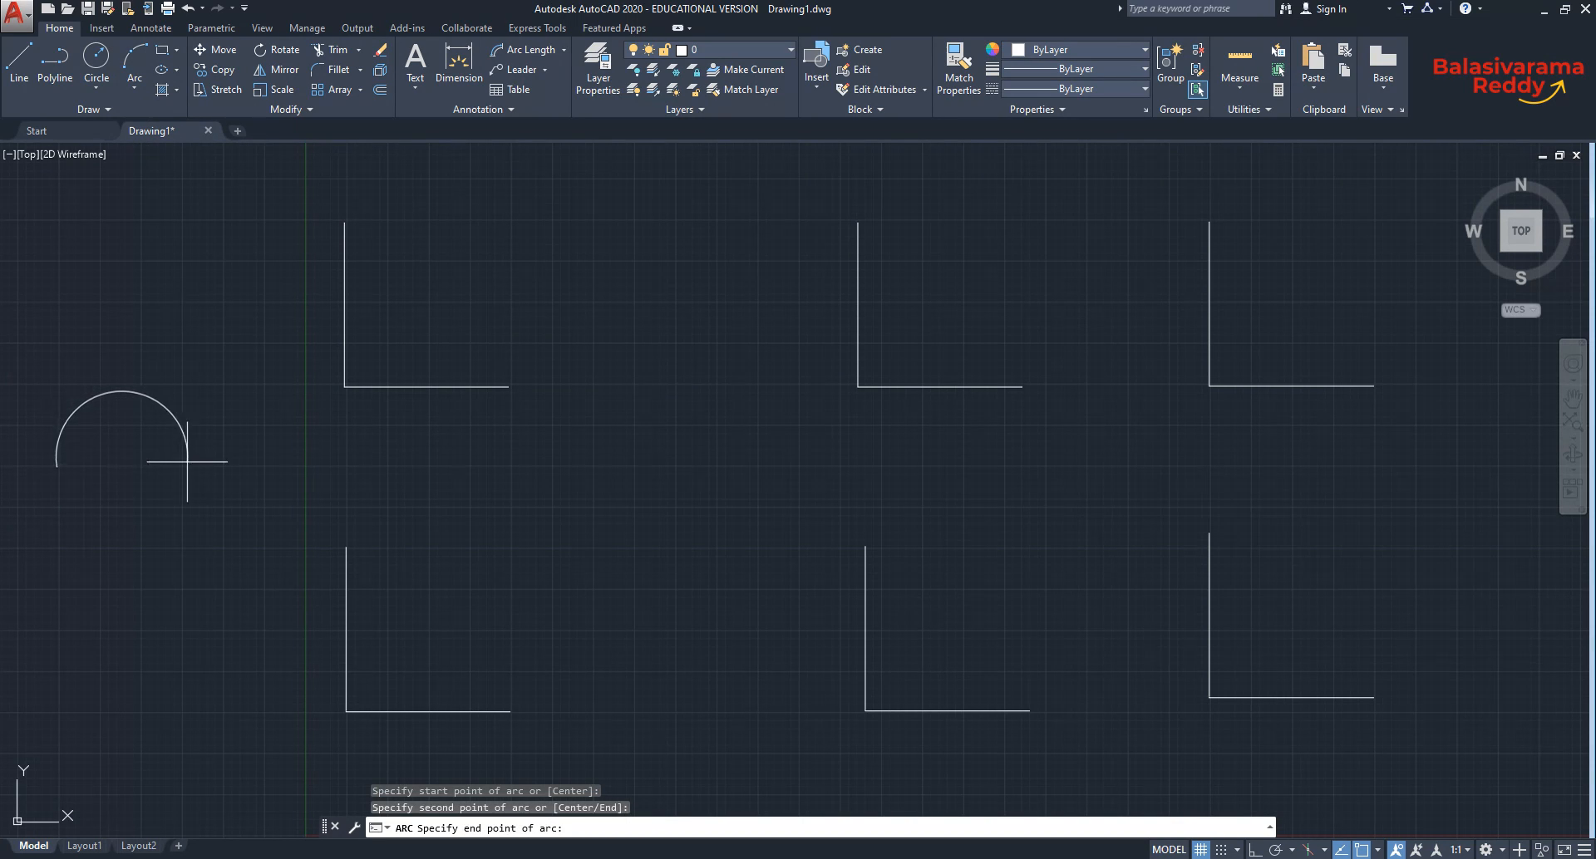
left_click(222, 466)
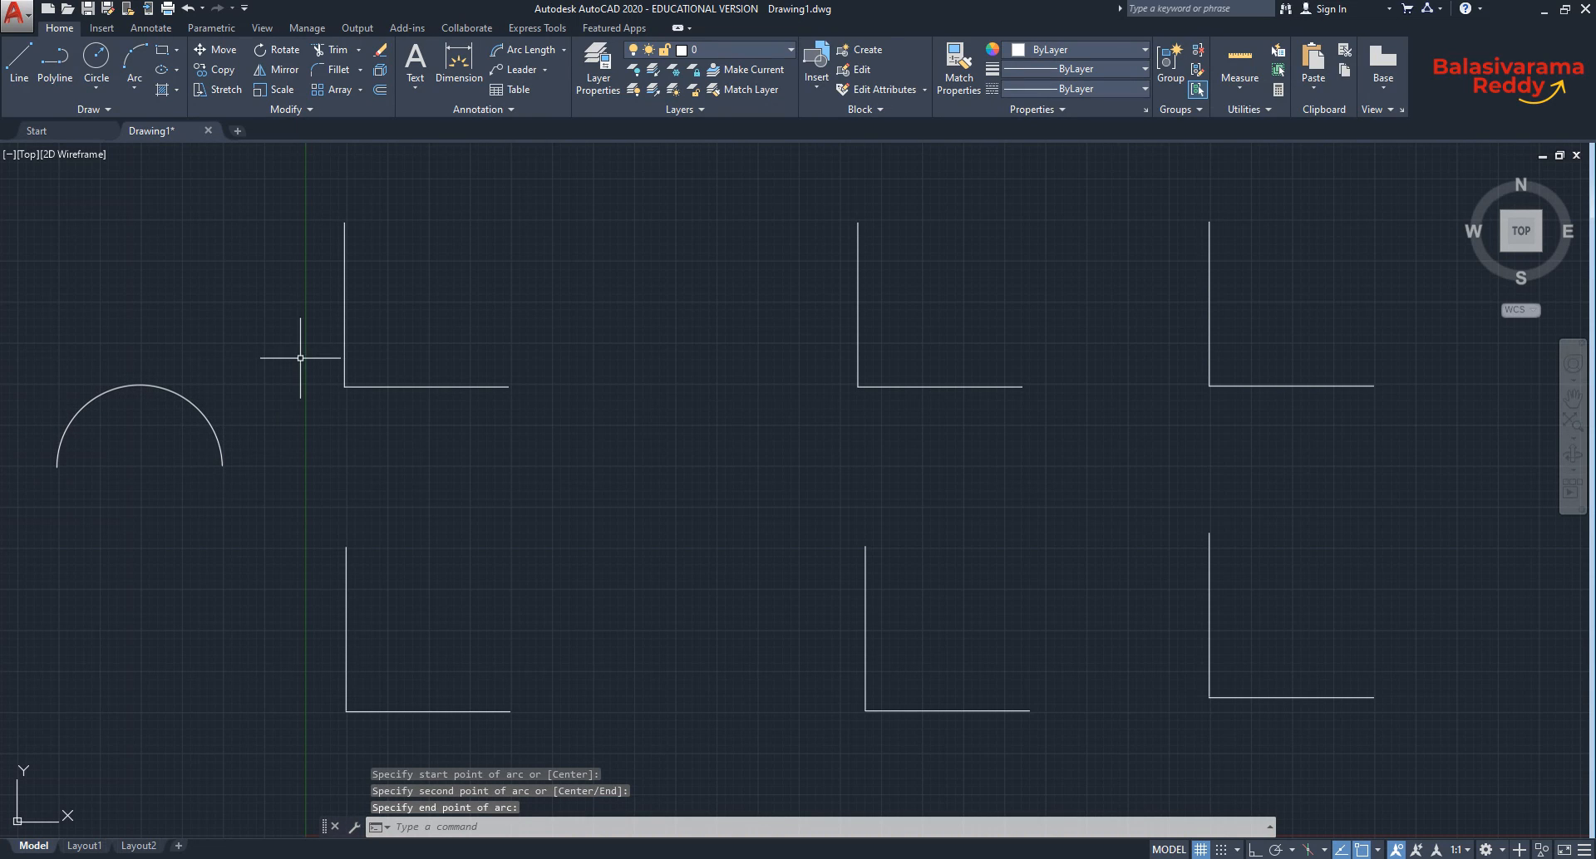
Draw a Start, Center, End arc on the upper-left L-shape, from its horizontal line's free end around the corner to the vertical line's top.
left_click(141, 91)
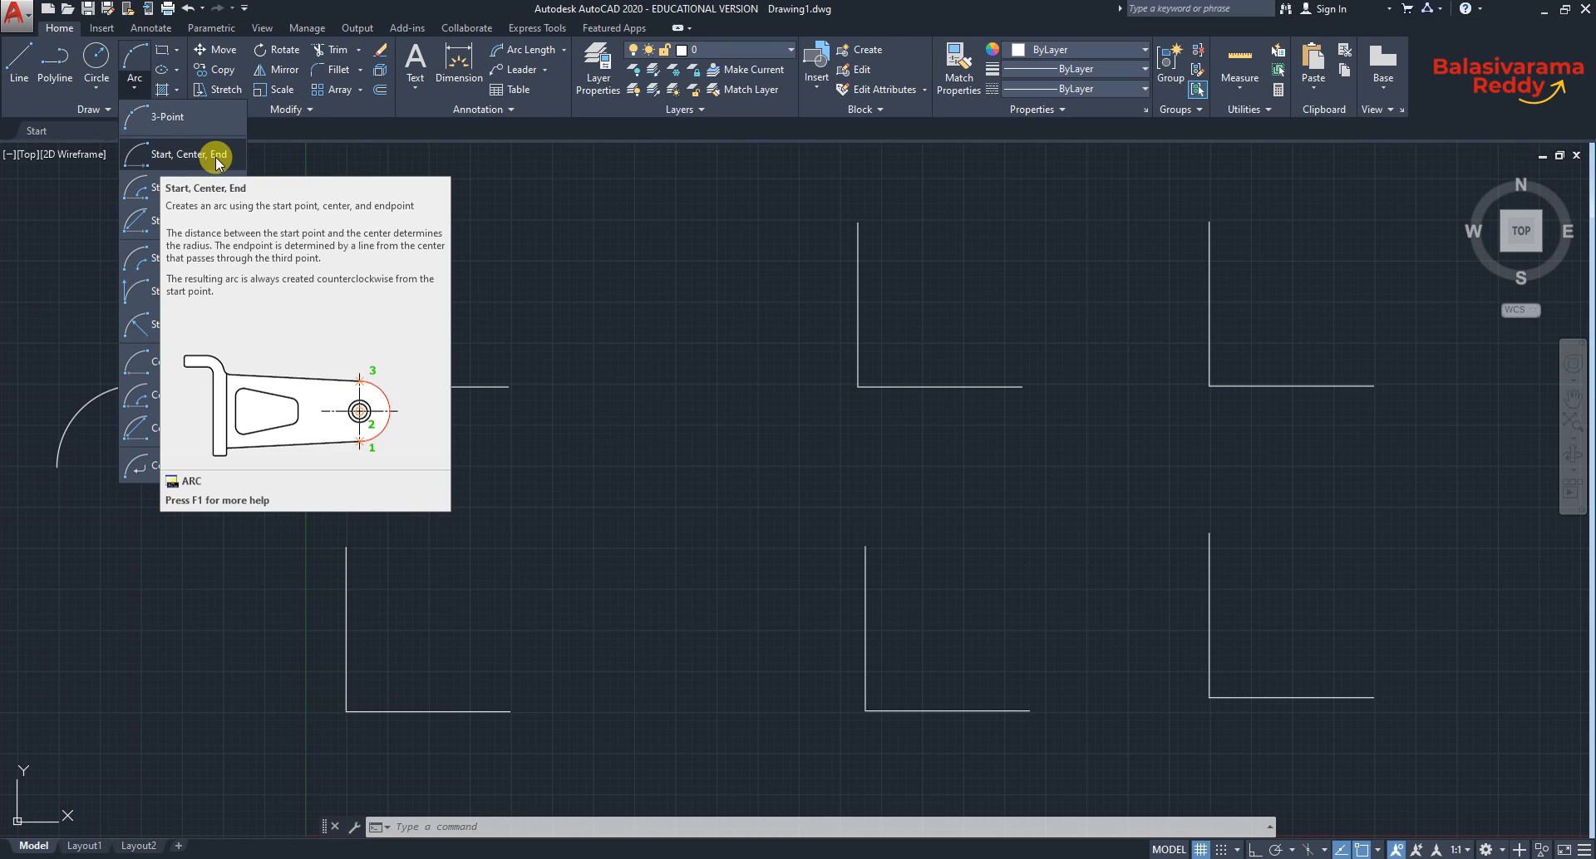
left_click(170, 158)
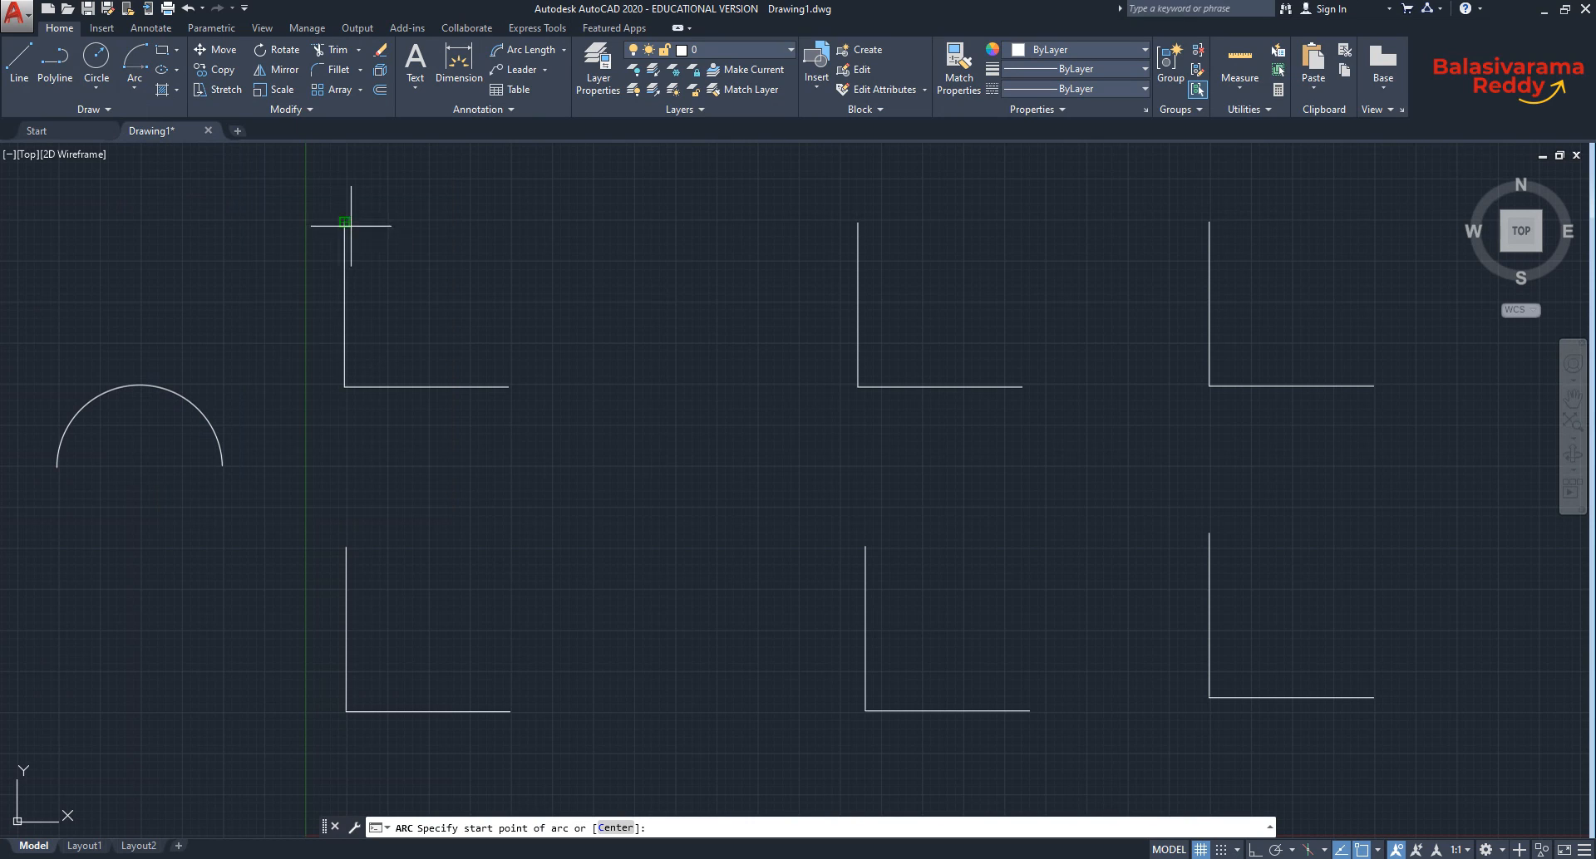
left_click(509, 386)
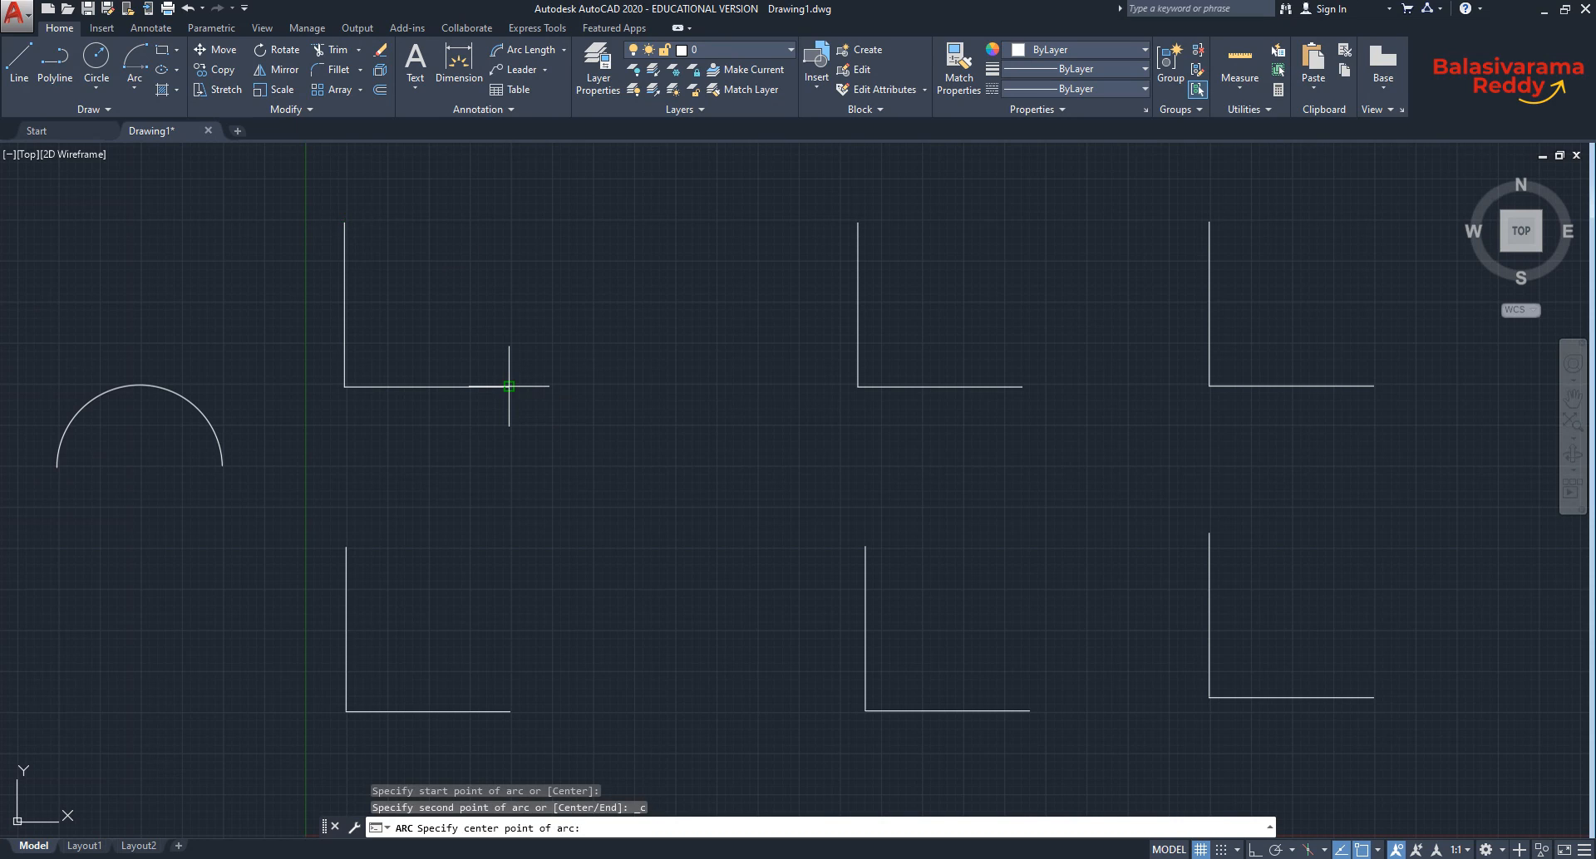
left_click(344, 386)
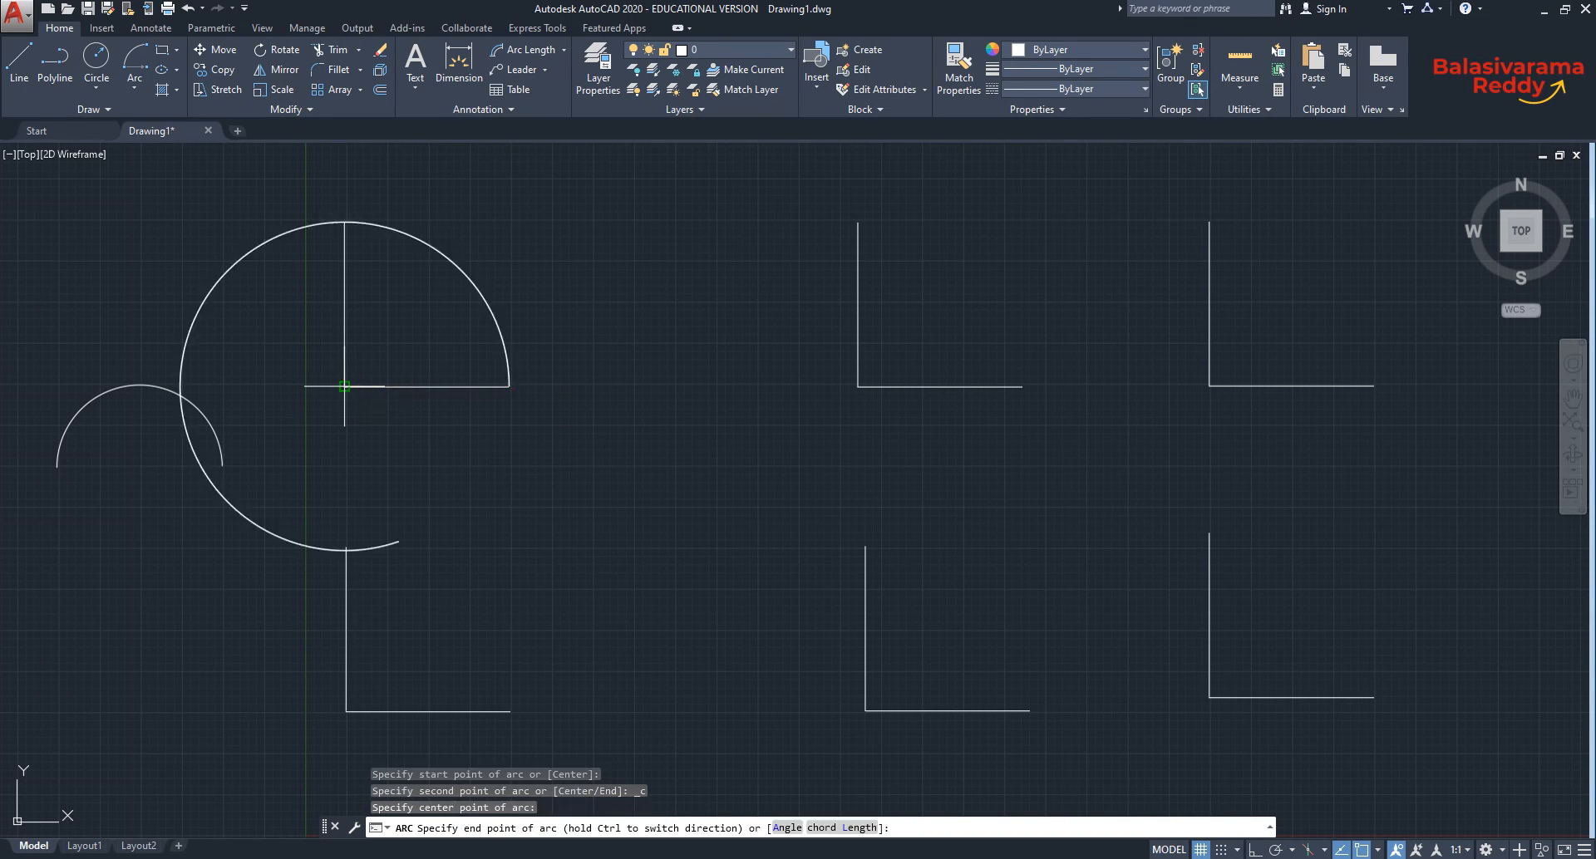
left_click(344, 222)
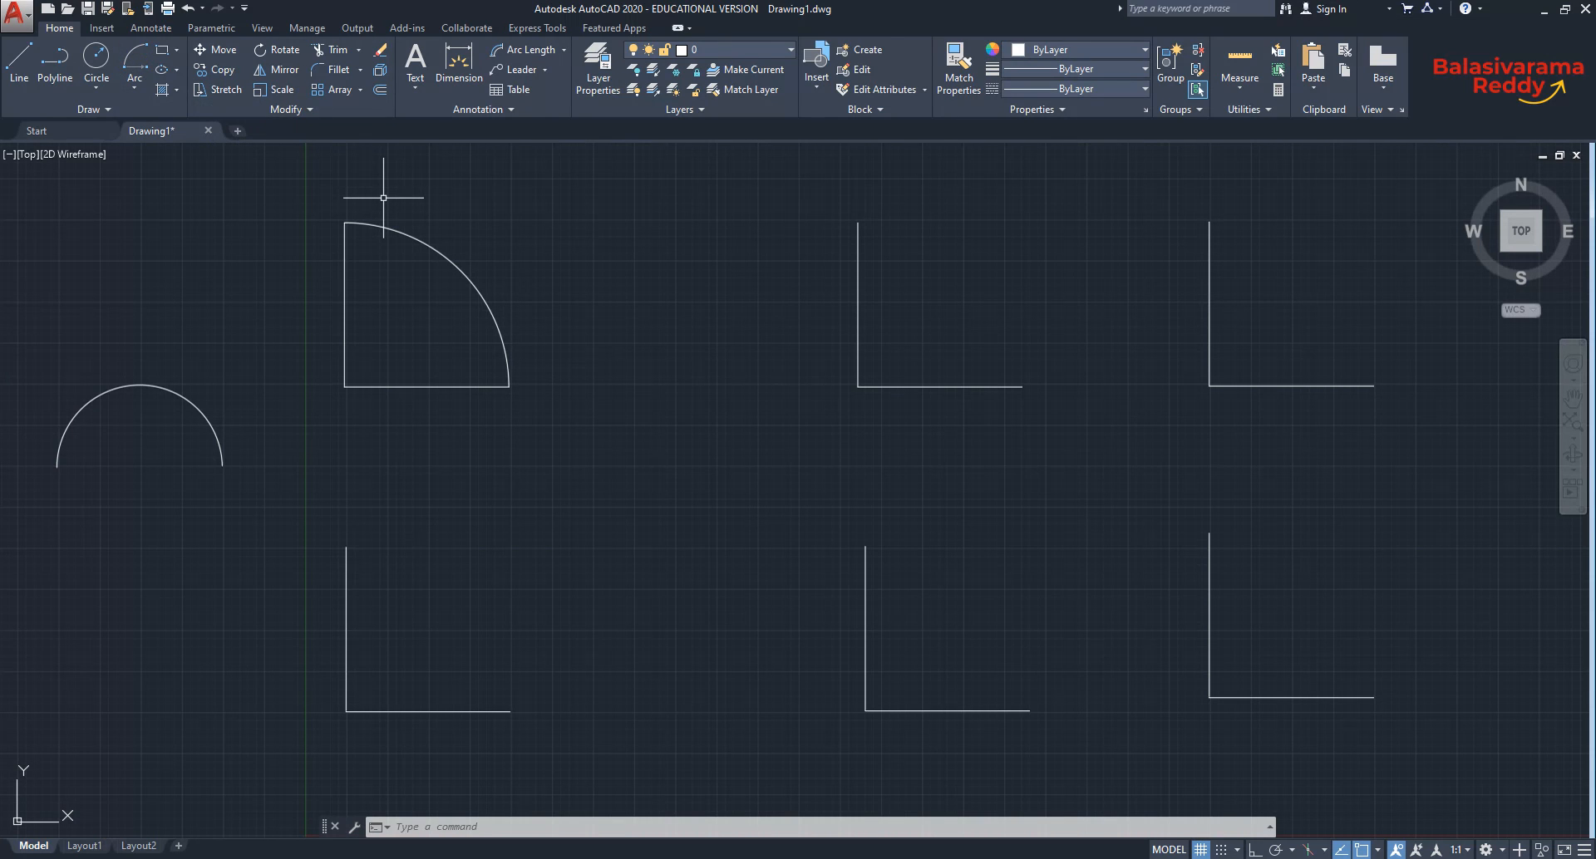
Draw a Start, Center, End arc on the upper-middle L-shape, starting at the vertical line's top and ending at the horizontal line's free end.
left_click(135, 89)
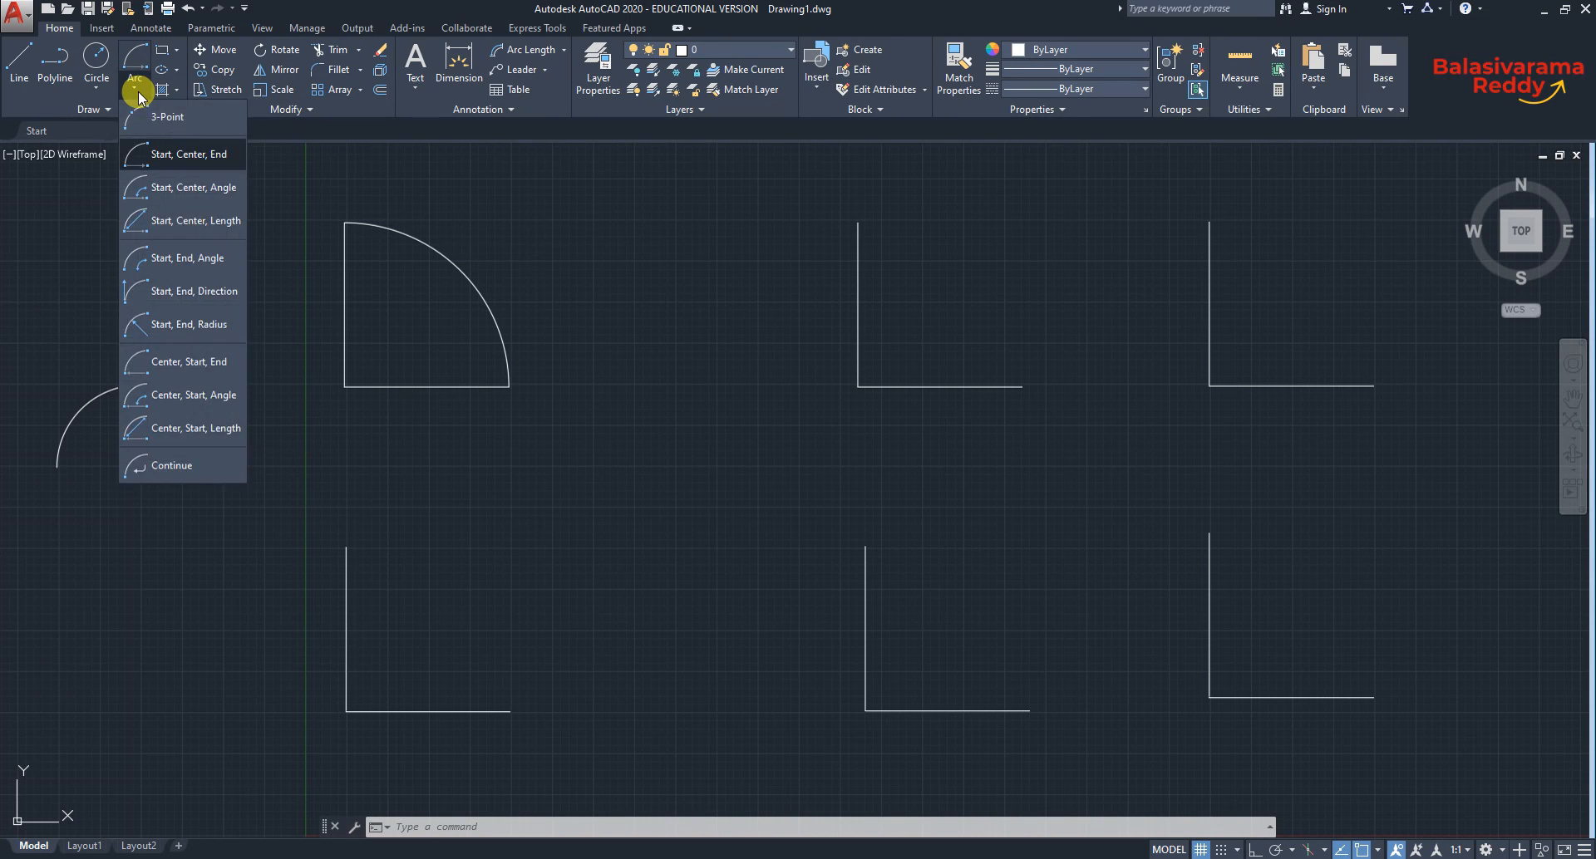
left_click(168, 158)
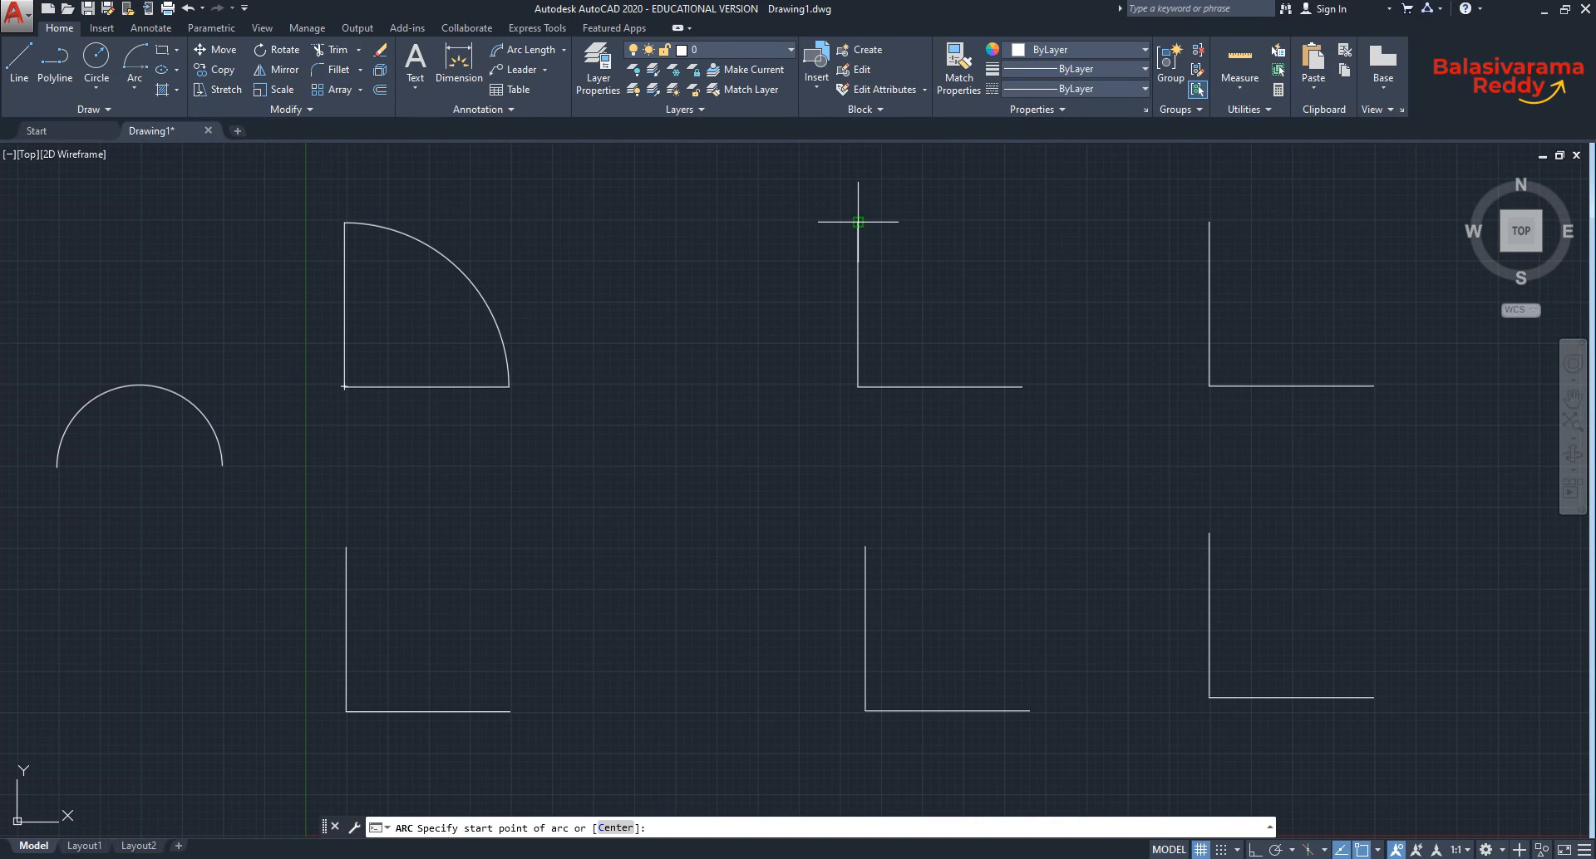
left_click(858, 222)
left_click(858, 386)
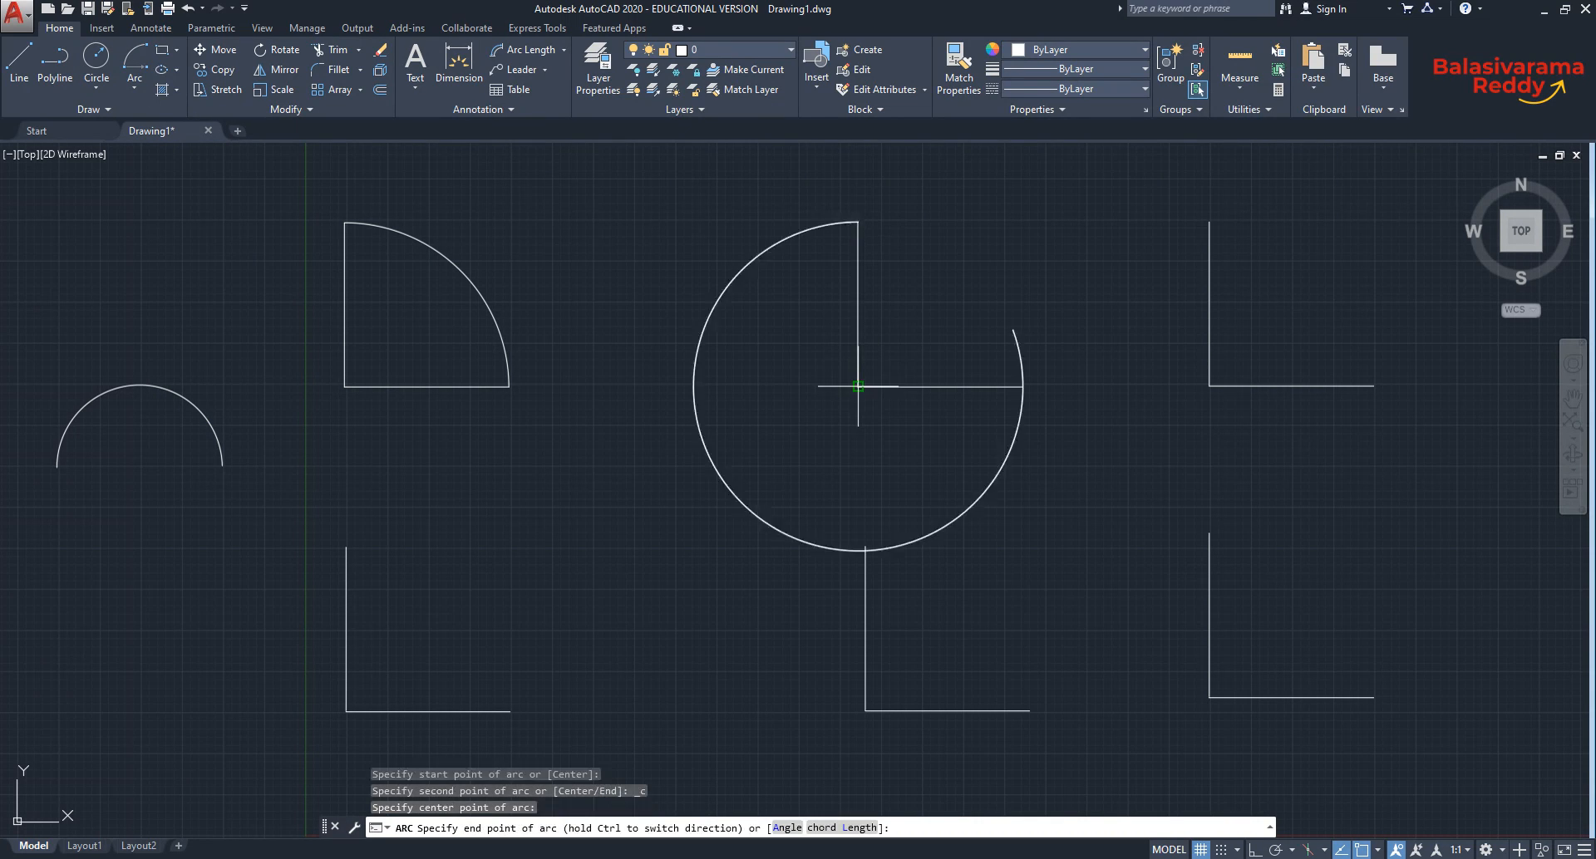
left_click(1023, 386)
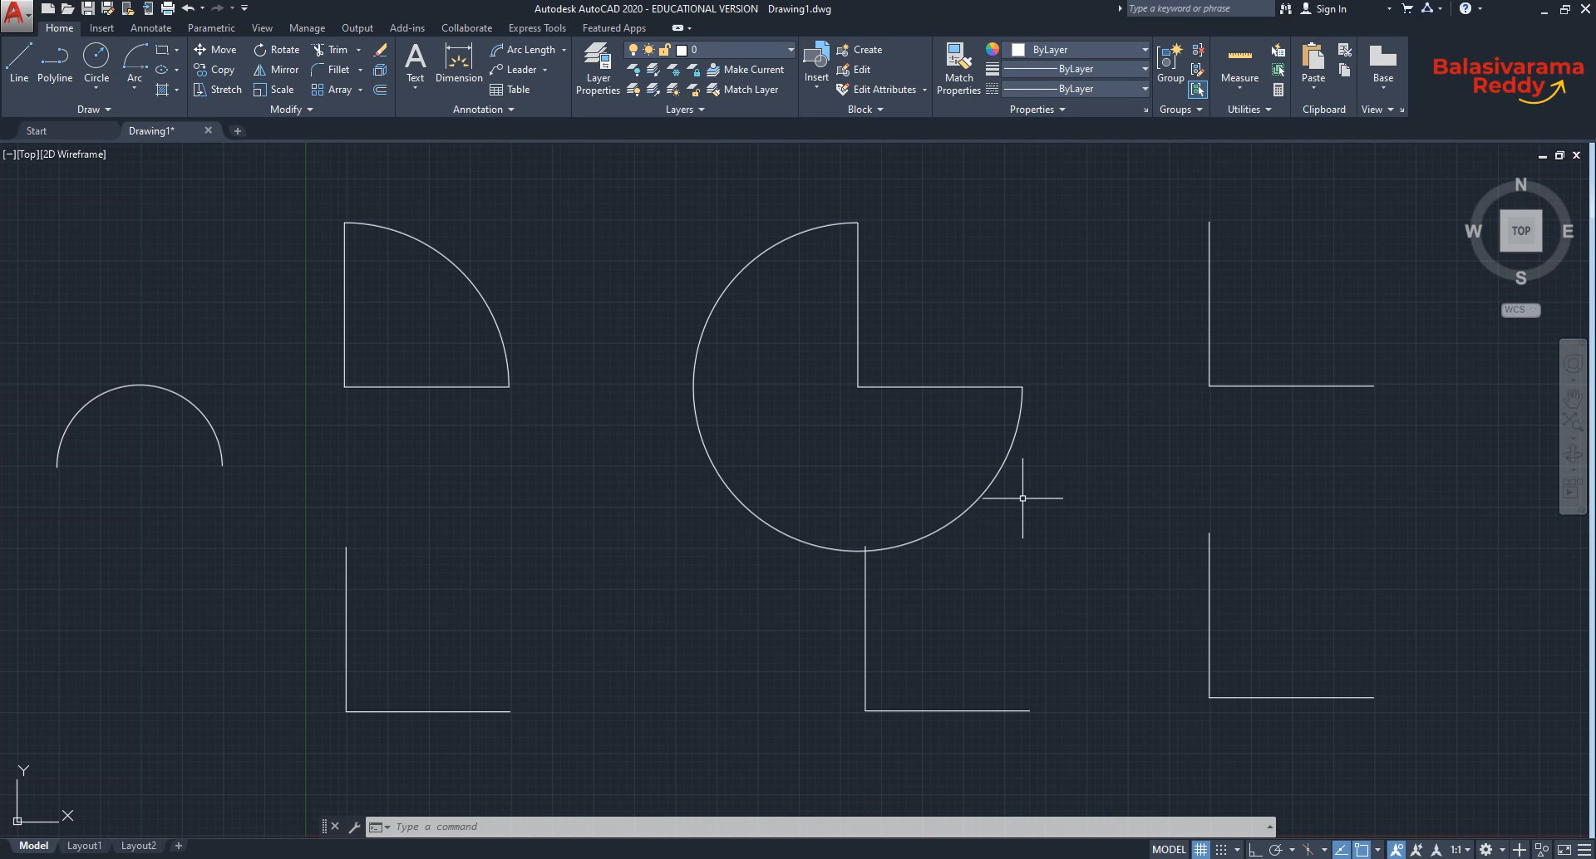
Delete the large arc around the upper-middle L-shape.
key("Escape")
left_click(980, 498)
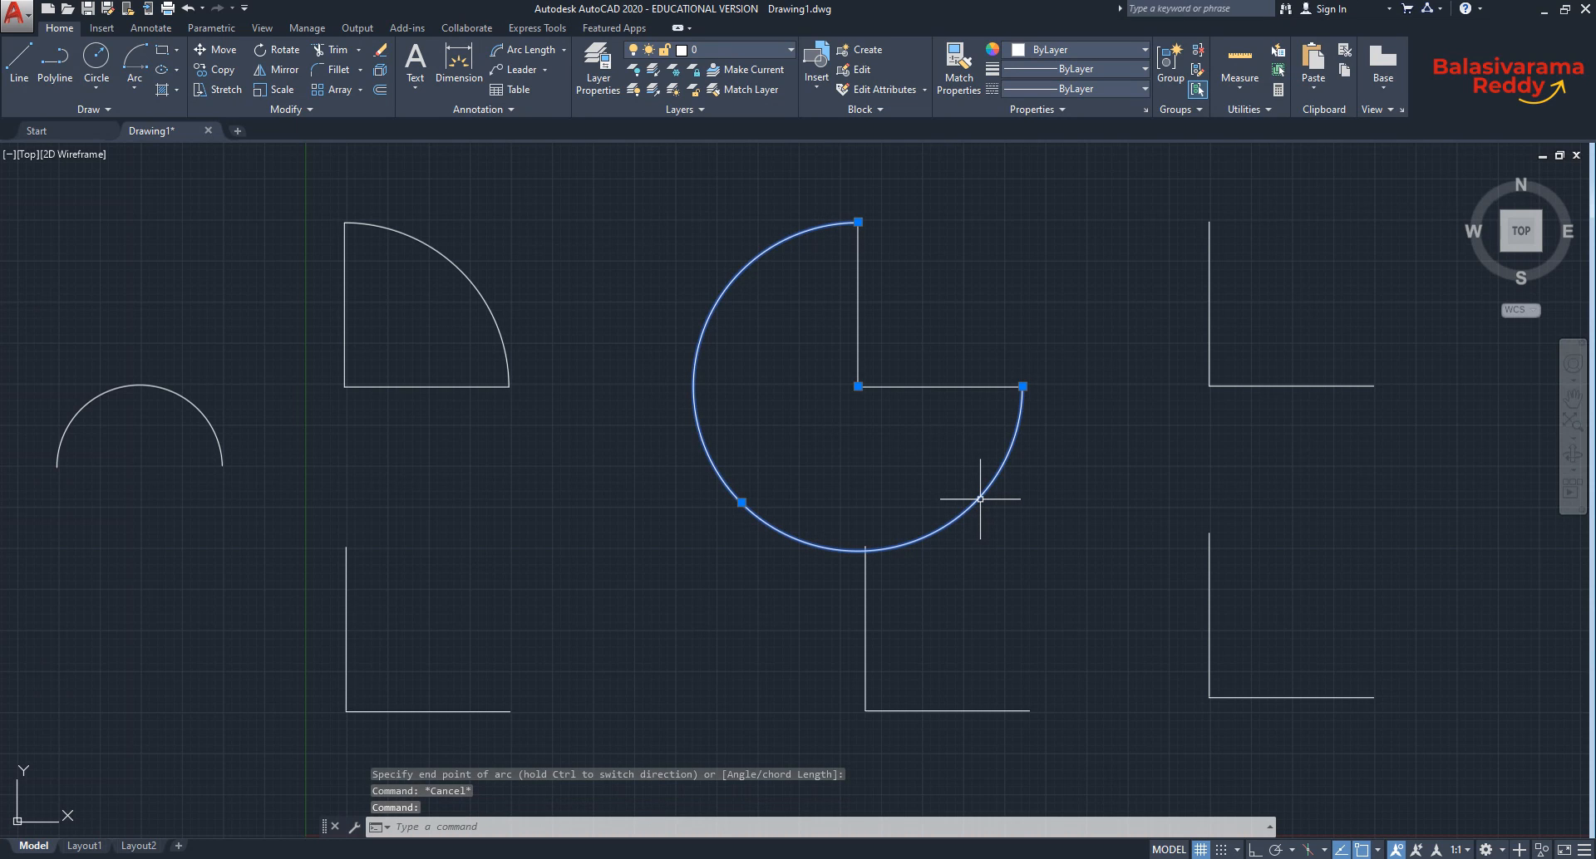
key("Delete")
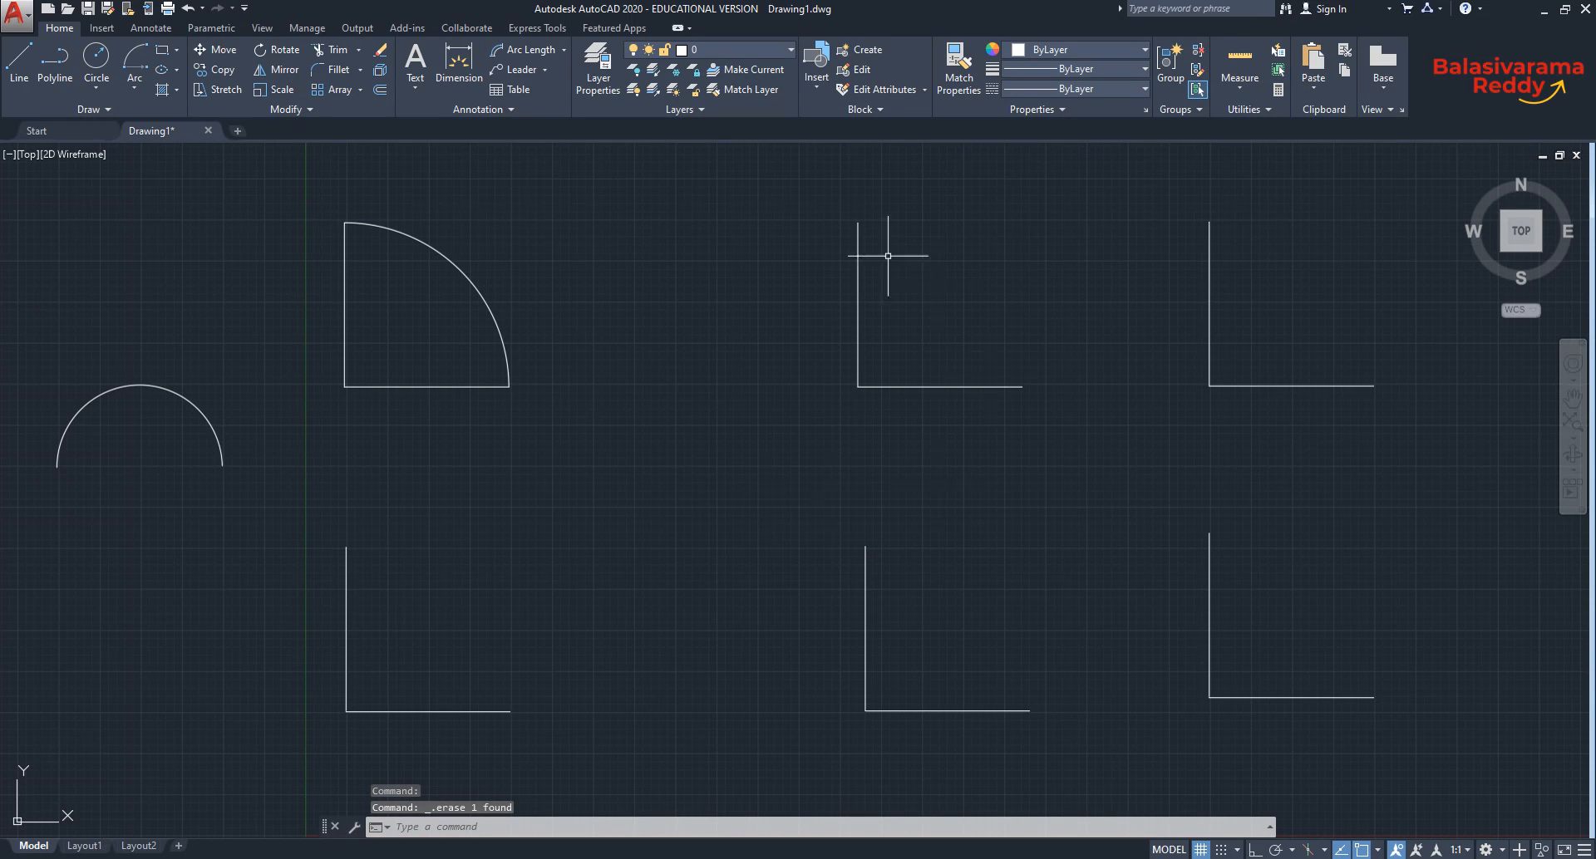
Draw a Start, Center, Angle arc on the upper-middle L-shape from the horizontal line's free end, centred on the corner, with a 90° included angle.
left_click(135, 88)
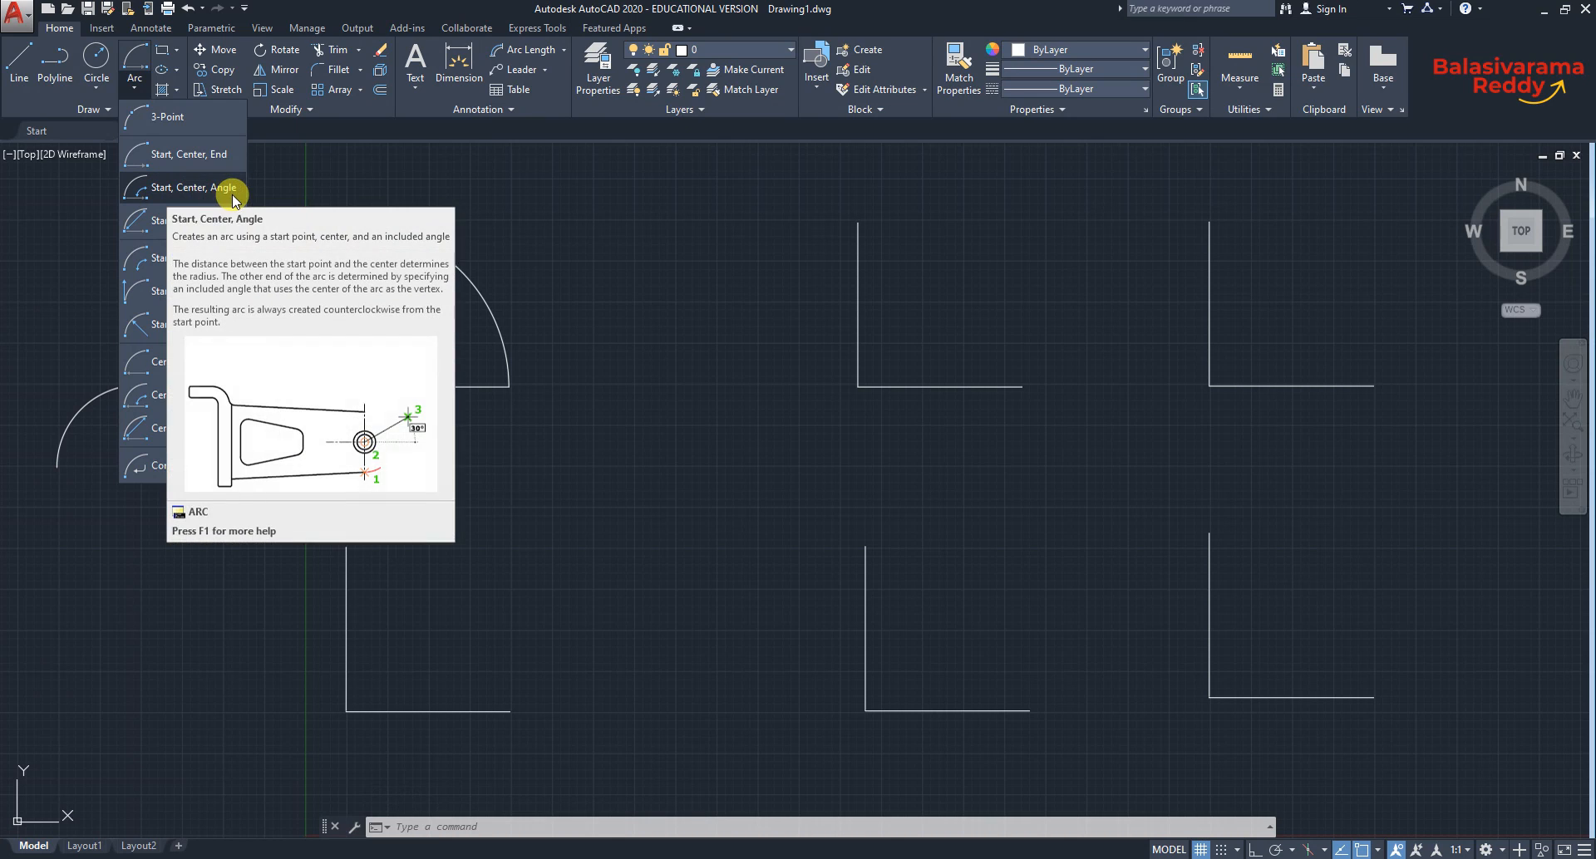
left_click(162, 190)
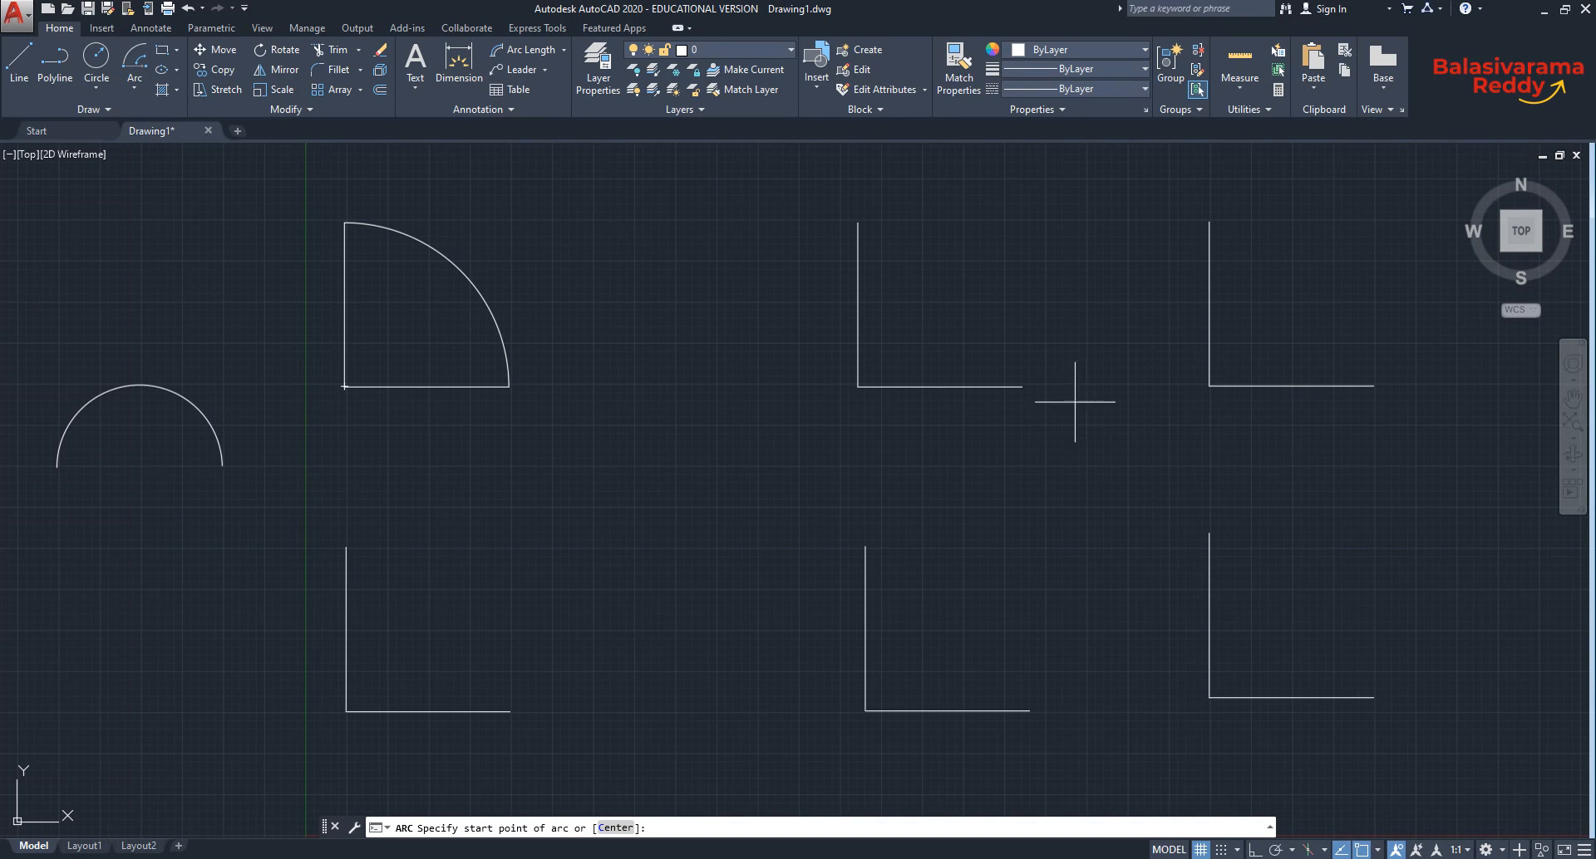
left_click(1022, 386)
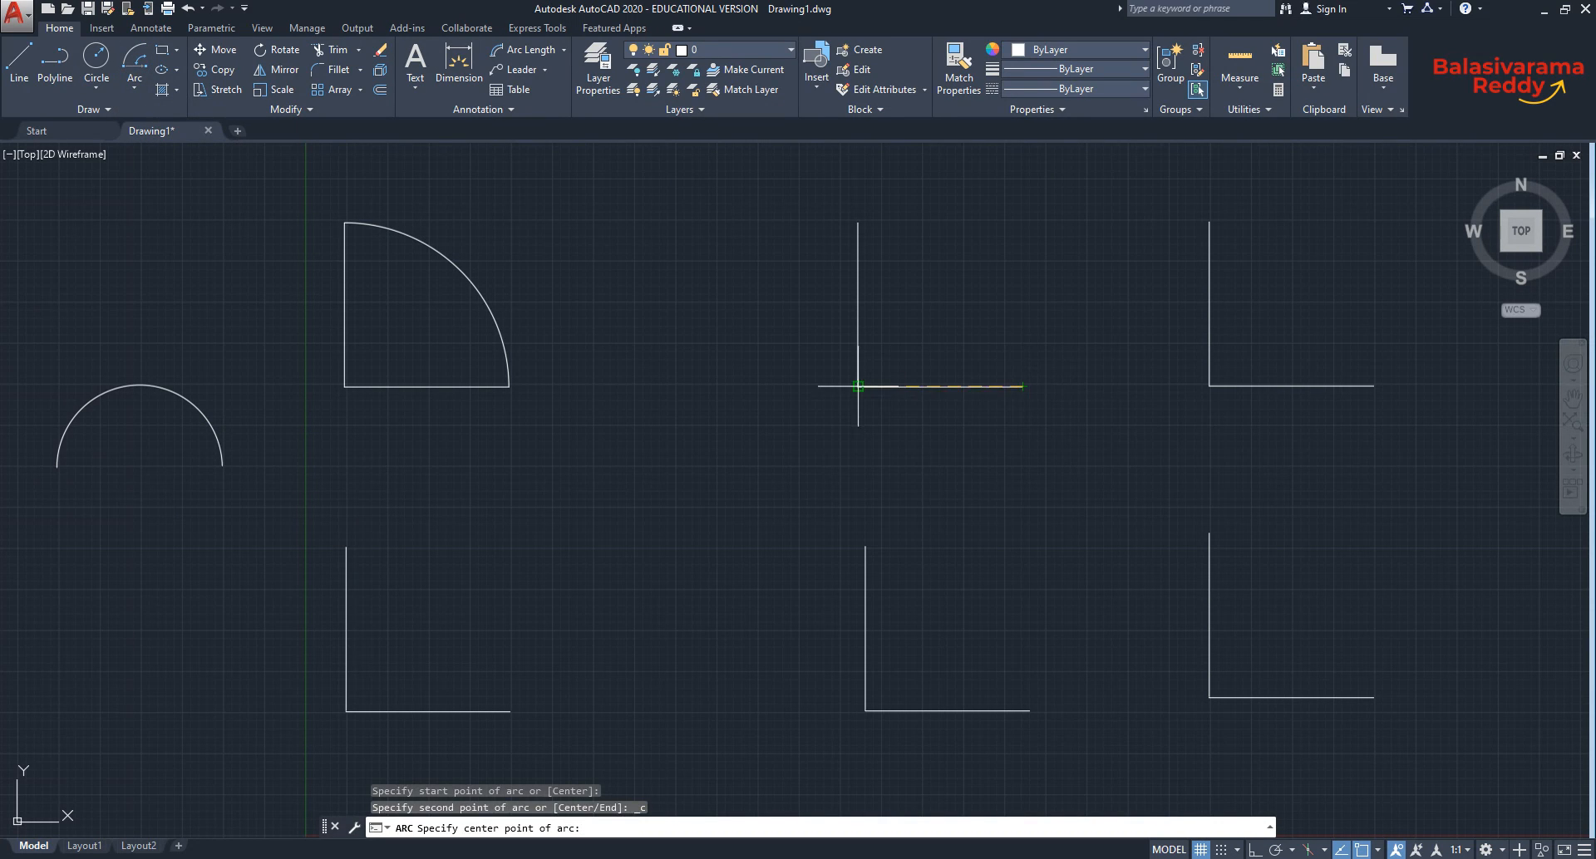
left_click(857, 385)
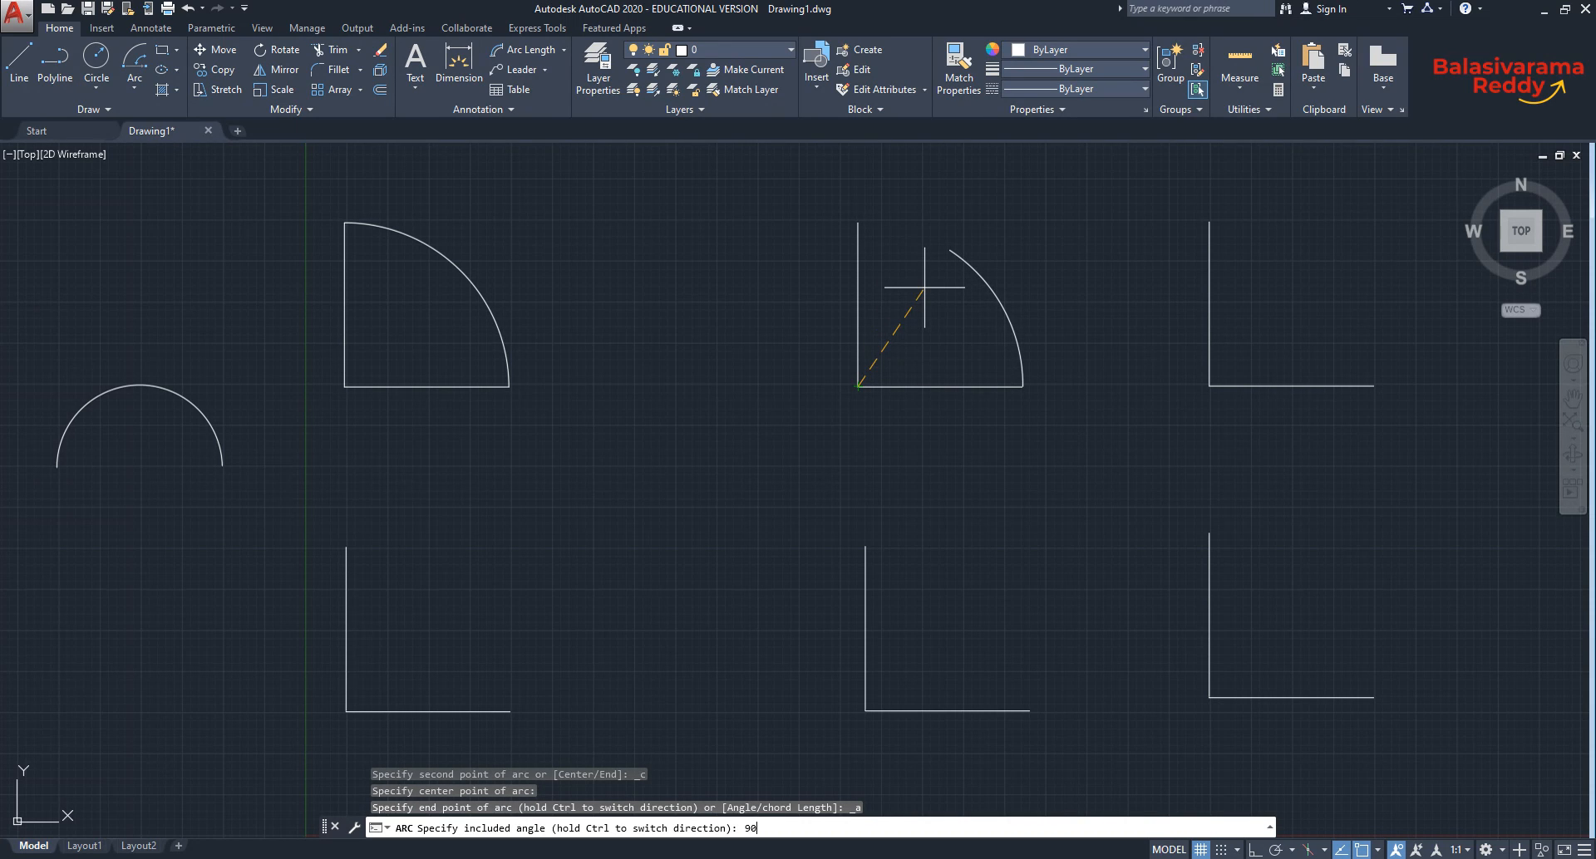
key("Return")
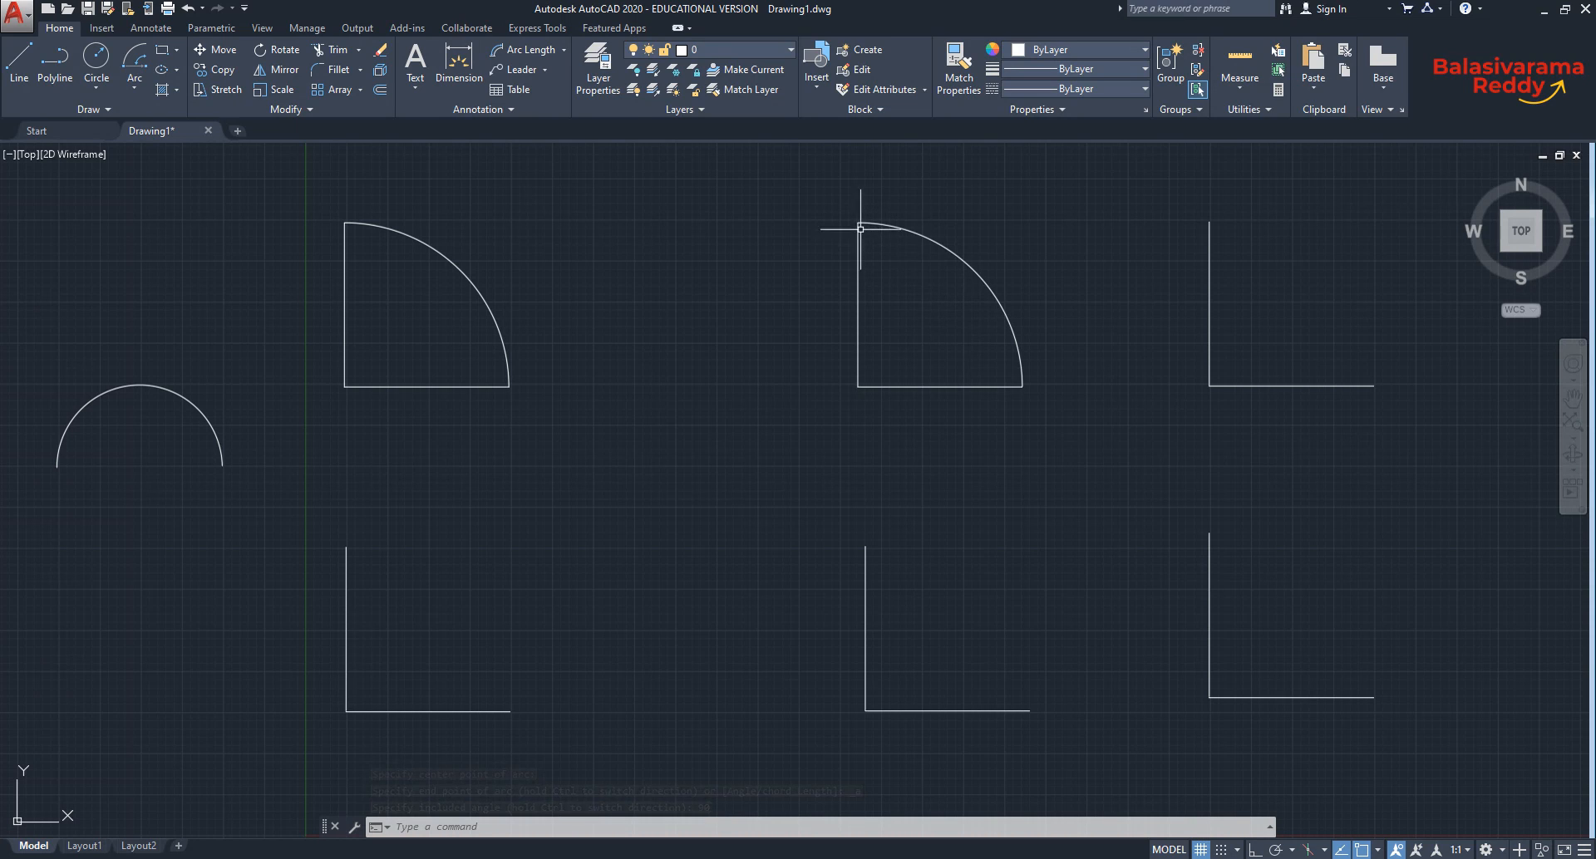
Draw a Start, Center, Angle arc of about 45° on the upper-right L-shape from the horizontal line's free end, centred on the corner.
left_click(132, 80)
left_click(148, 177)
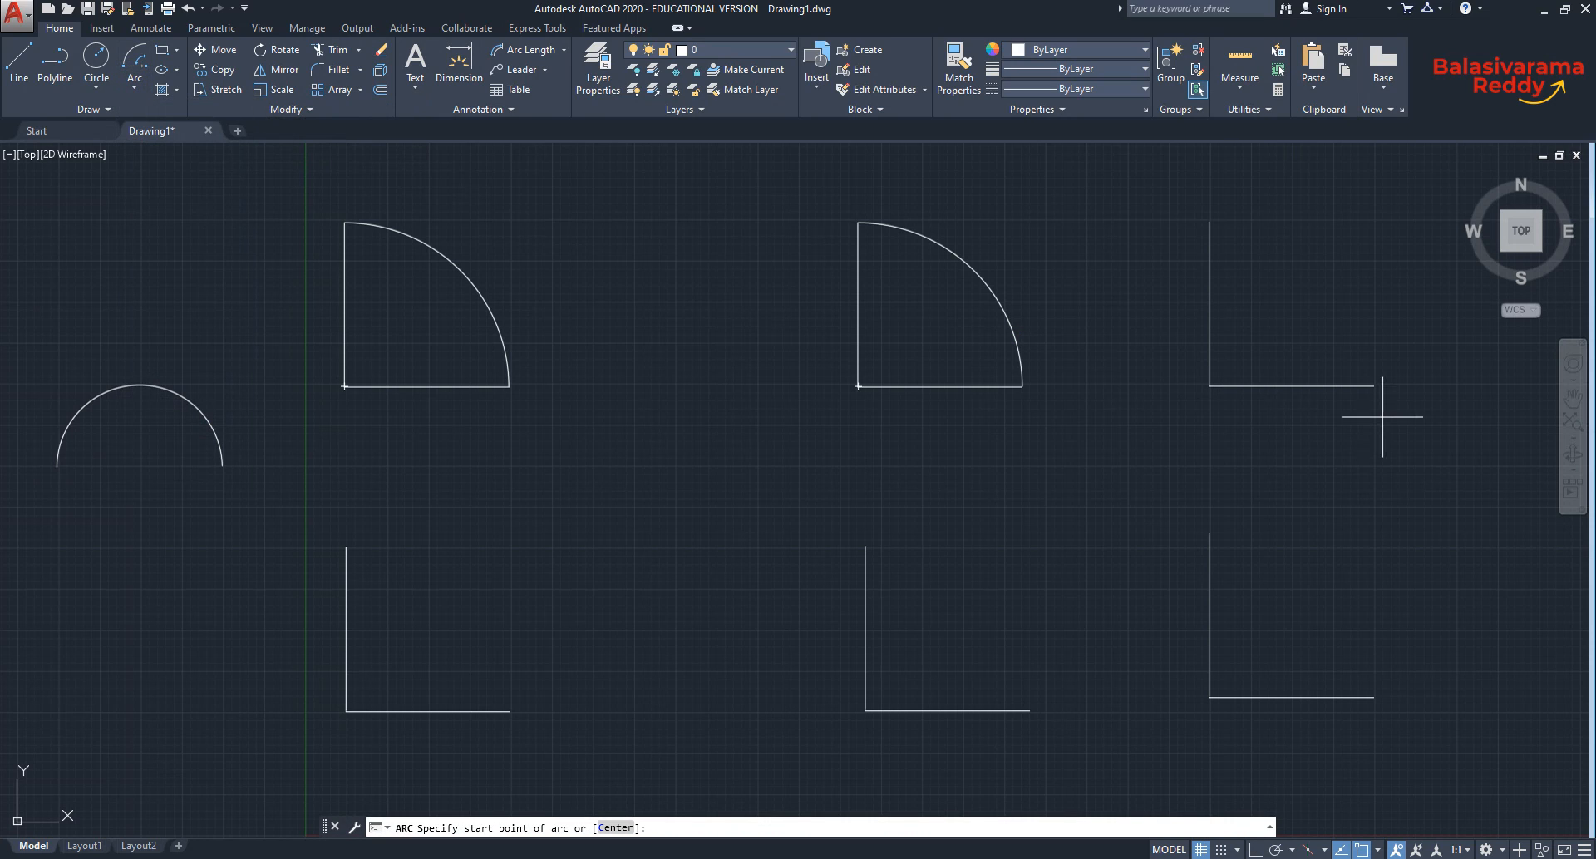
left_click(1374, 386)
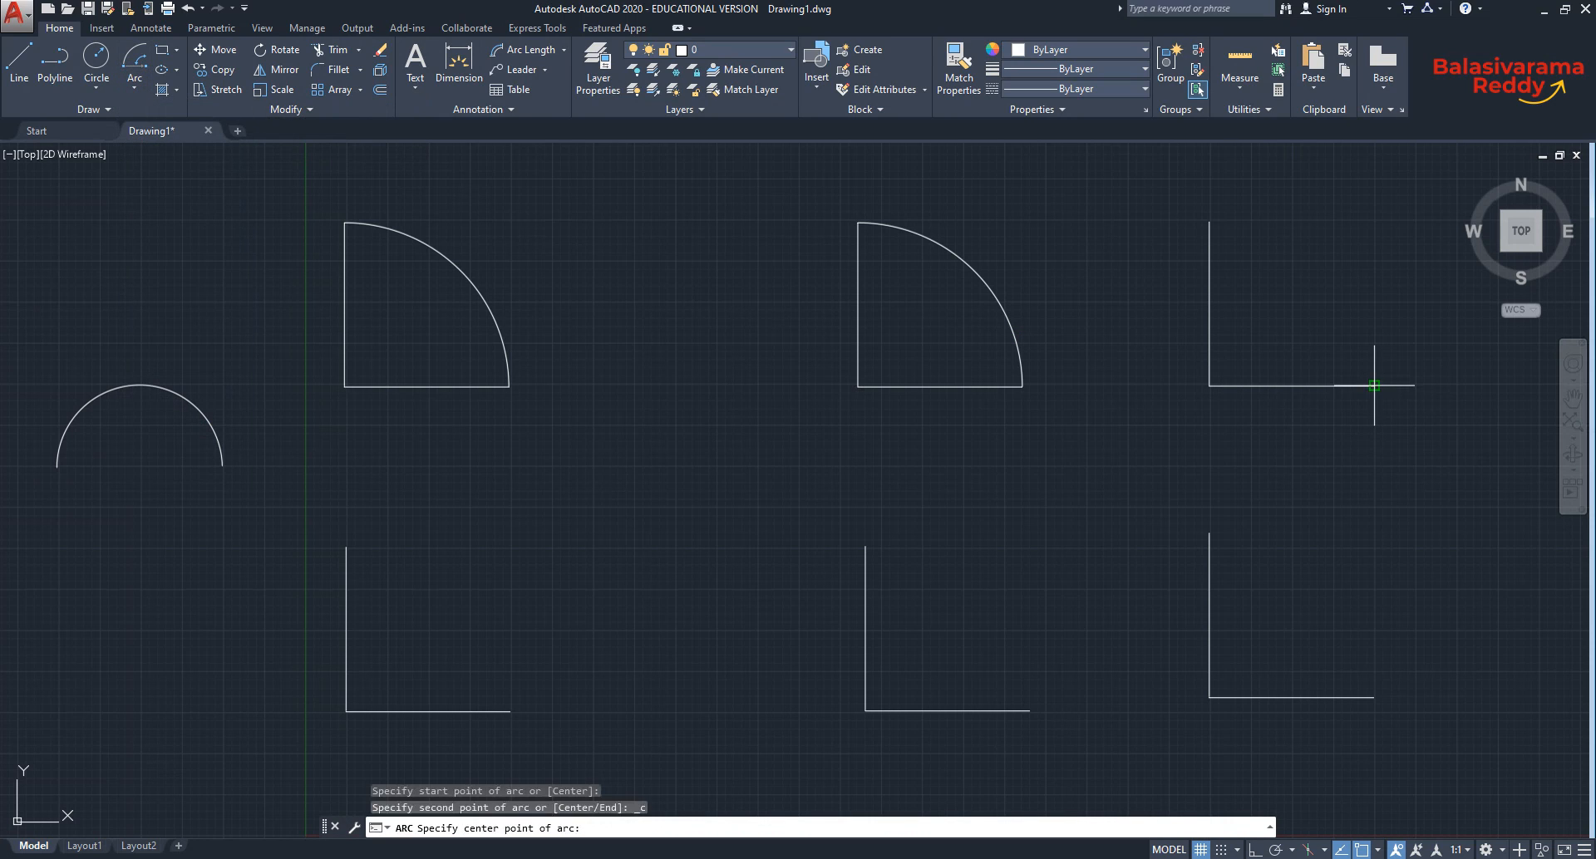
left_click(1209, 385)
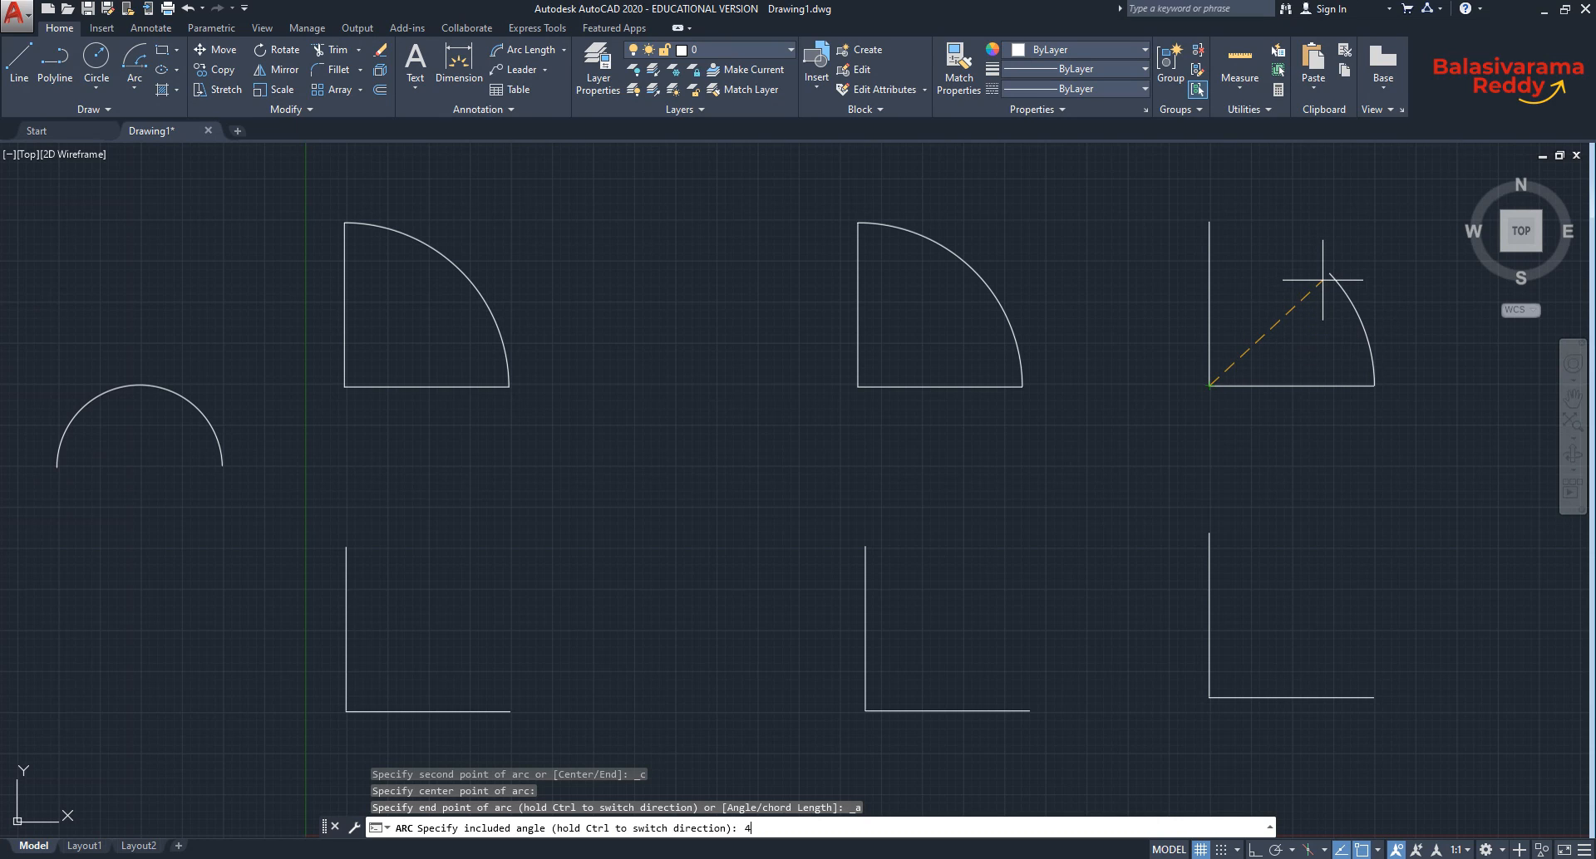
key("Return")
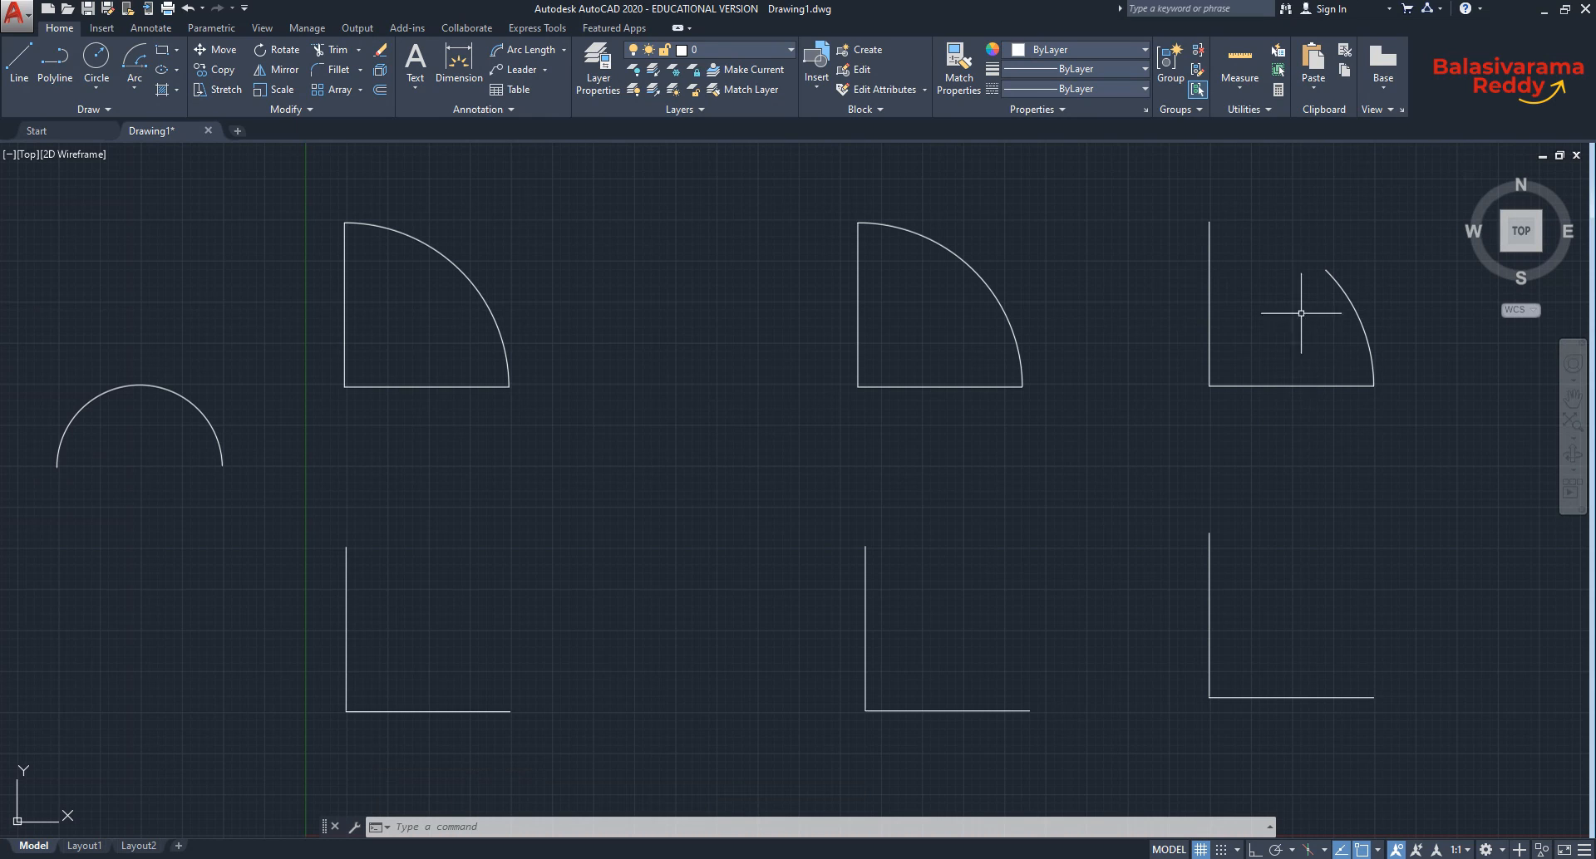
Draw a chord line joining the two endpoints of the upper-middle quarter arc.
left_click(134, 81)
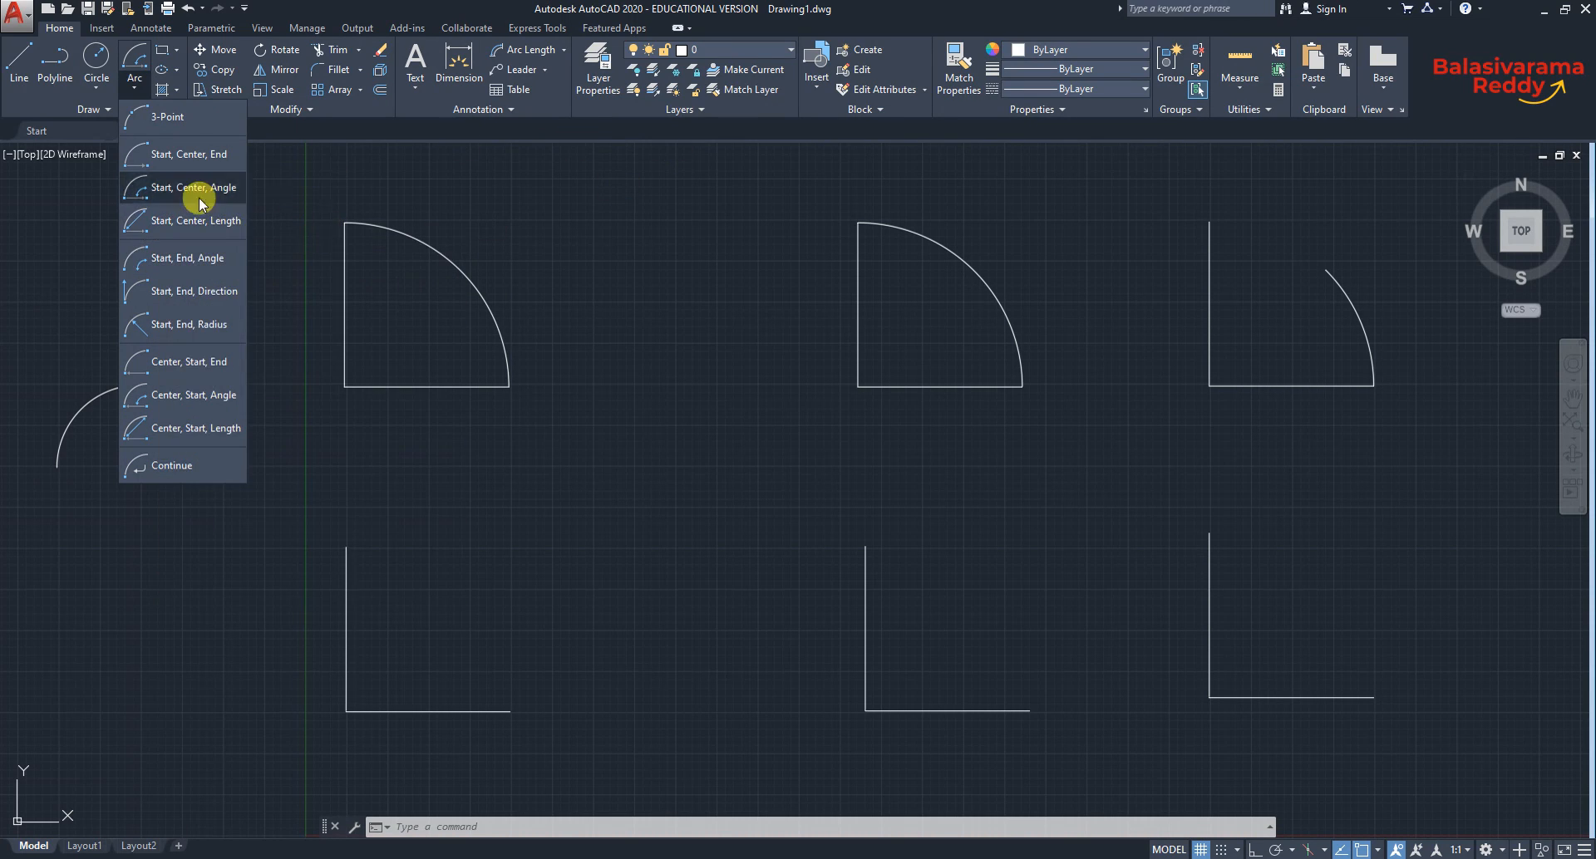
left_click(725, 218)
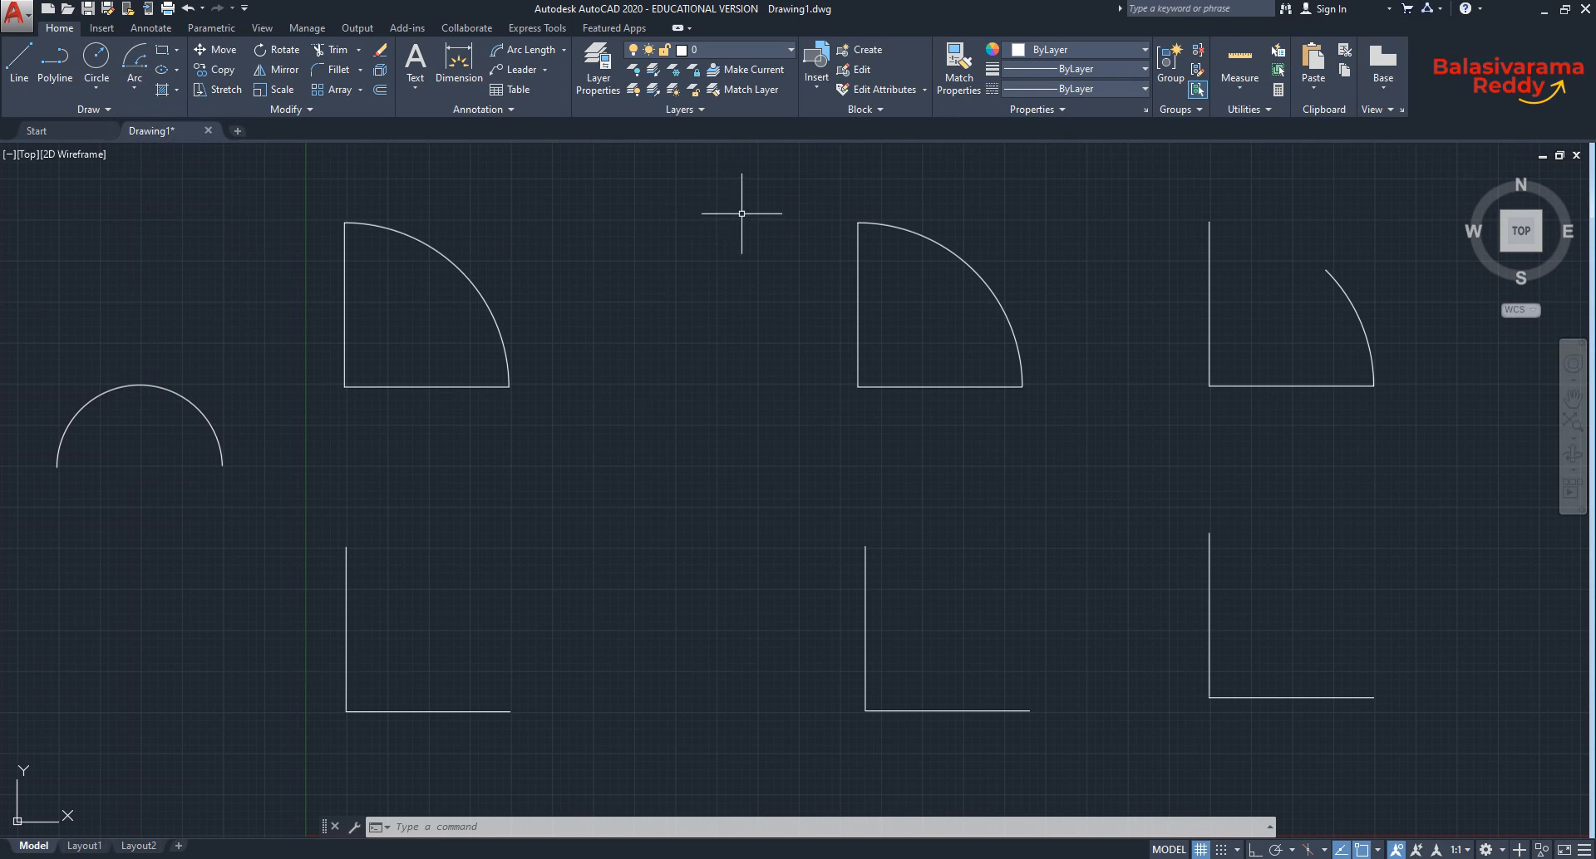
left_click(19, 70)
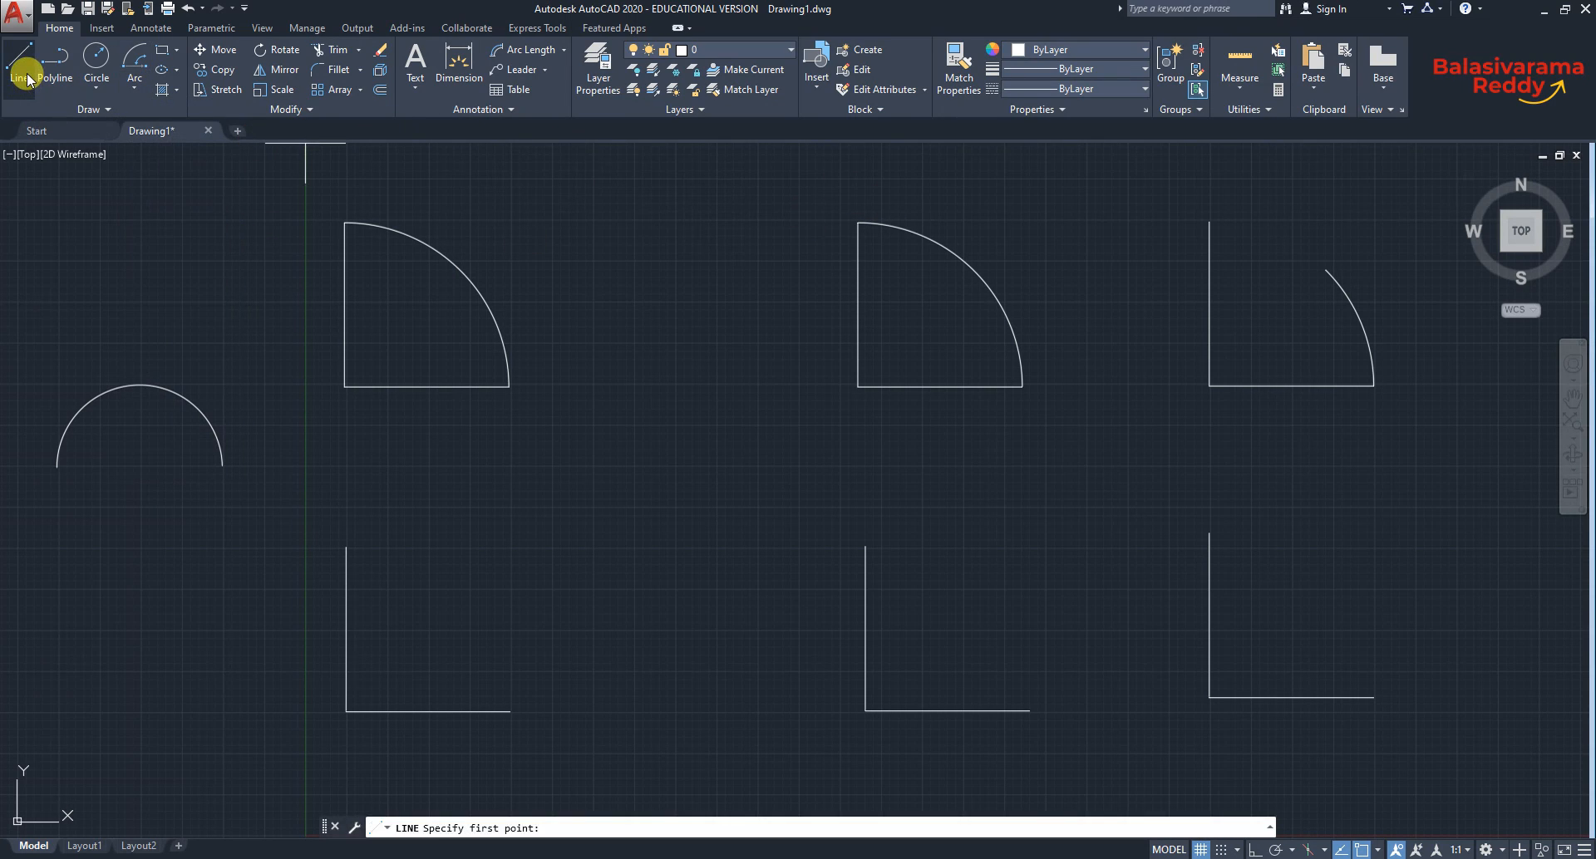
left_click(858, 222)
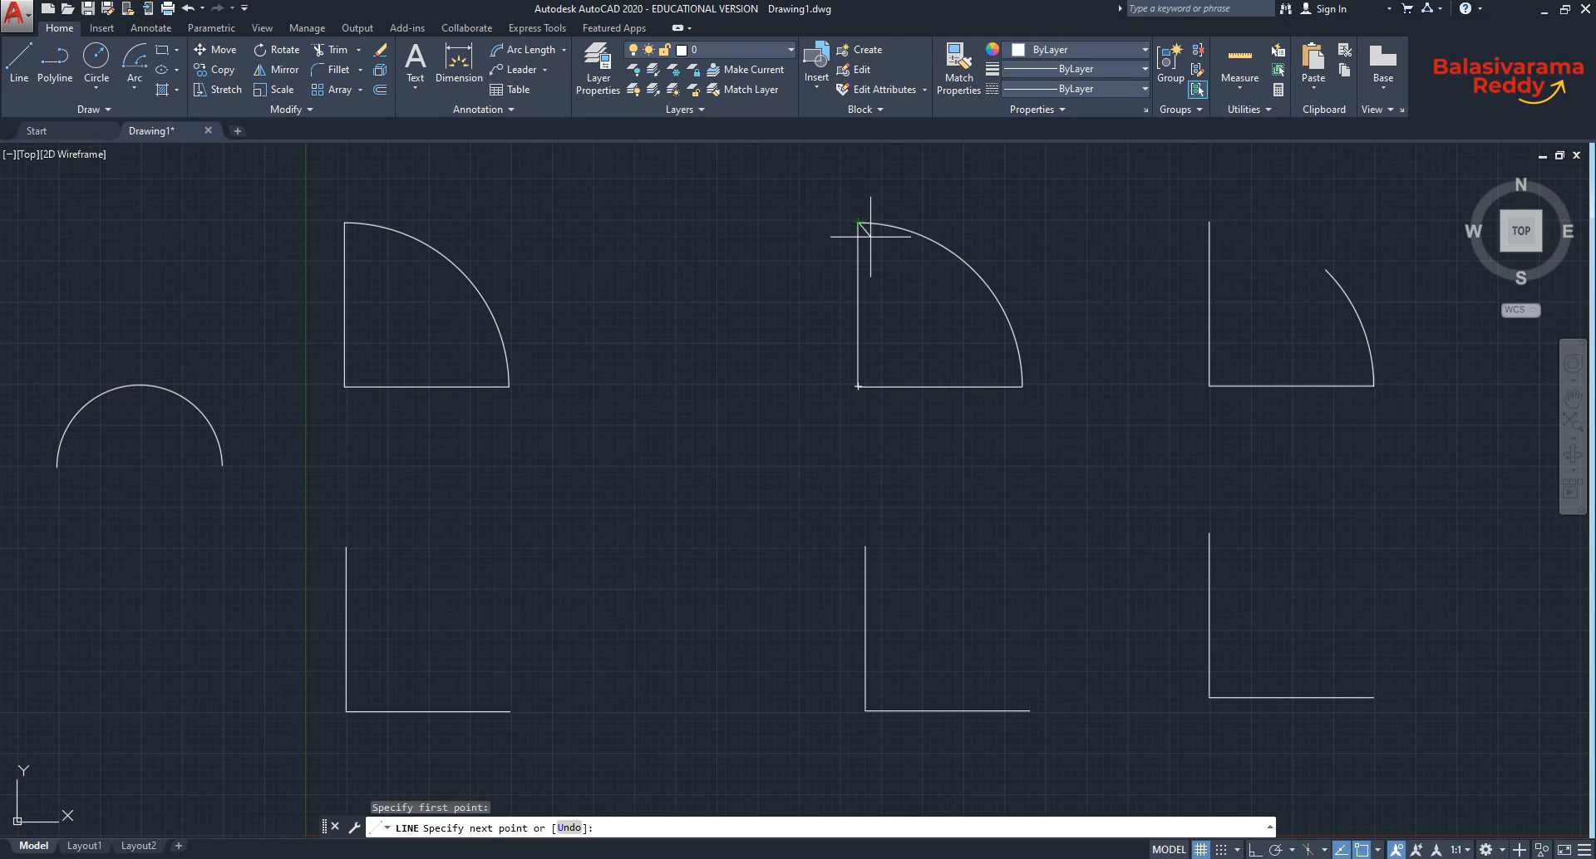
left_click(1023, 386)
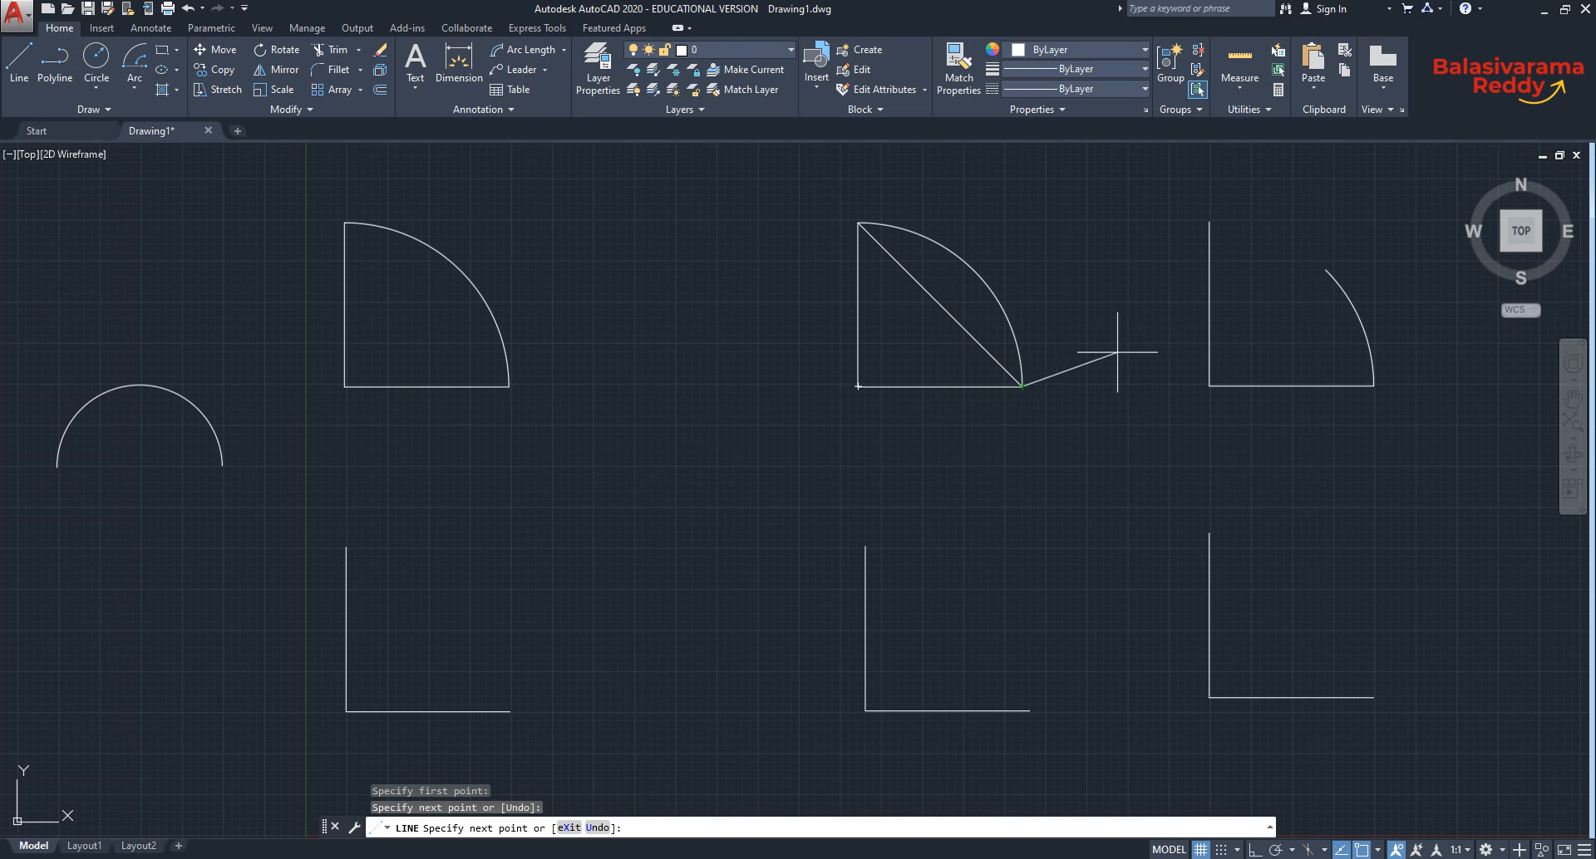
key("Escape")
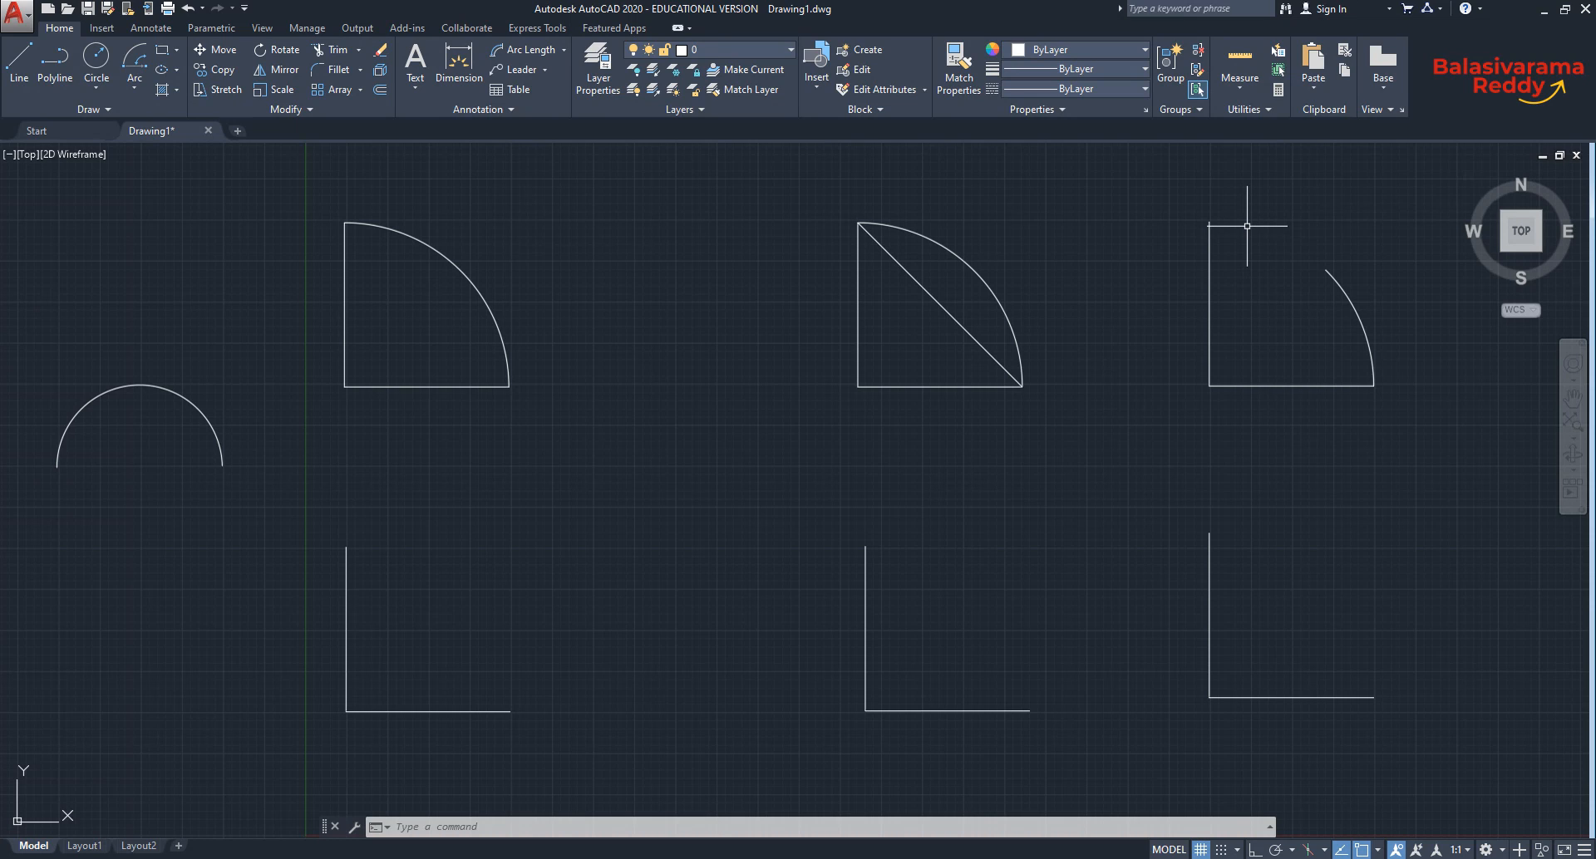
Replace the upper-right arc with a Start, Center, Length arc from the horizontal line's free end, centred on the corner, with chord length 50.
left_click(1352, 306)
key("Delete")
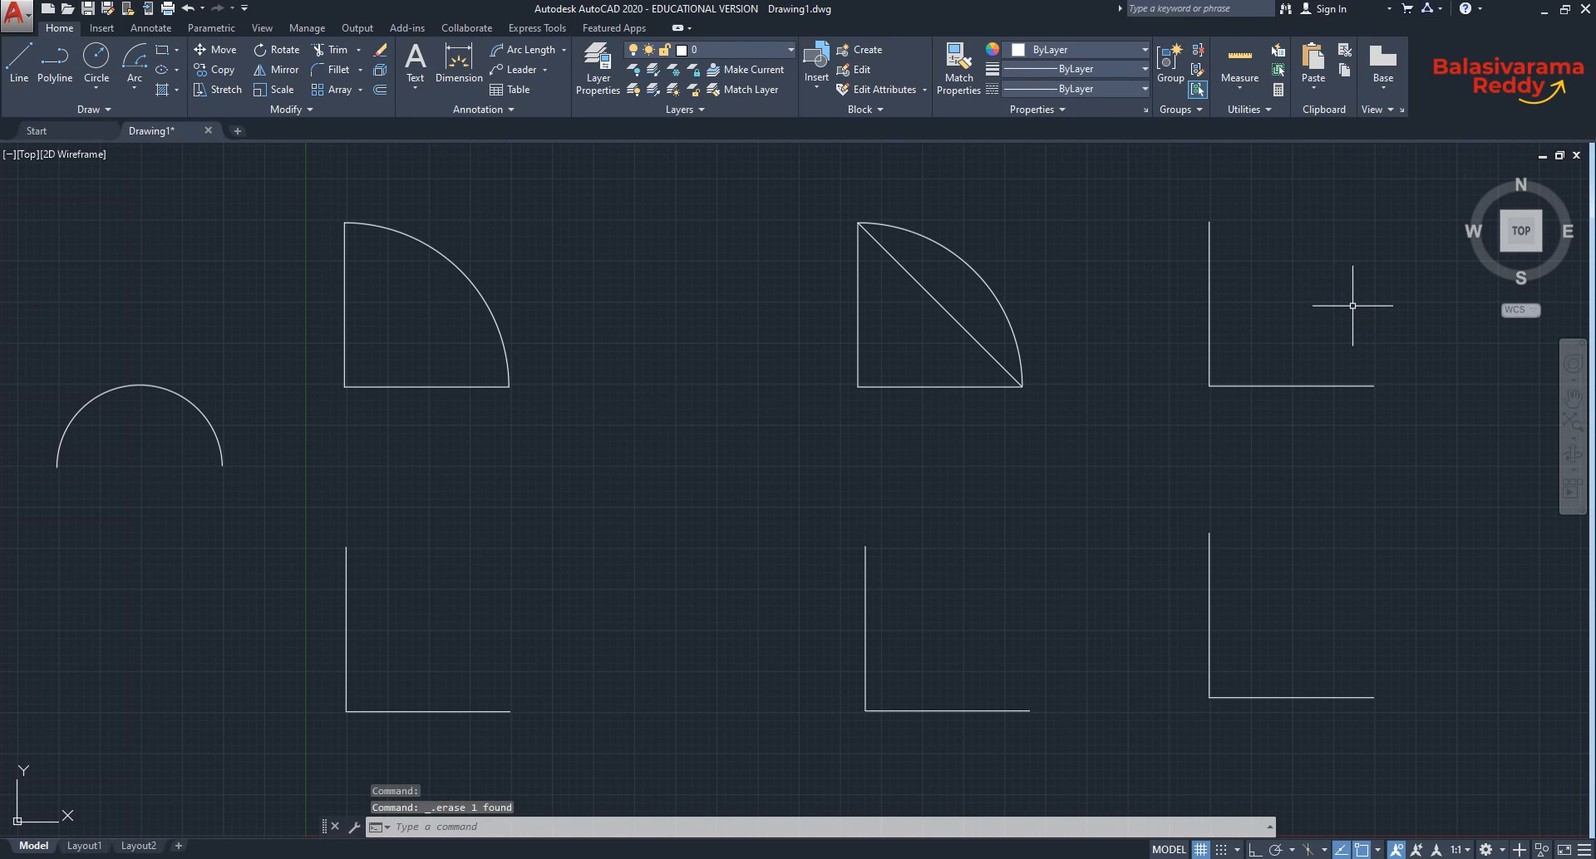
left_click(133, 89)
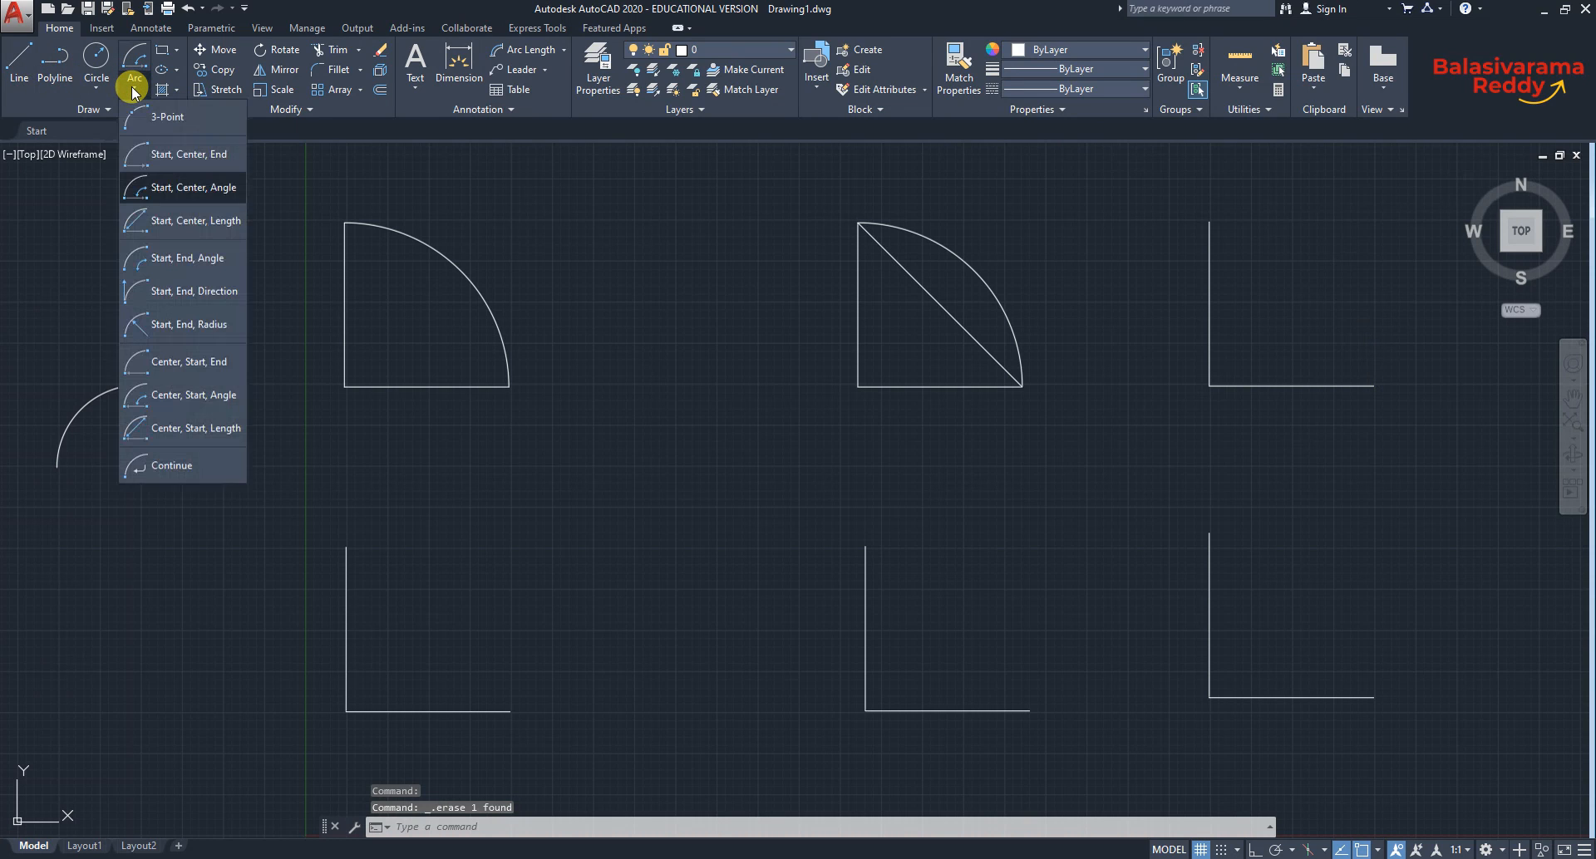
left_click(189, 224)
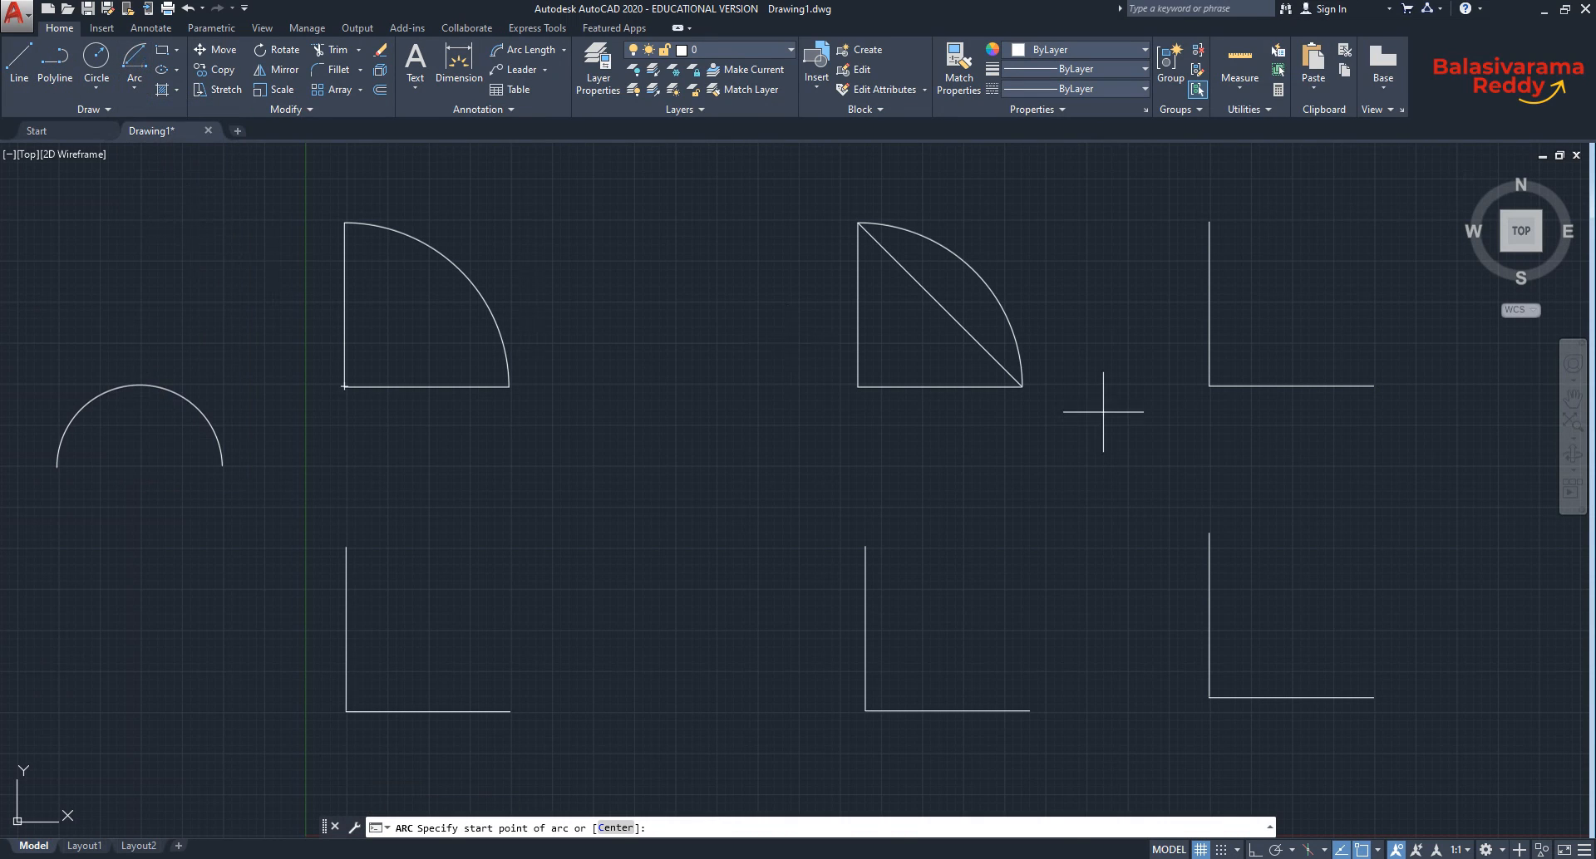
left_click(1374, 386)
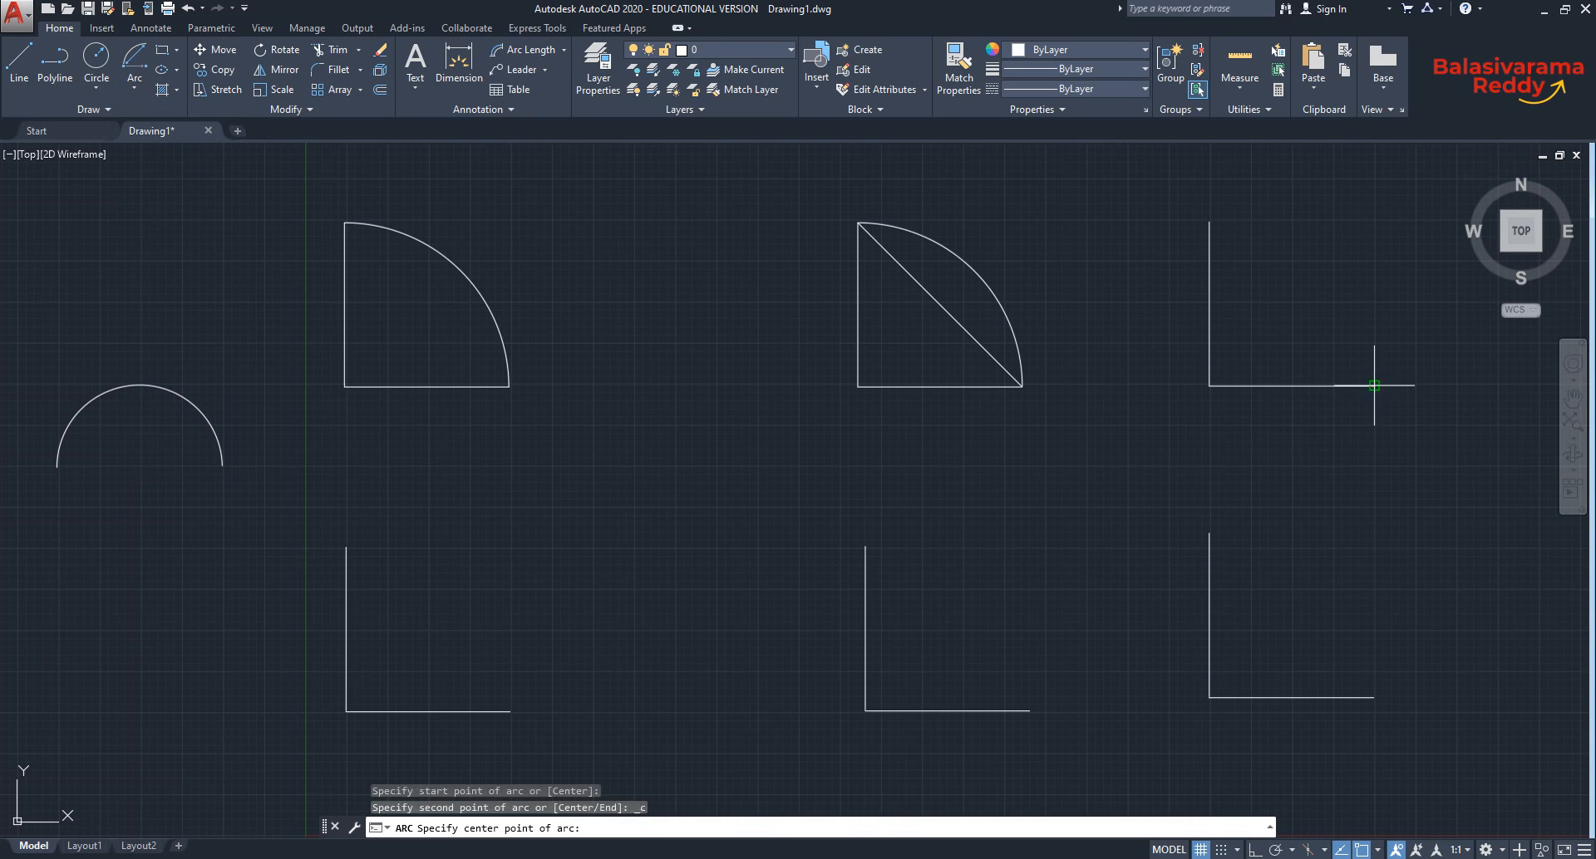
left_click(1210, 386)
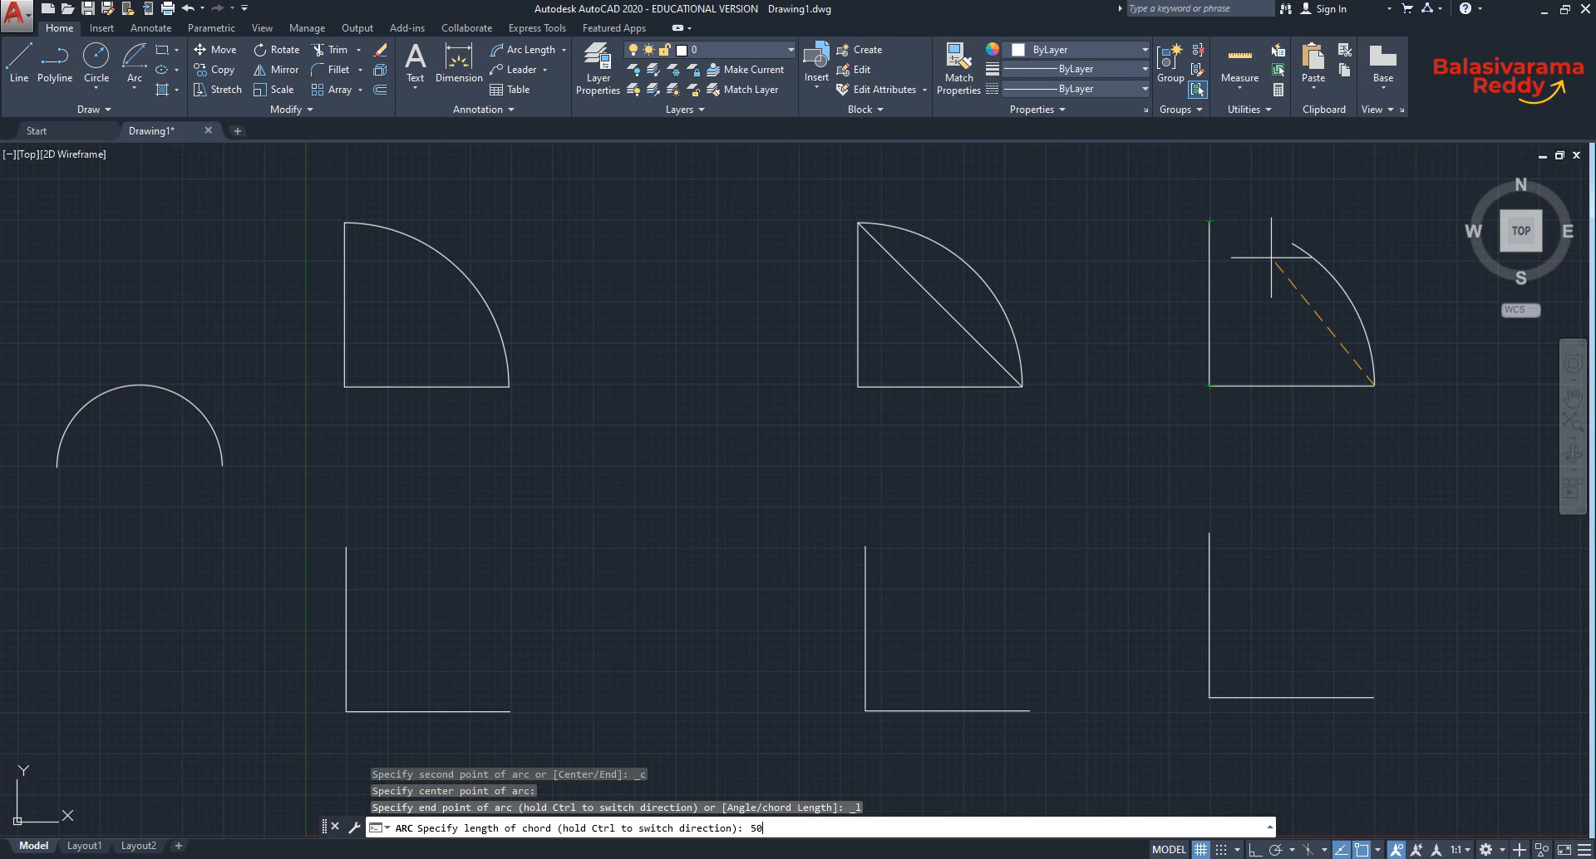
type("50")
key("Return")
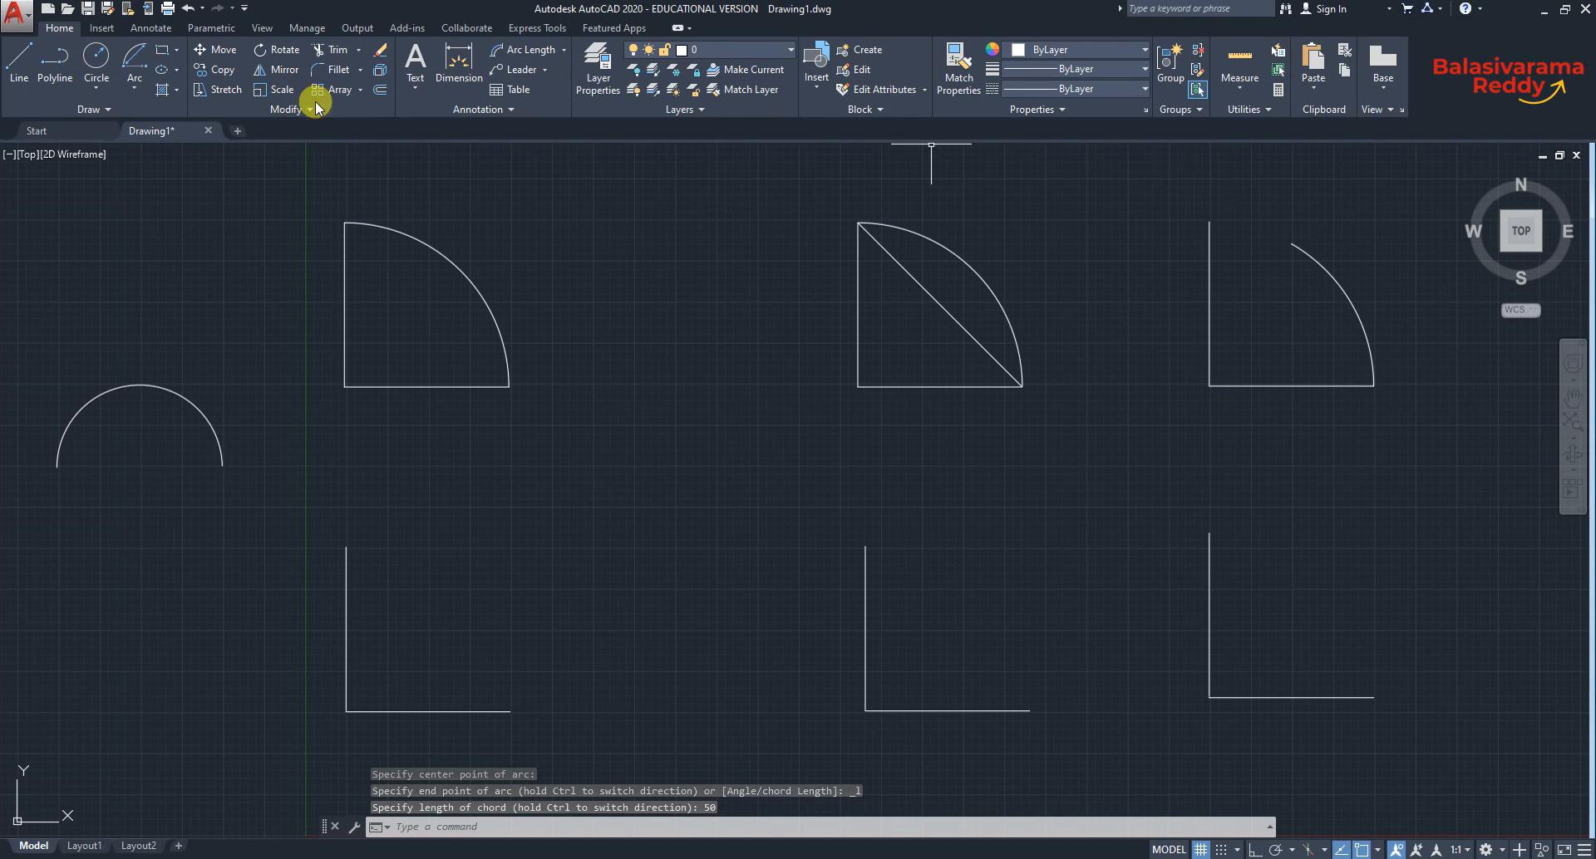
Draw a chord line joining the two endpoints of the upper-right arc.
left_click(26, 62)
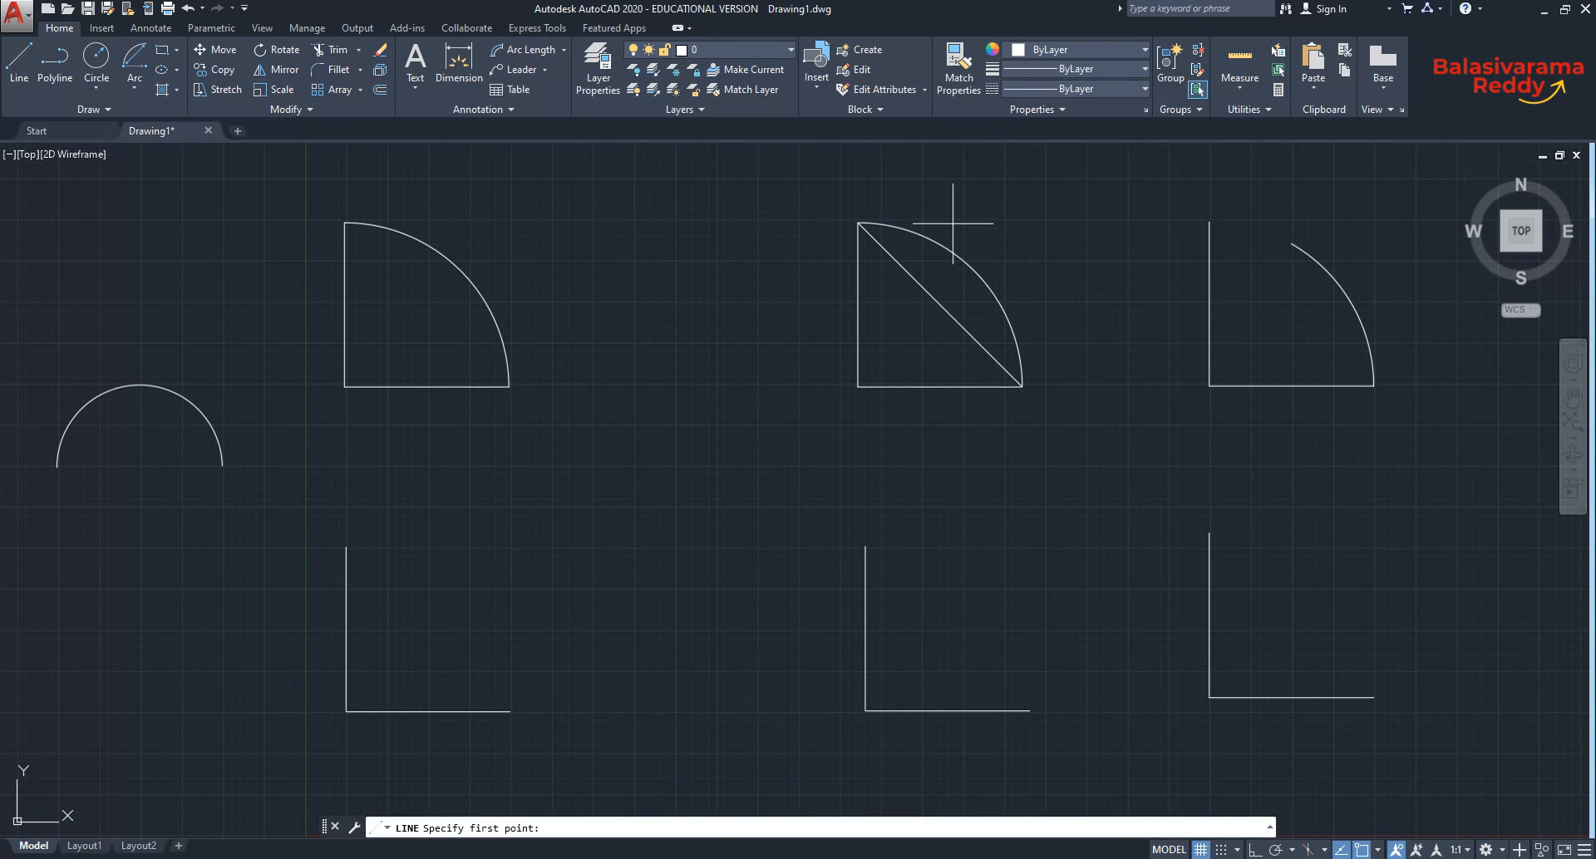
left_click(1292, 244)
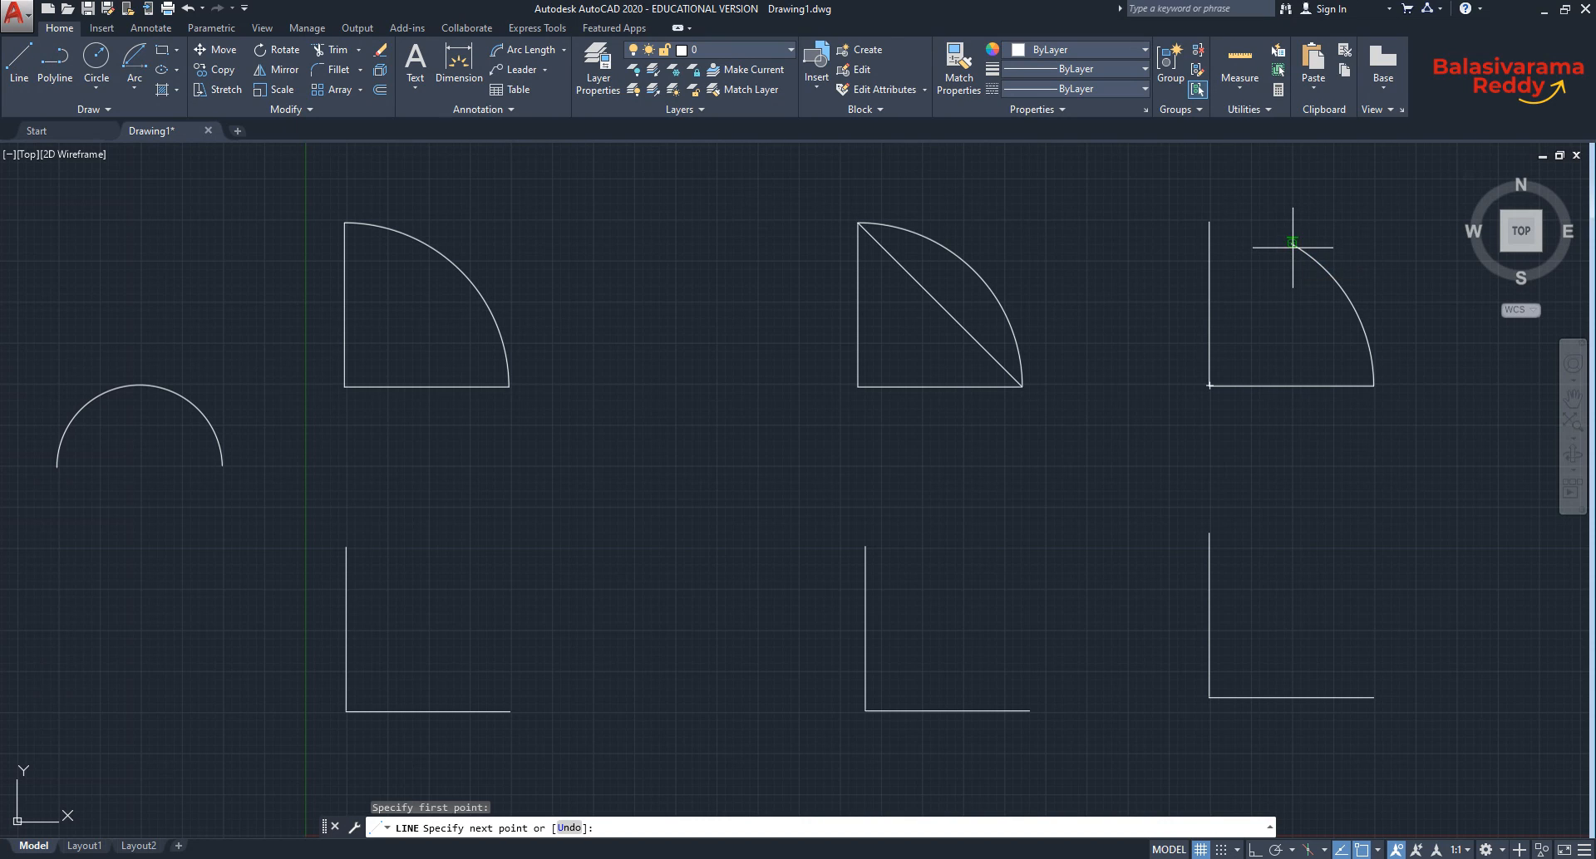
left_click(1374, 386)
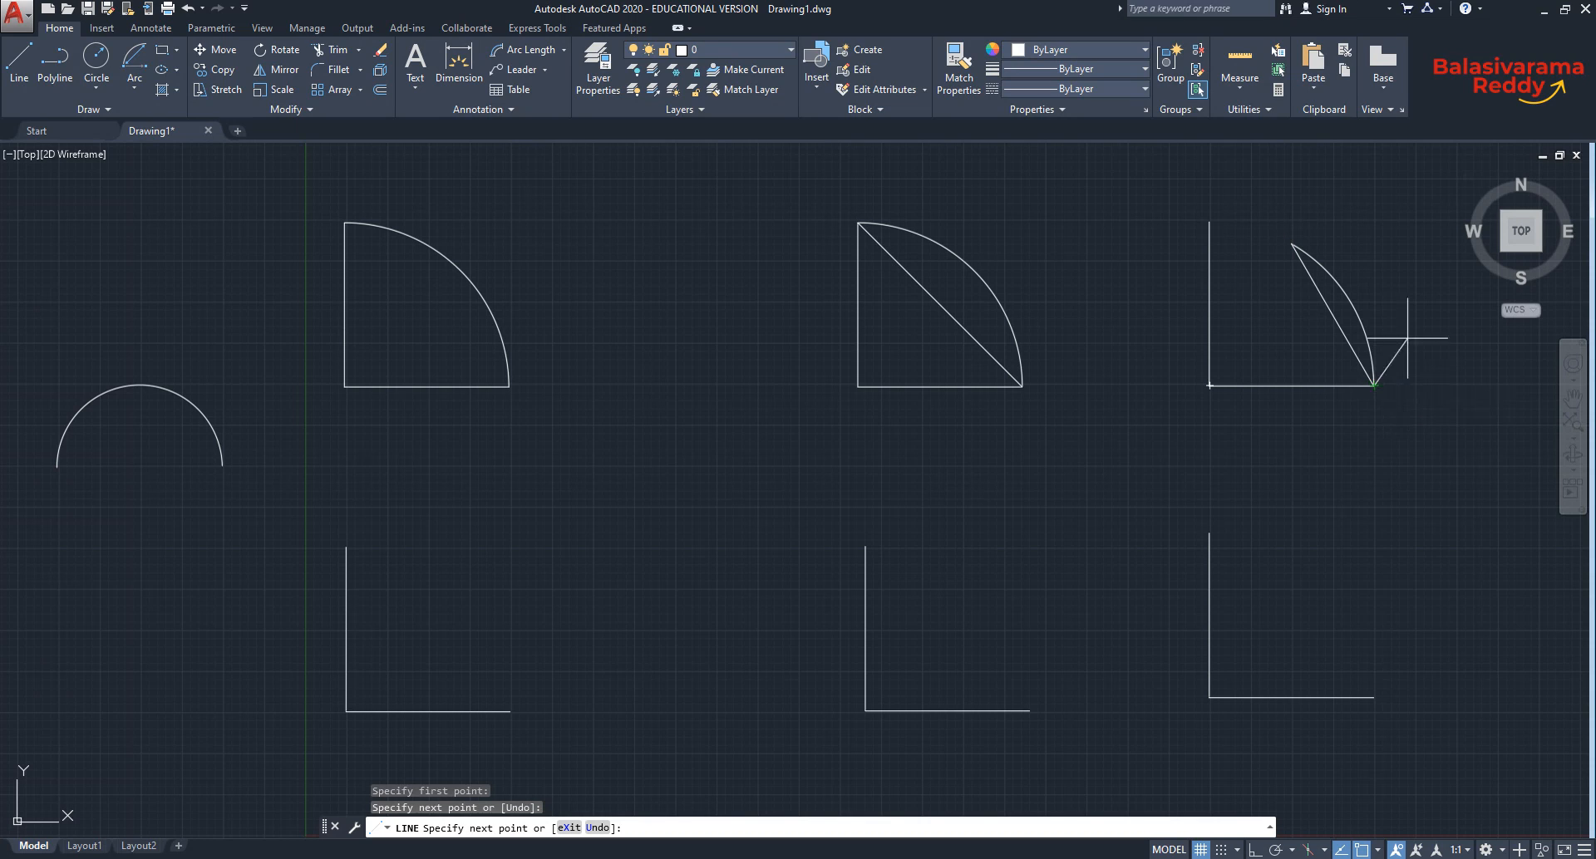
key("Escape")
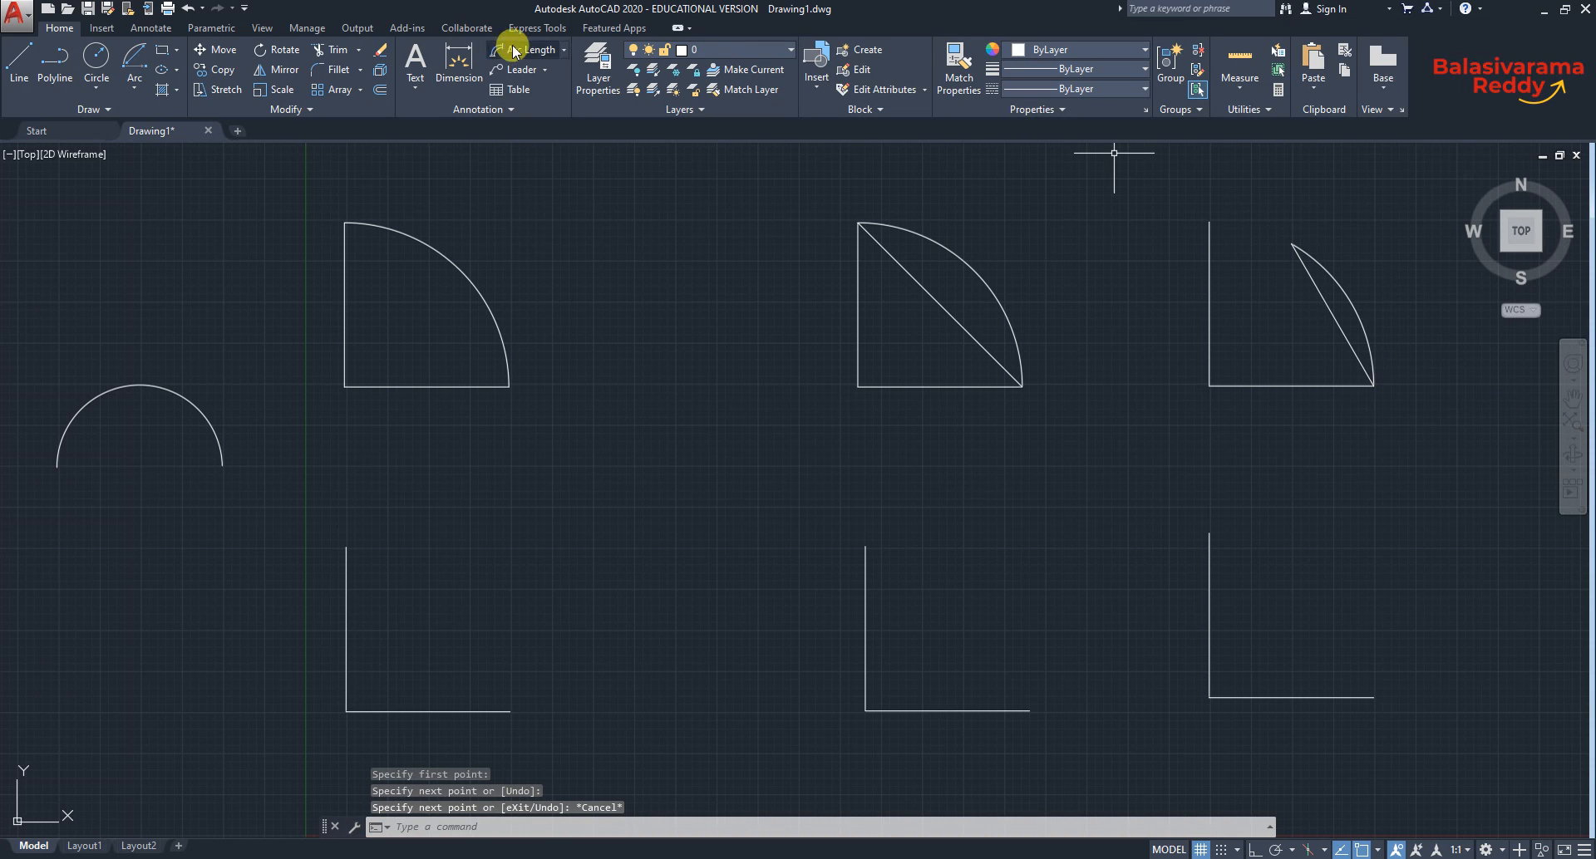
Add an aligned dimension to the upper-right chord line, placed outside the arc.
left_click(561, 52)
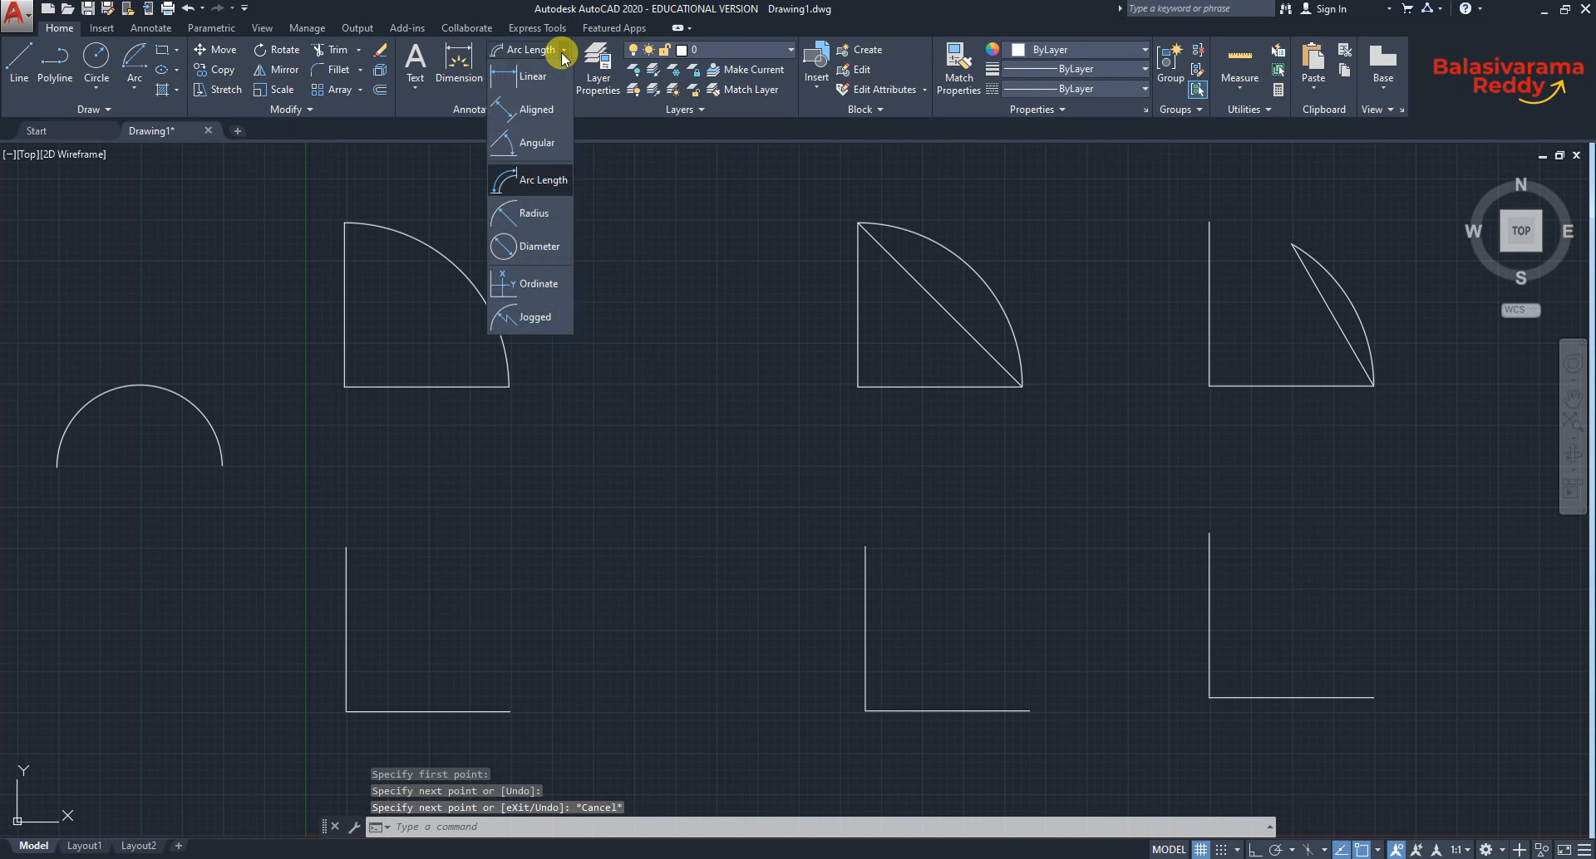
left_click(536, 79)
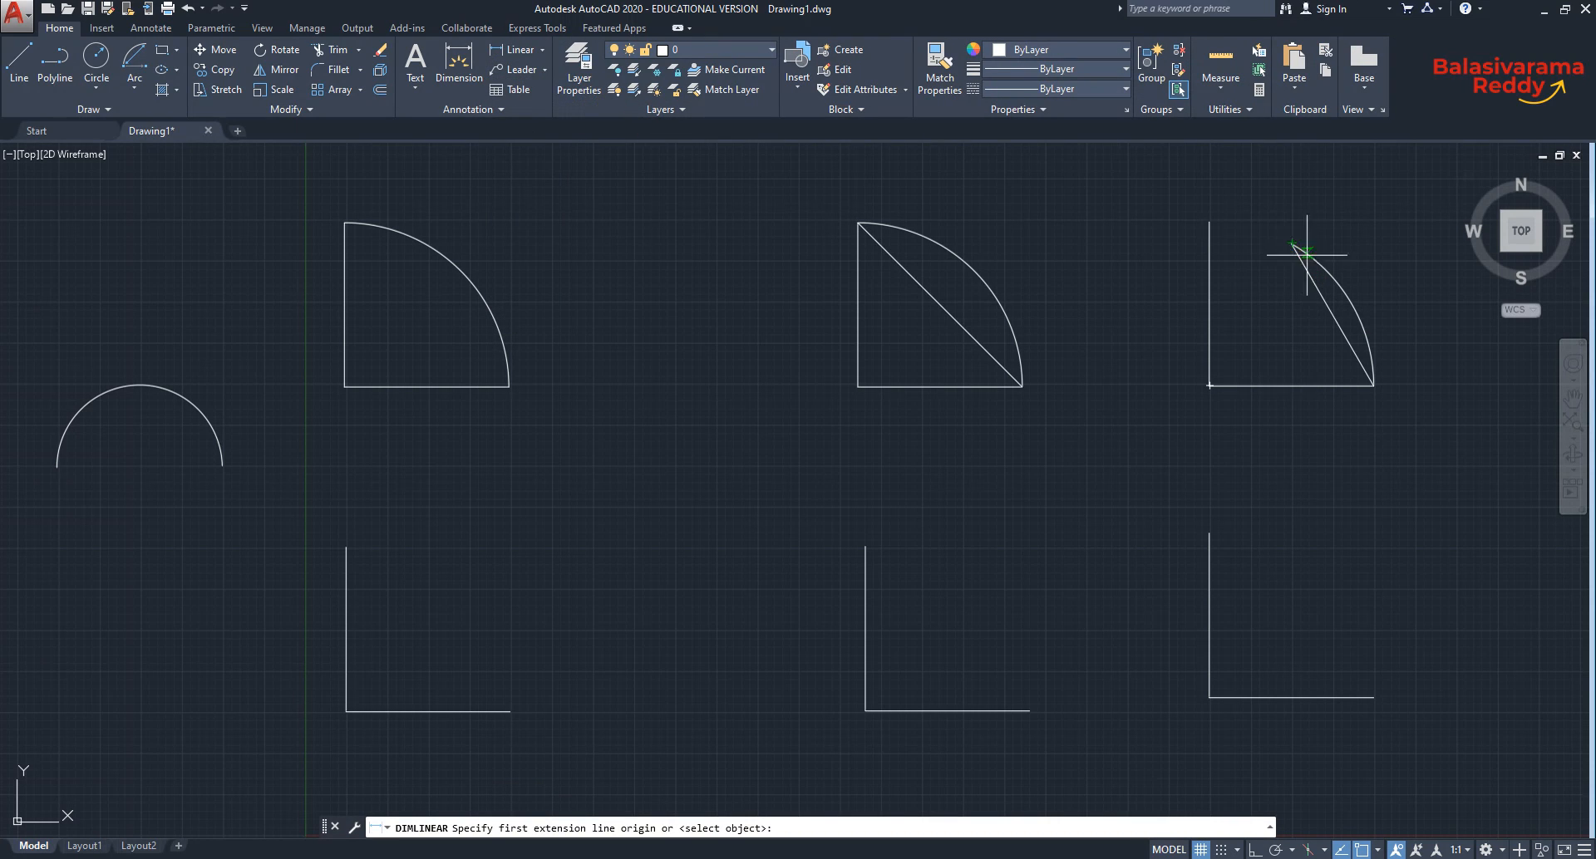
left_click(543, 52)
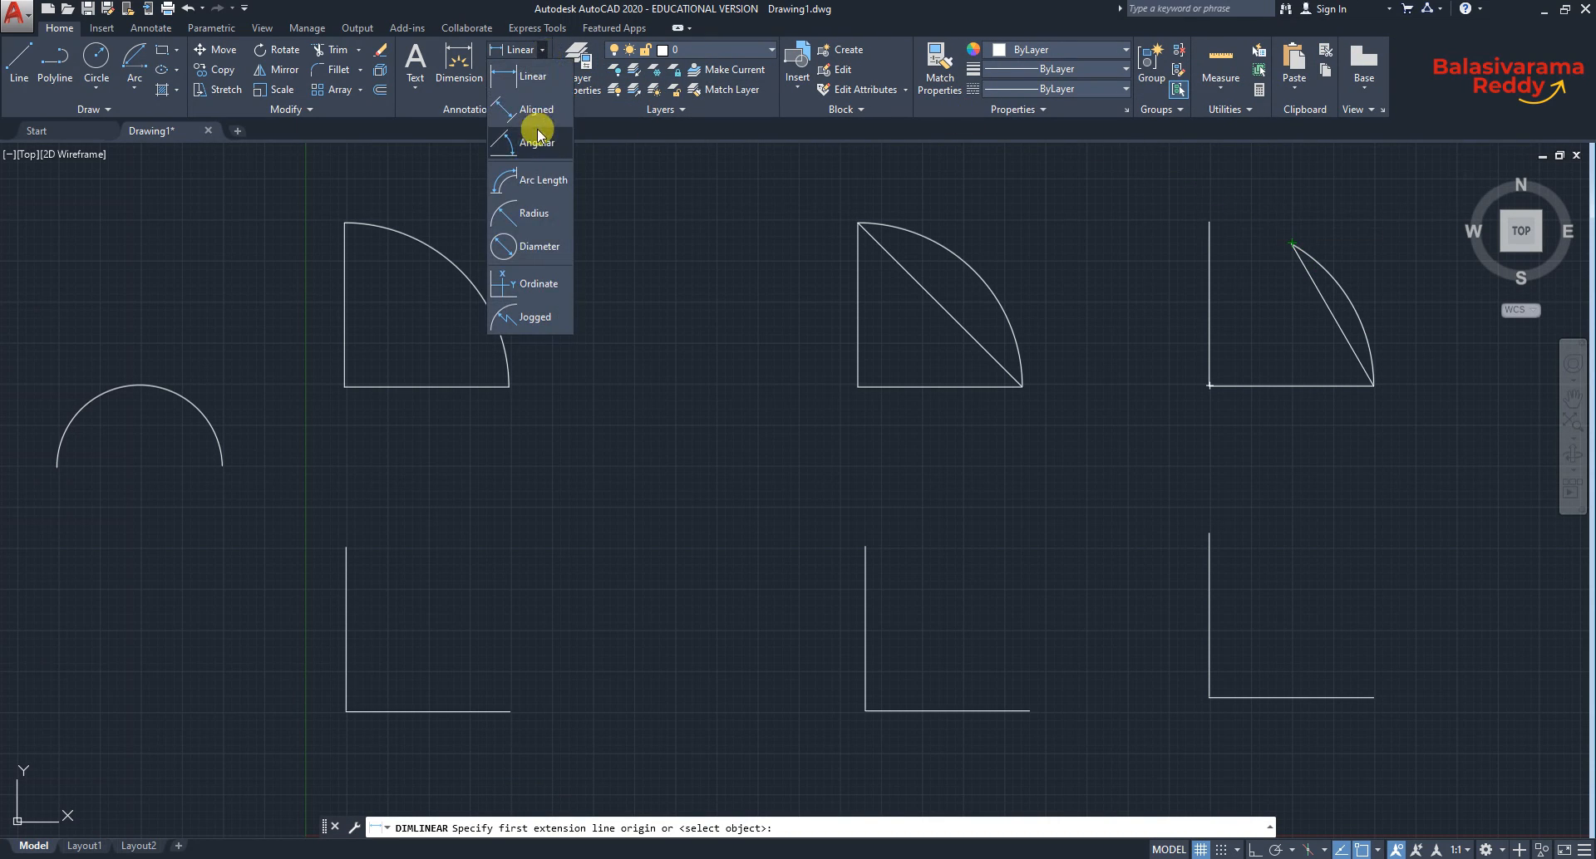
left_click(527, 126)
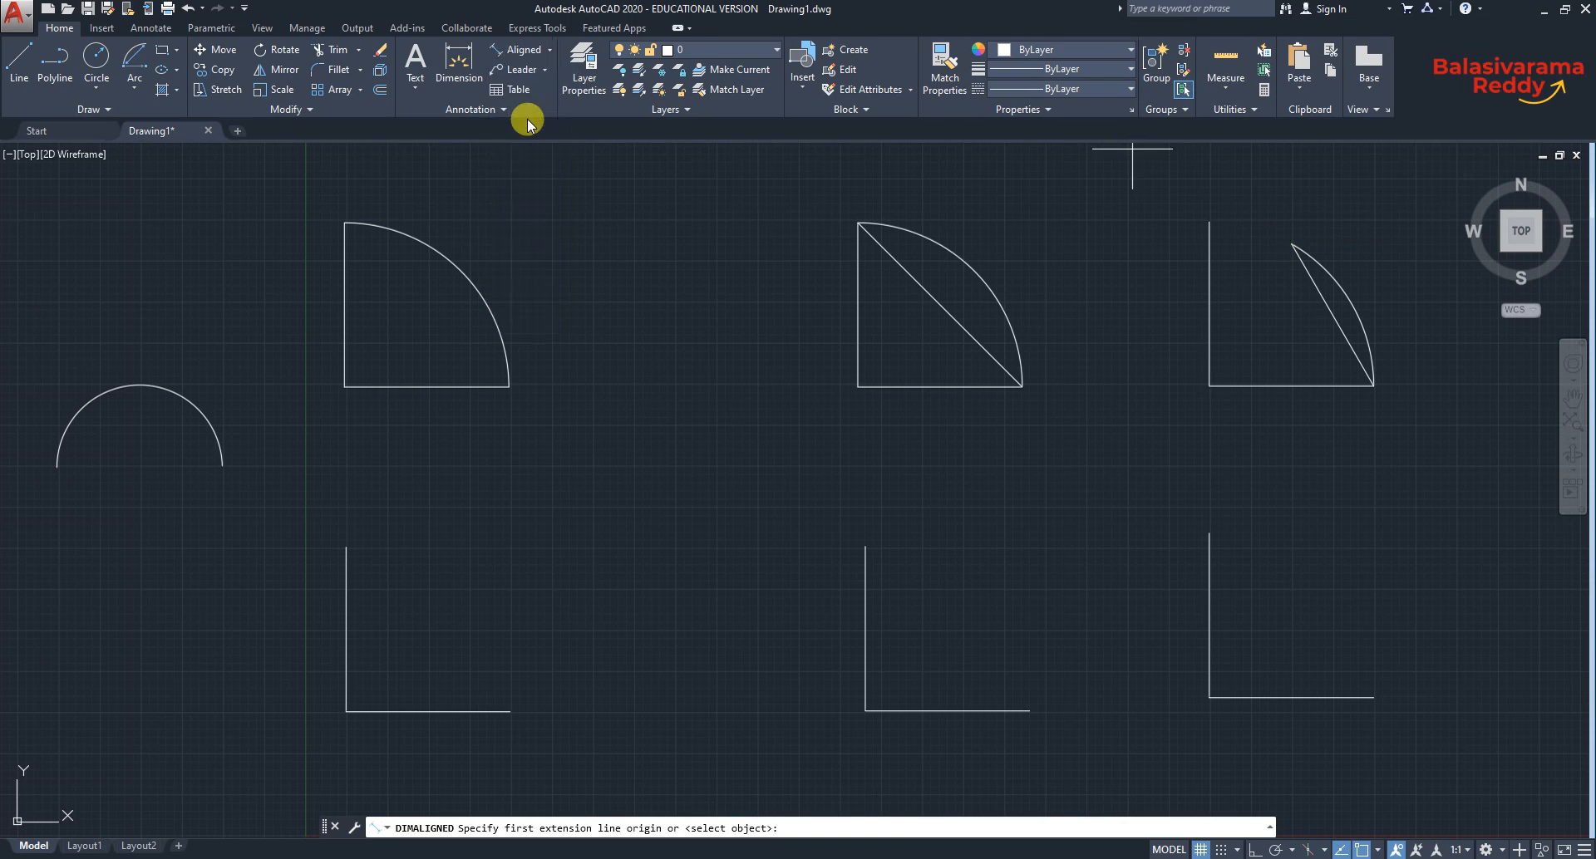
left_click(1291, 243)
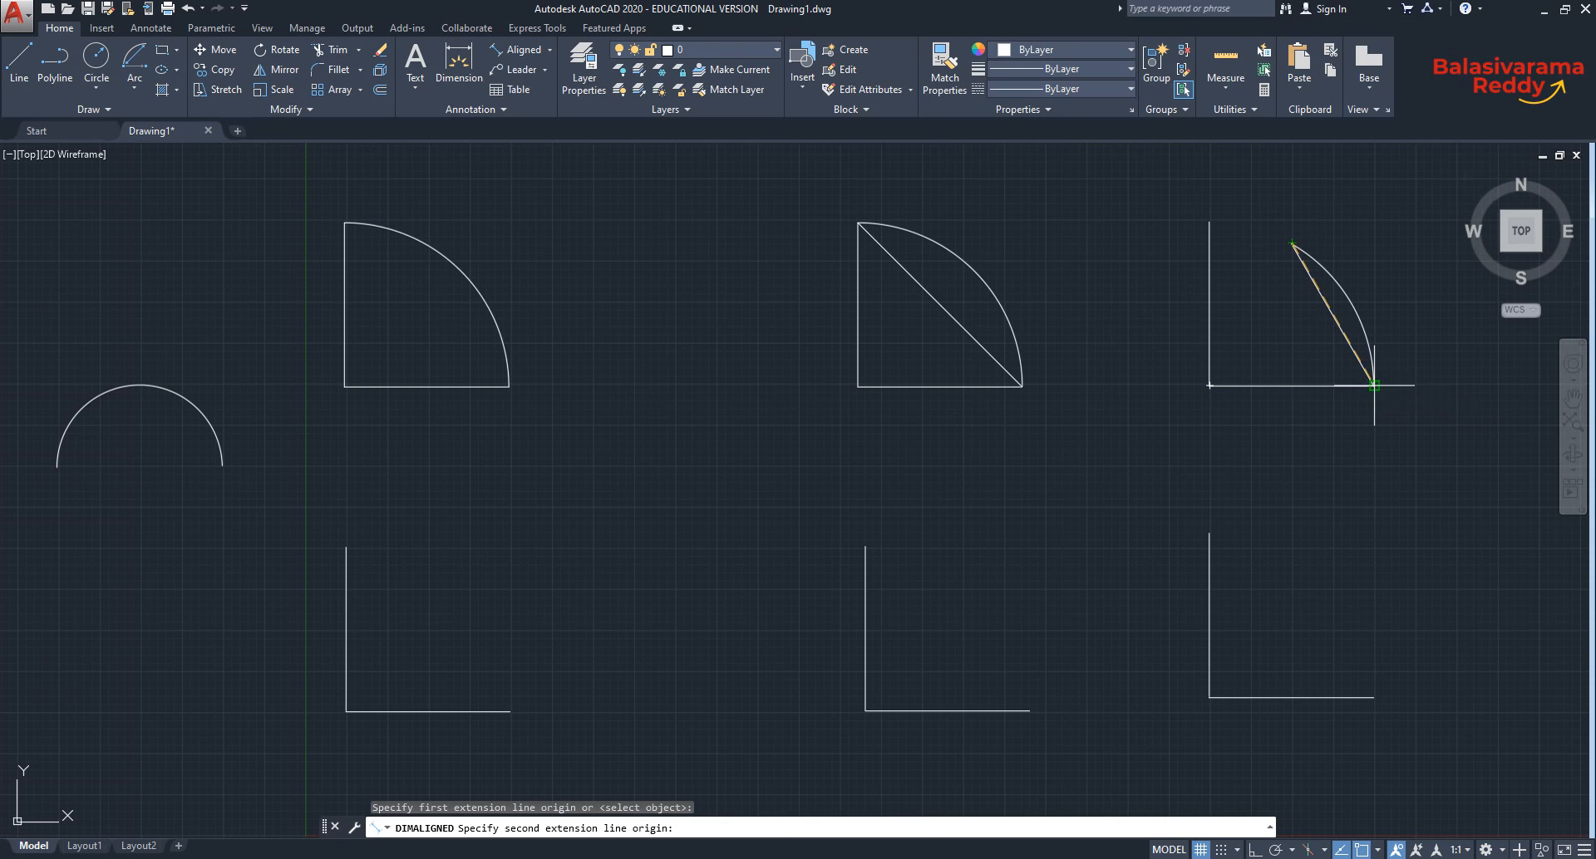
left_click(1374, 385)
left_click(1398, 341)
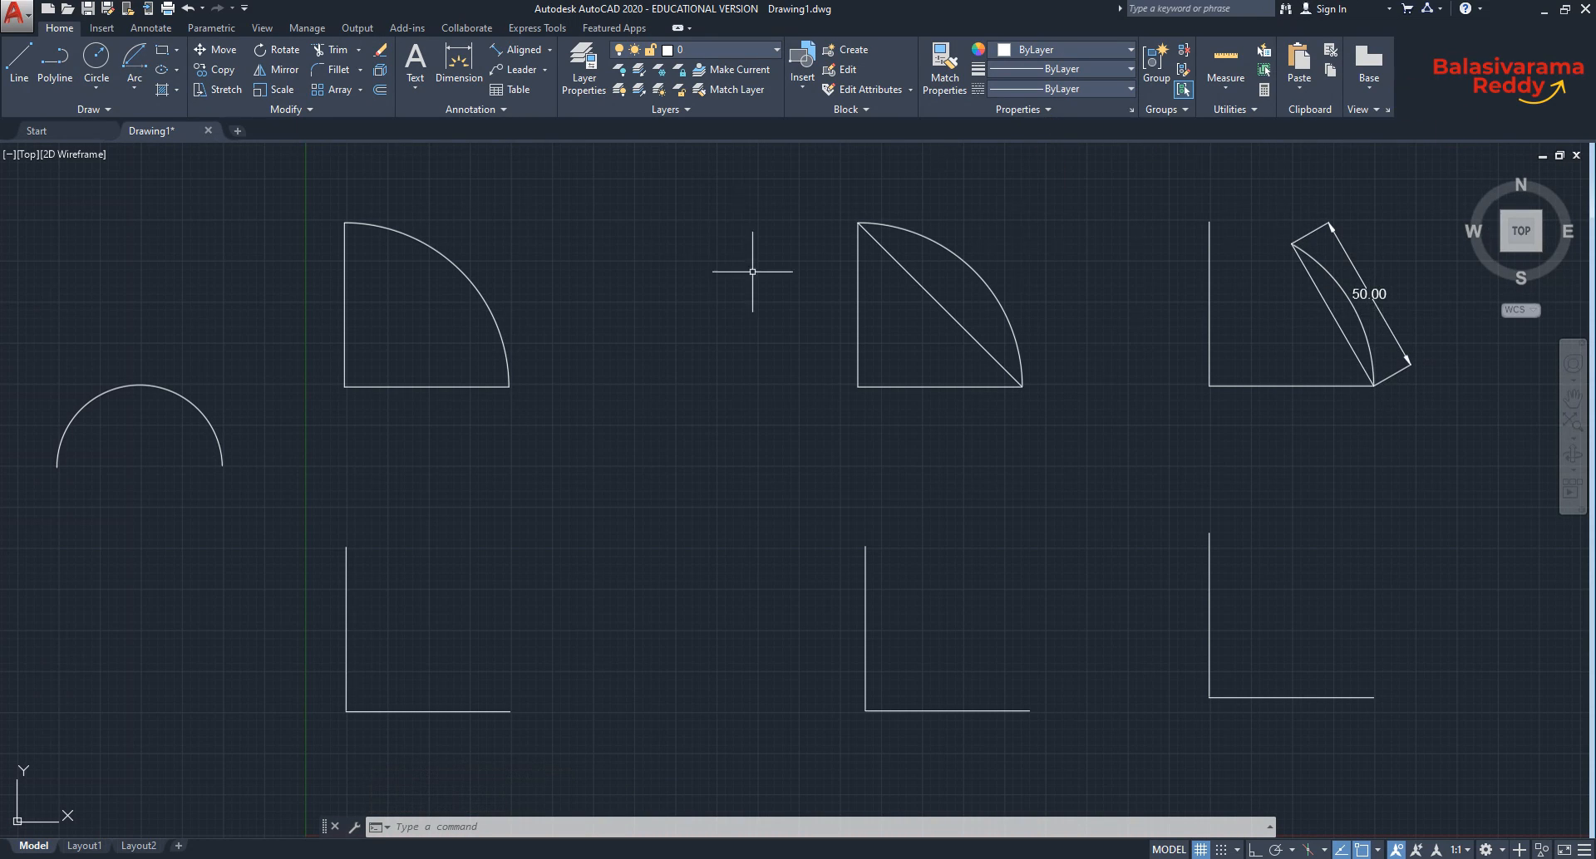
Draw a Center, Start, End arc on the lower-left L-shape, centred on the corner, from the horizontal line's free end to the vertical line's top.
left_click(134, 83)
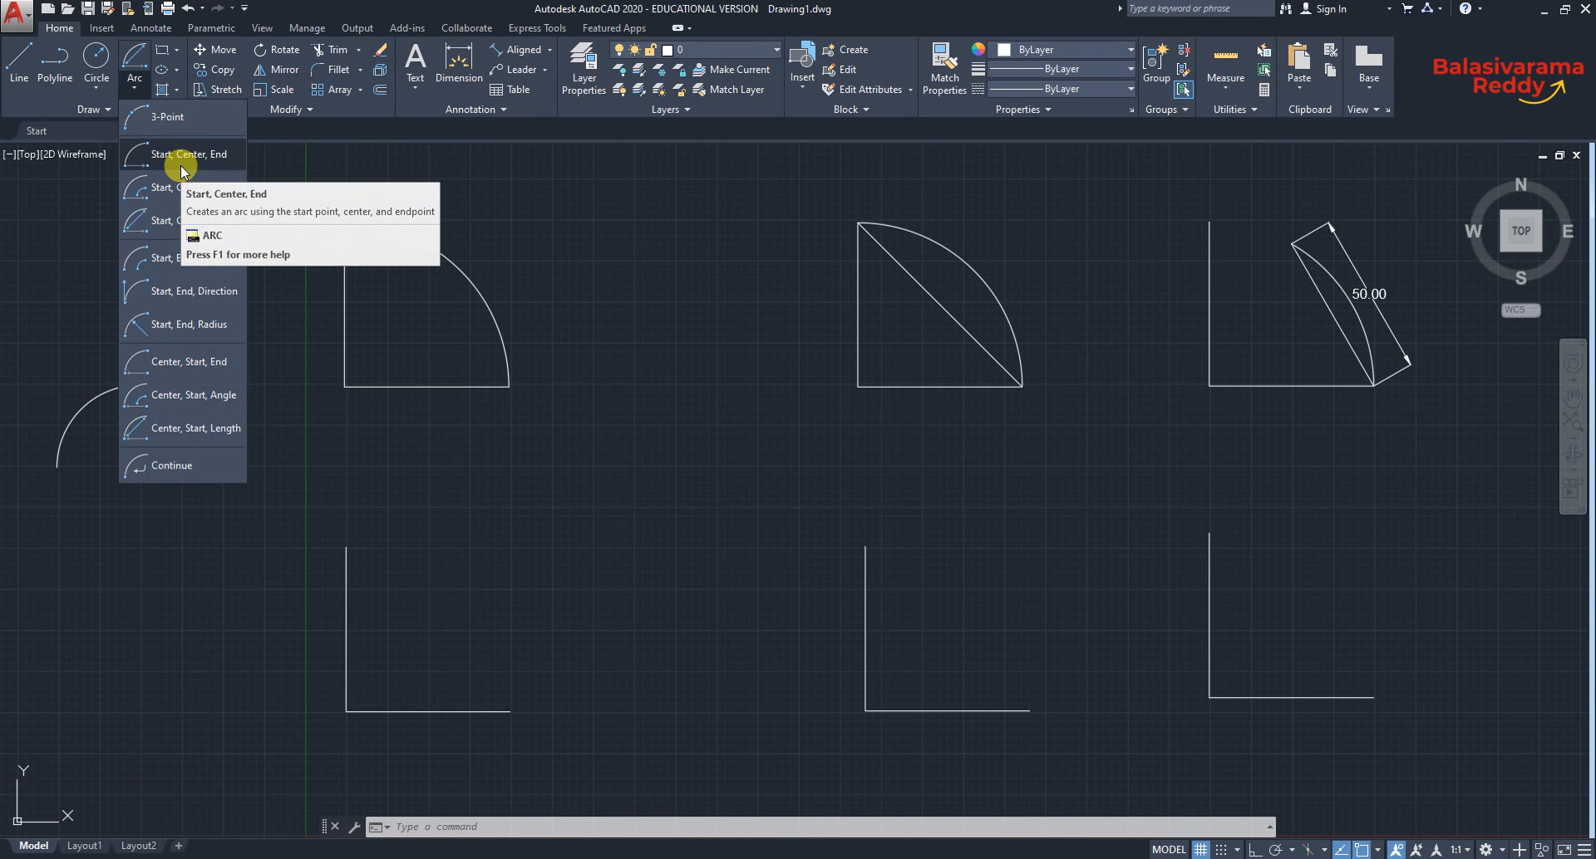
left_click(159, 365)
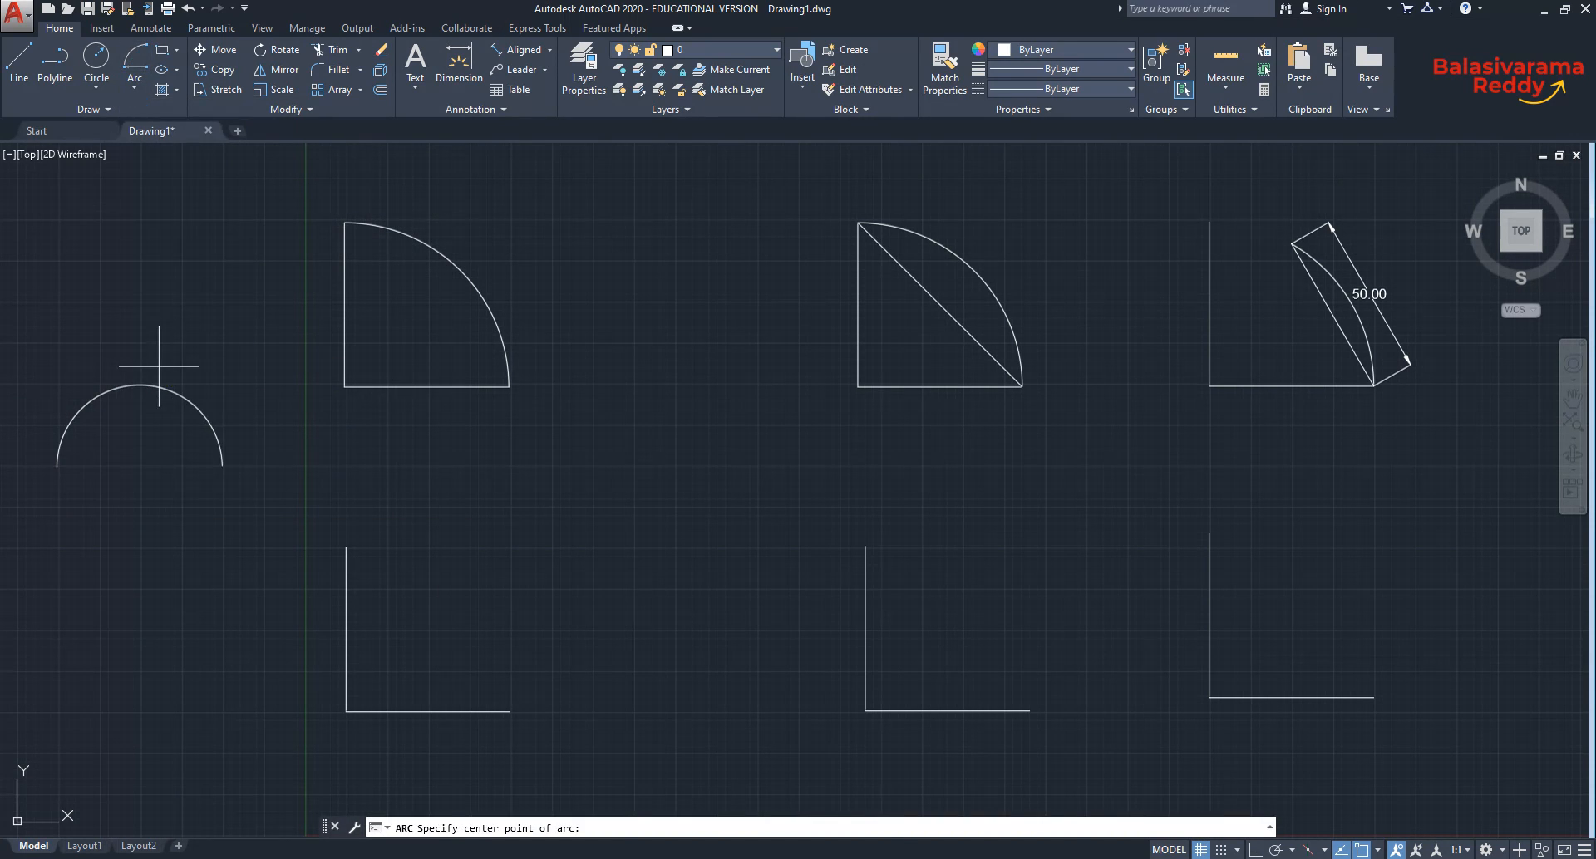
left_click(135, 90)
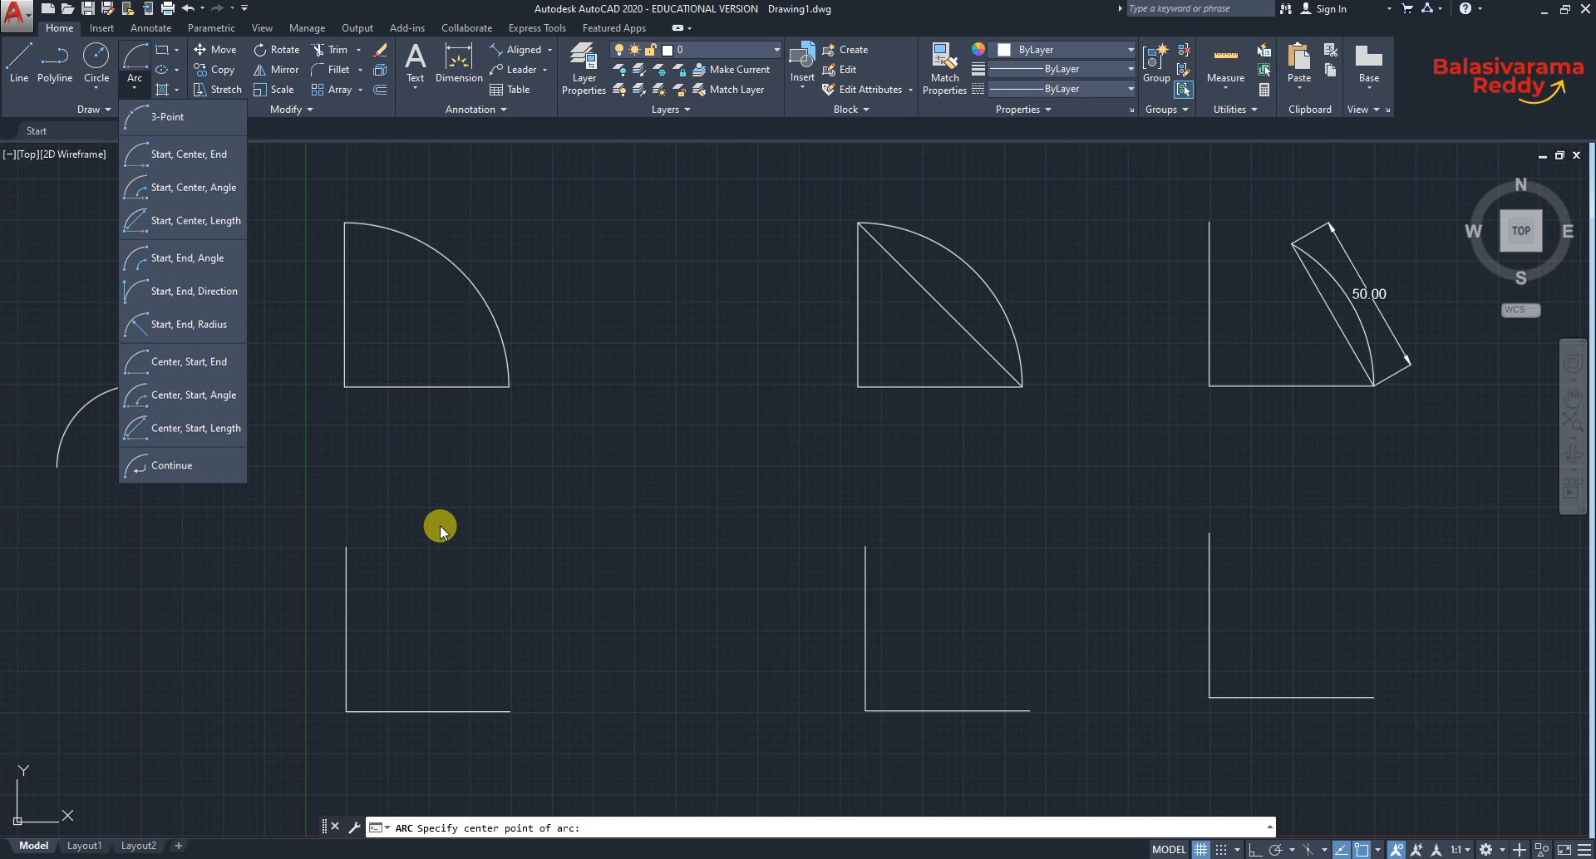
left_click(192, 366)
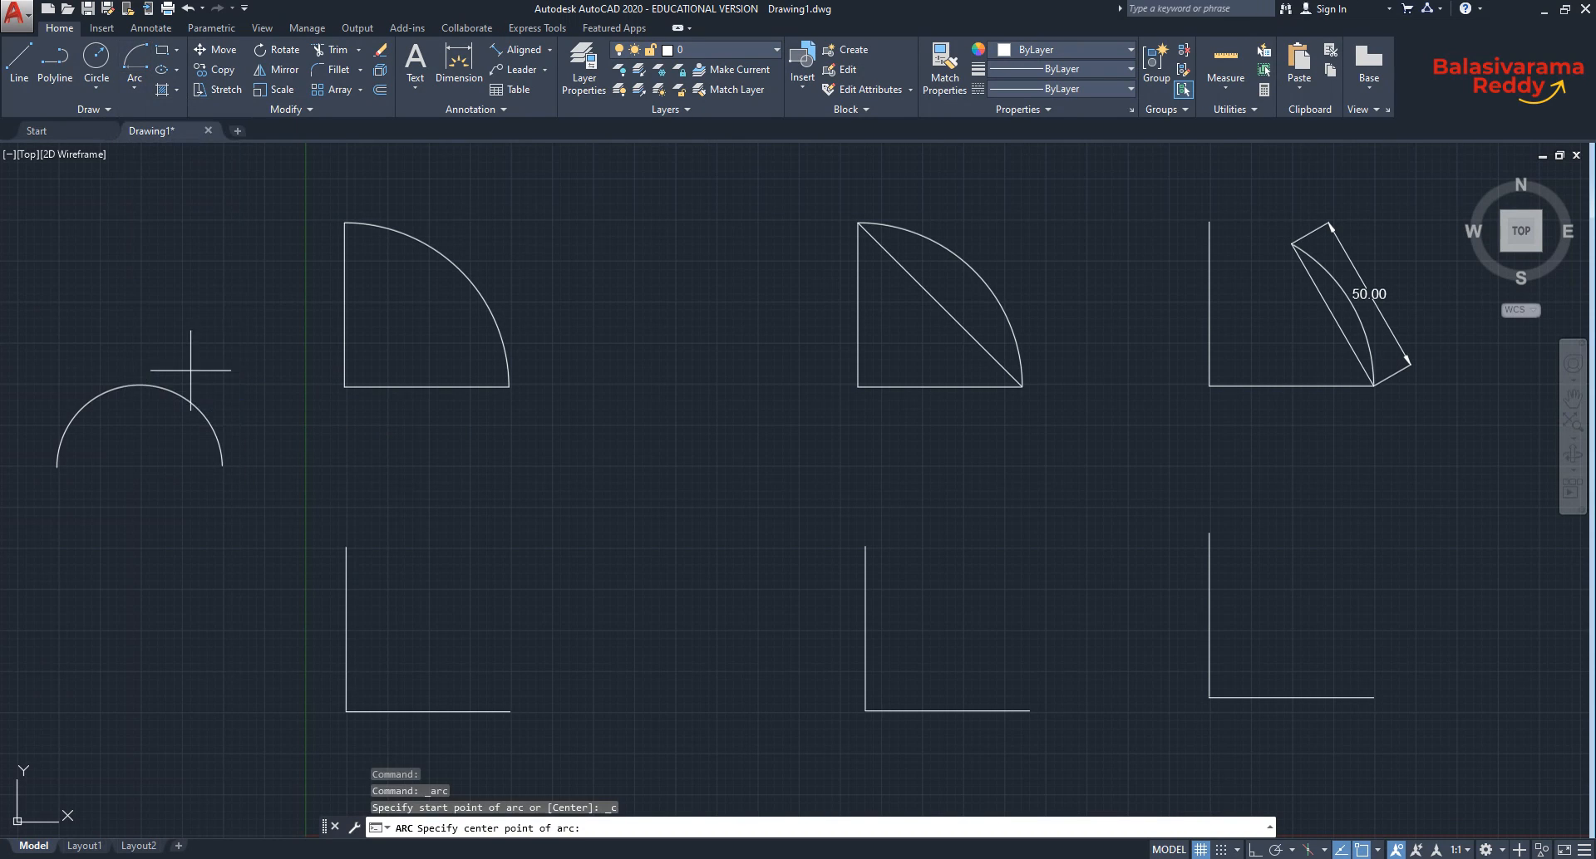
left_click(346, 712)
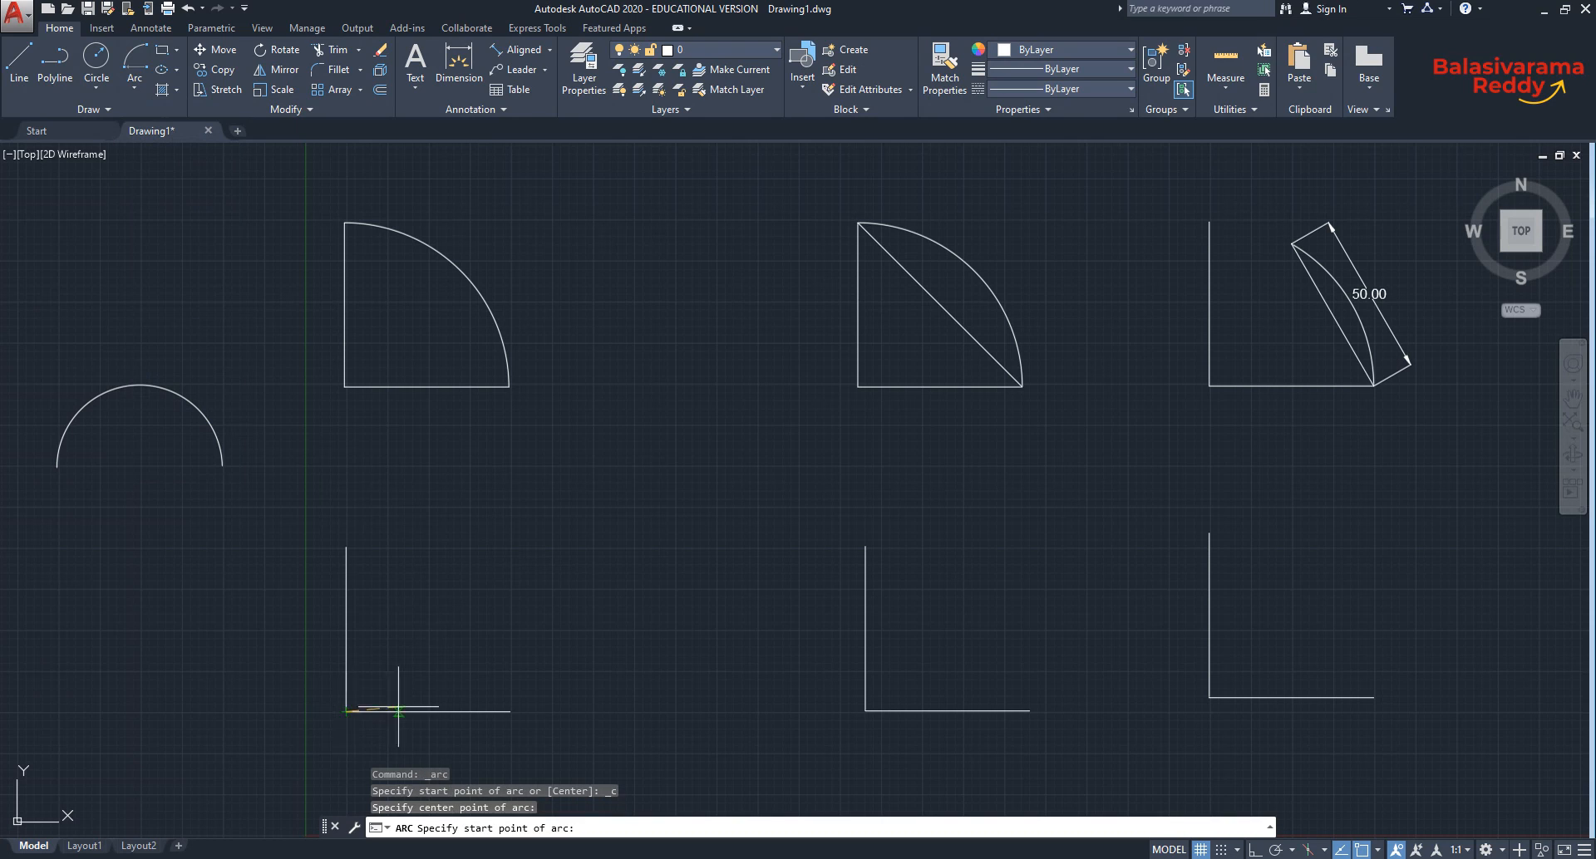
left_click(510, 711)
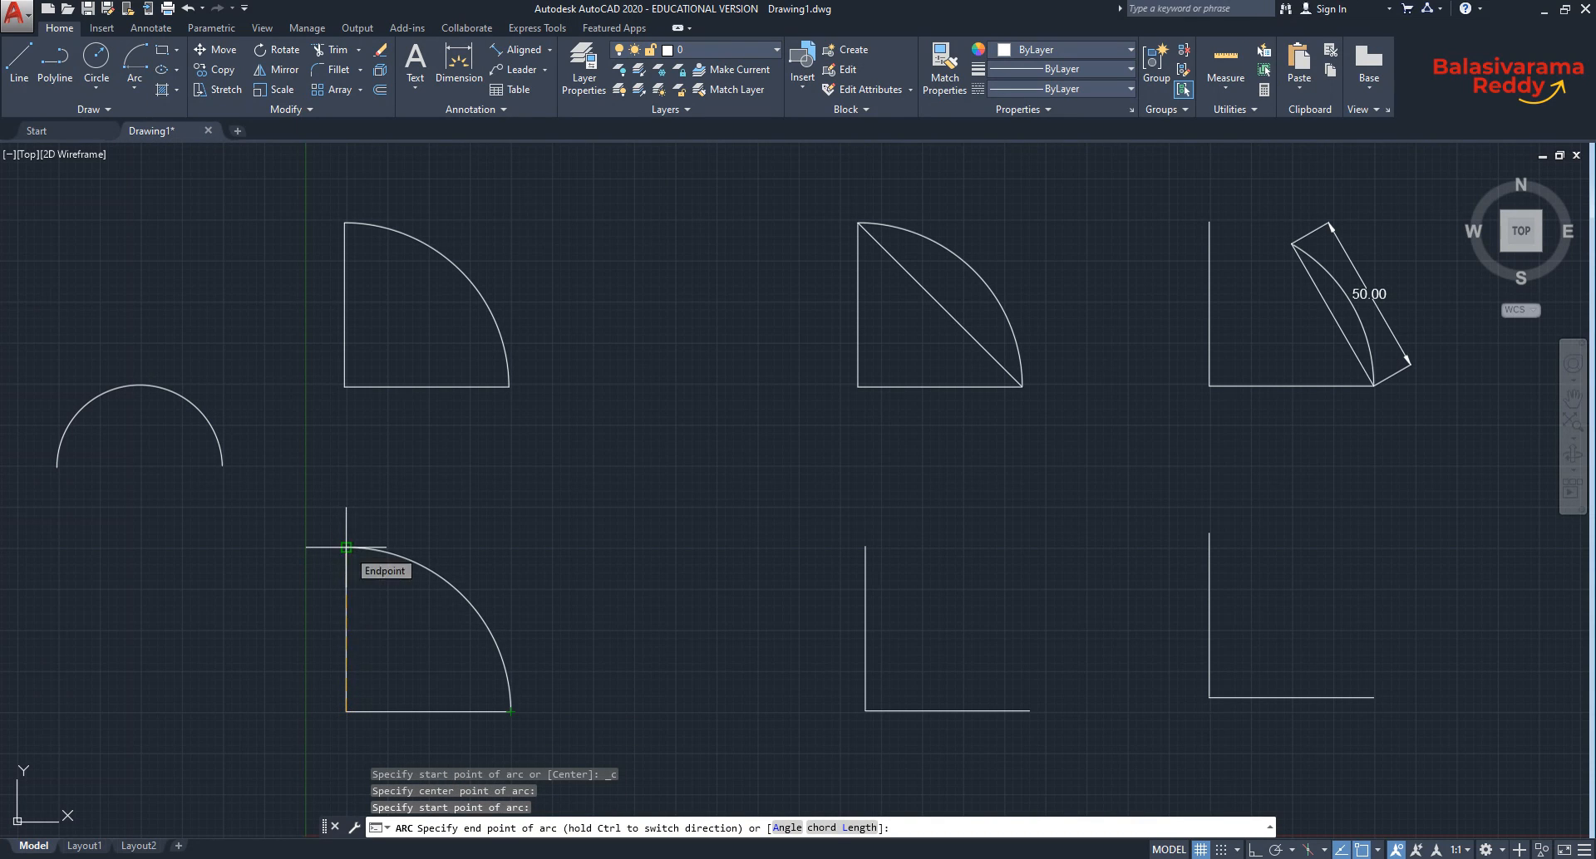
left_click(345, 548)
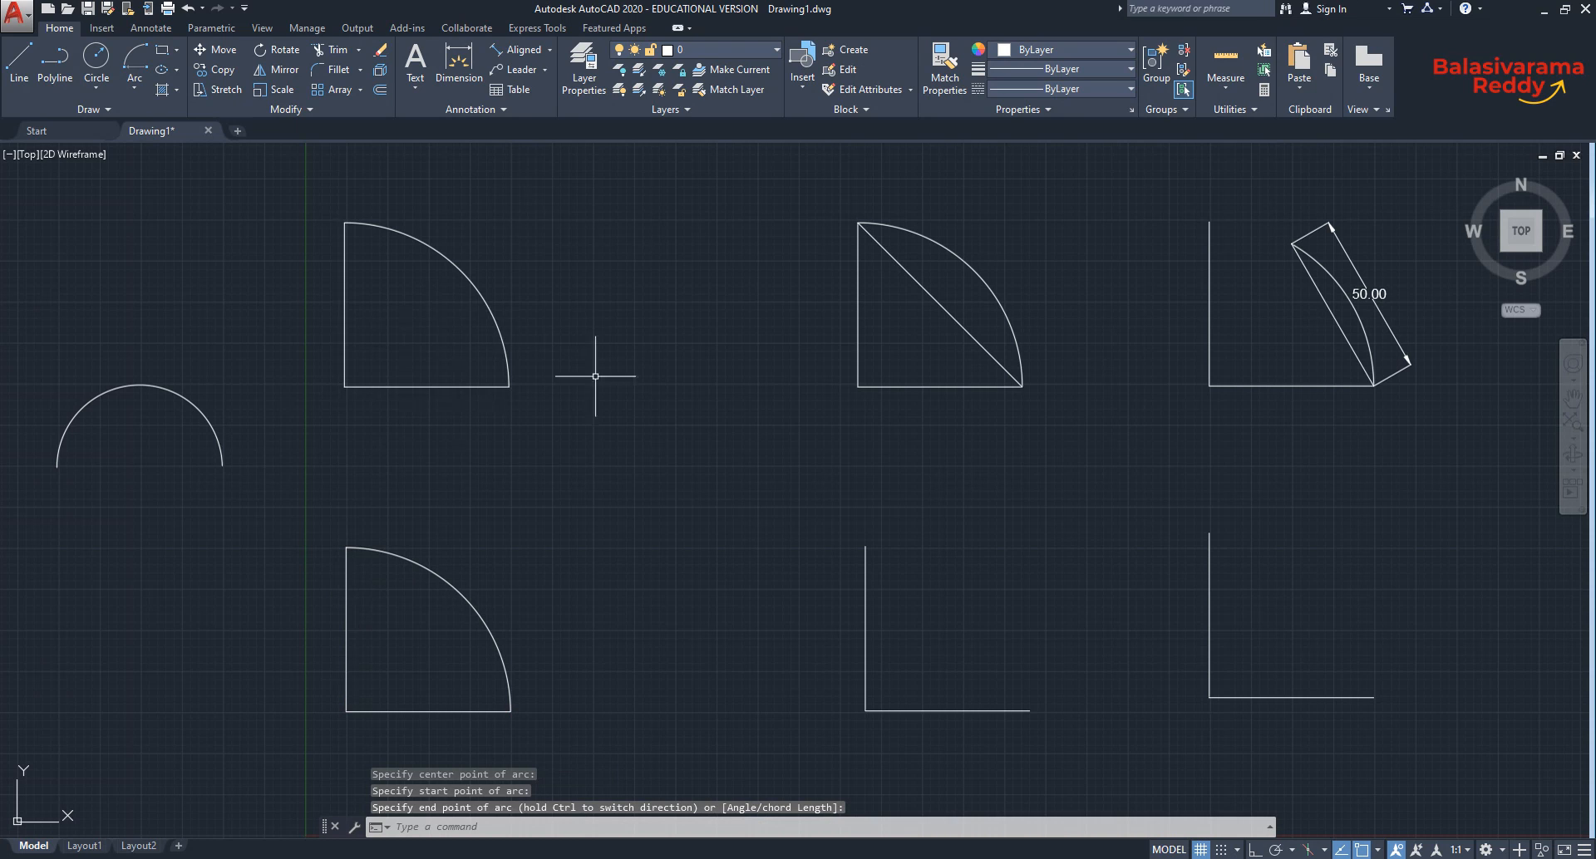
Draw a Center, Start, Angle arc on the lower-middle L-shape, centred on the corner, from the horizontal line's free end with a 90° included angle.
left_click(134, 87)
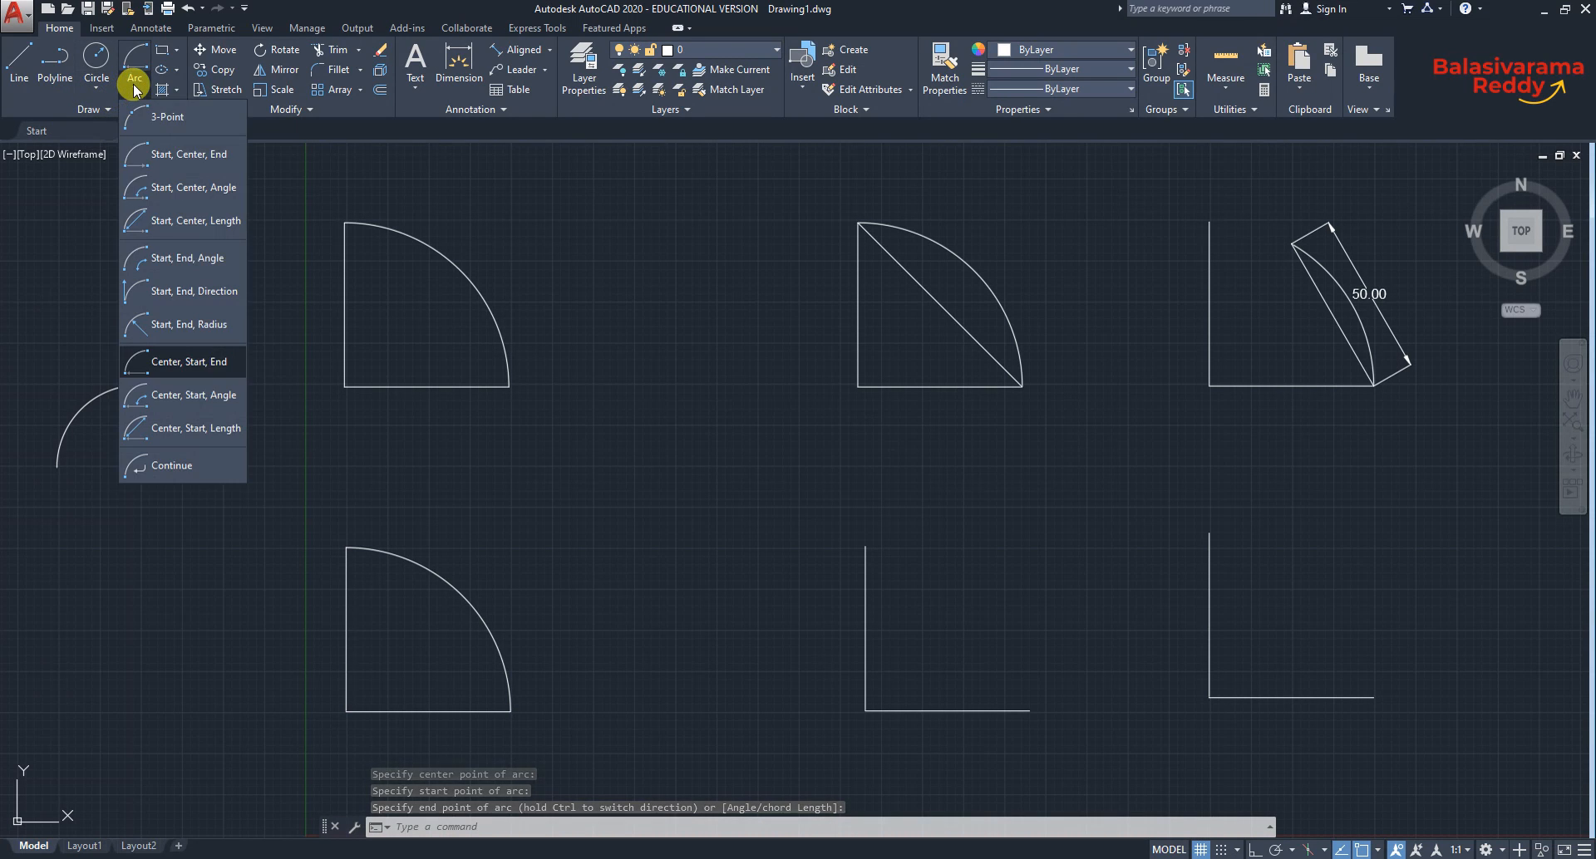
left_click(169, 404)
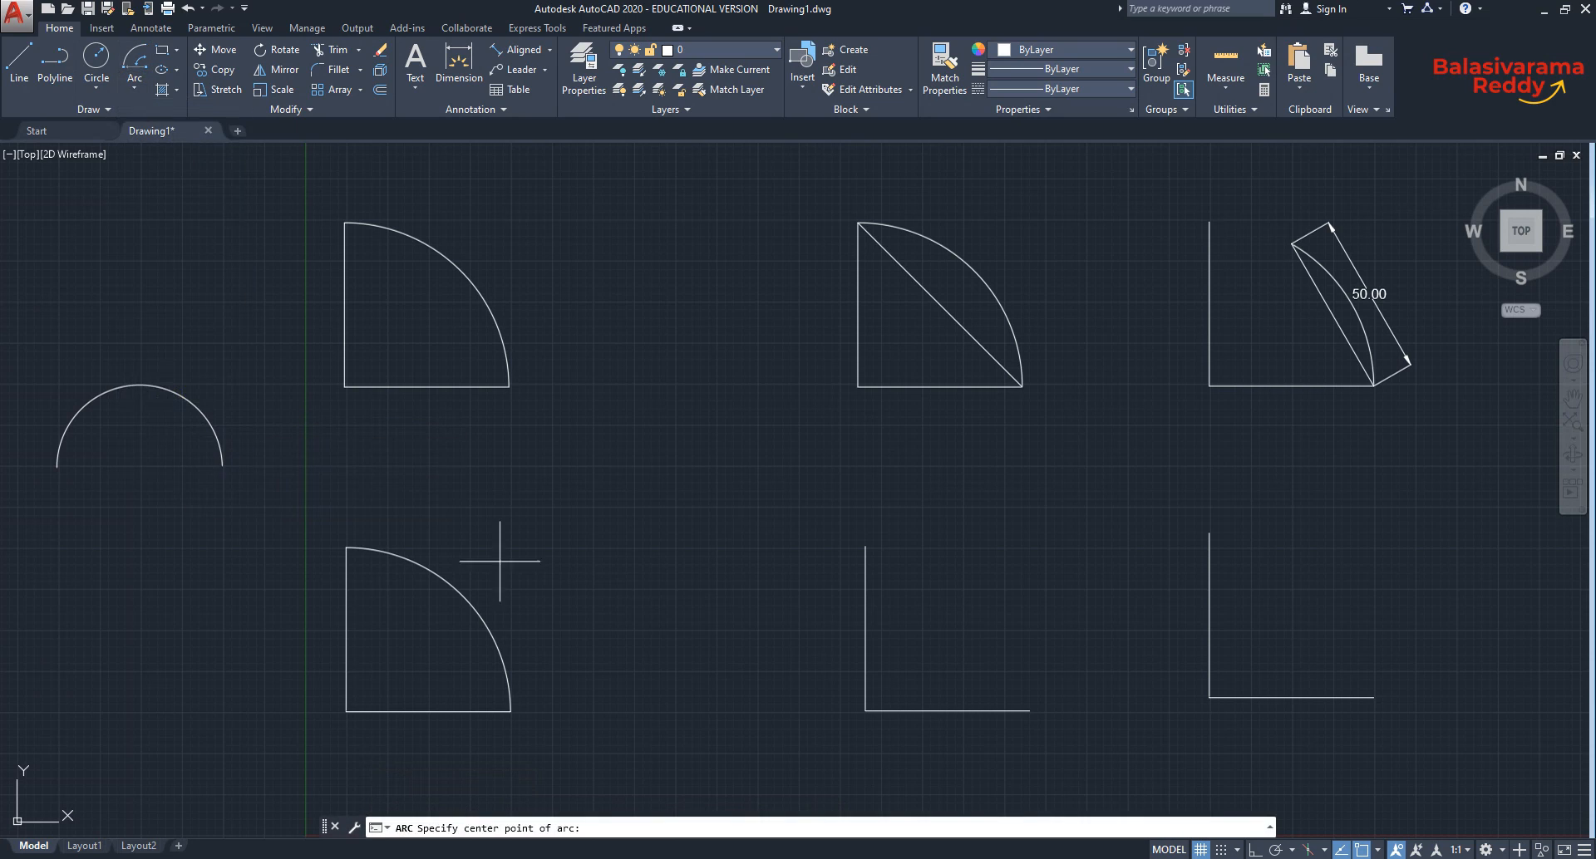
left_click(866, 711)
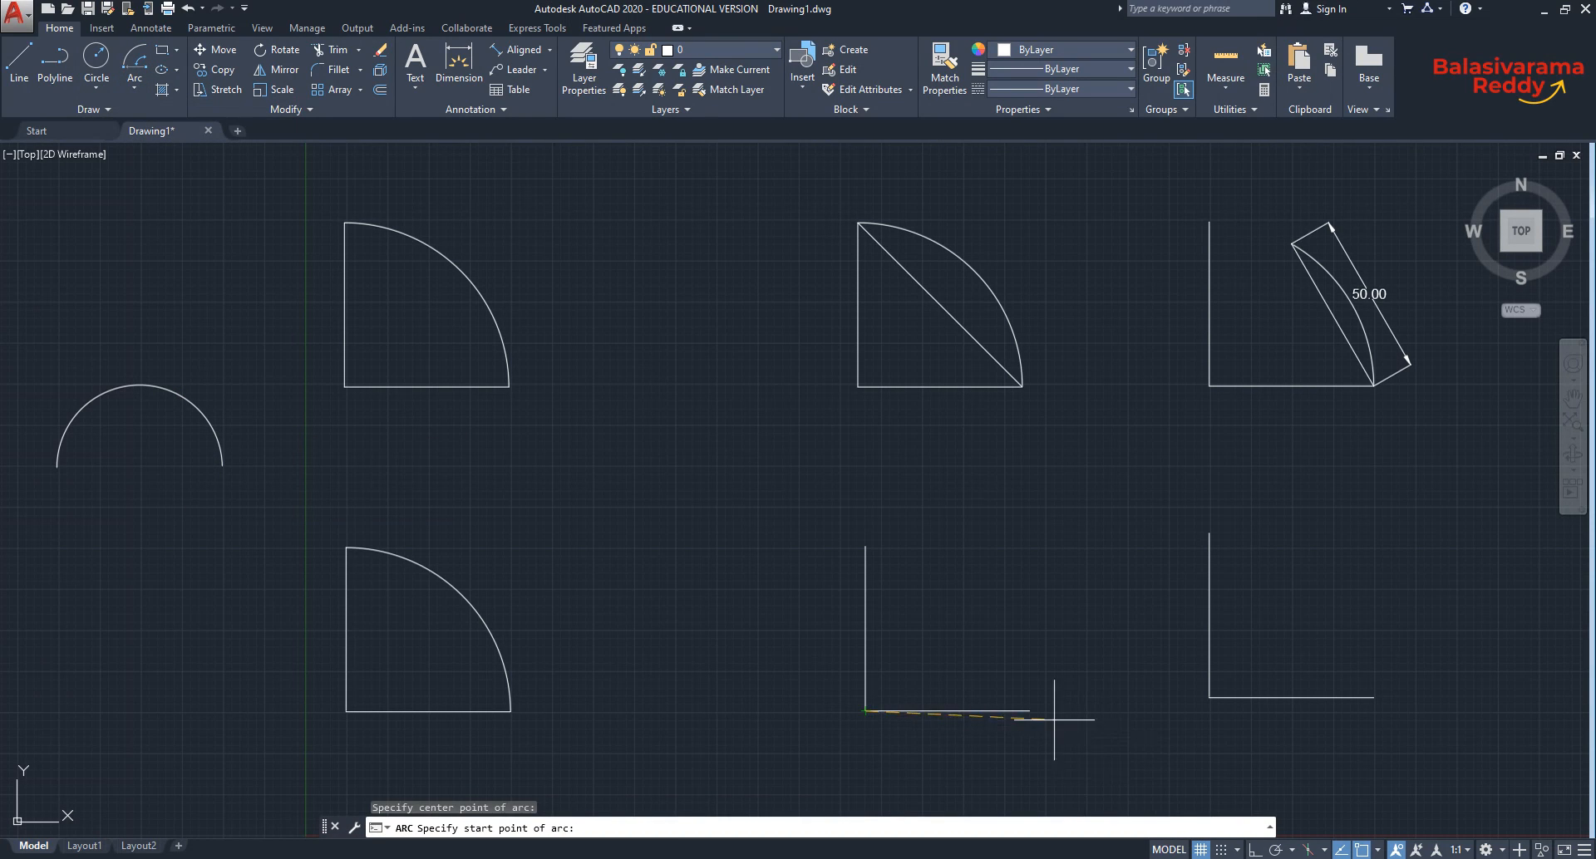
left_click(1030, 710)
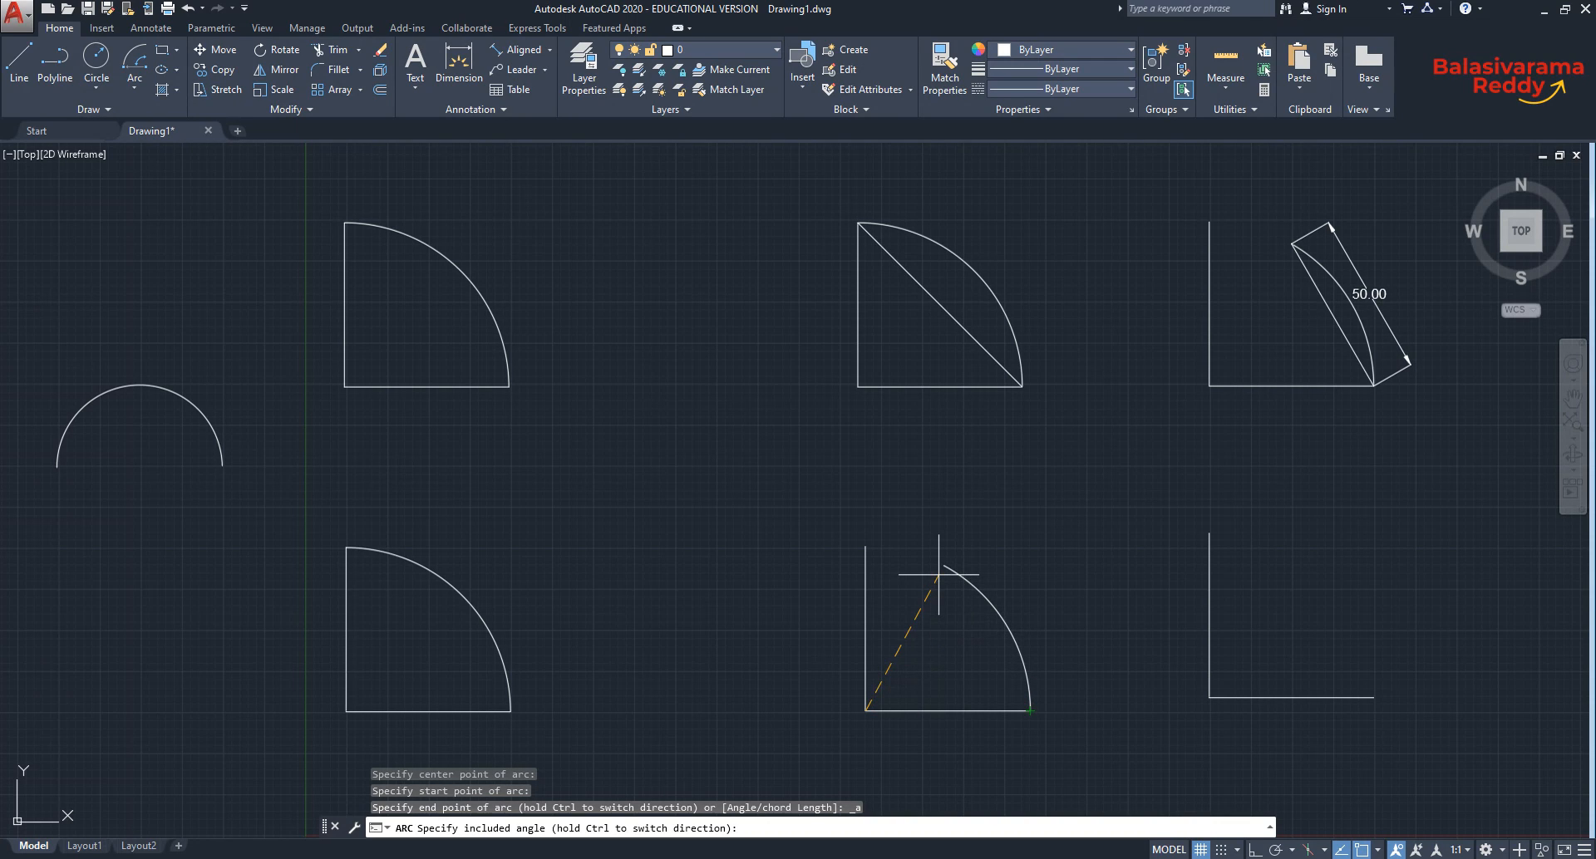
key("Return")
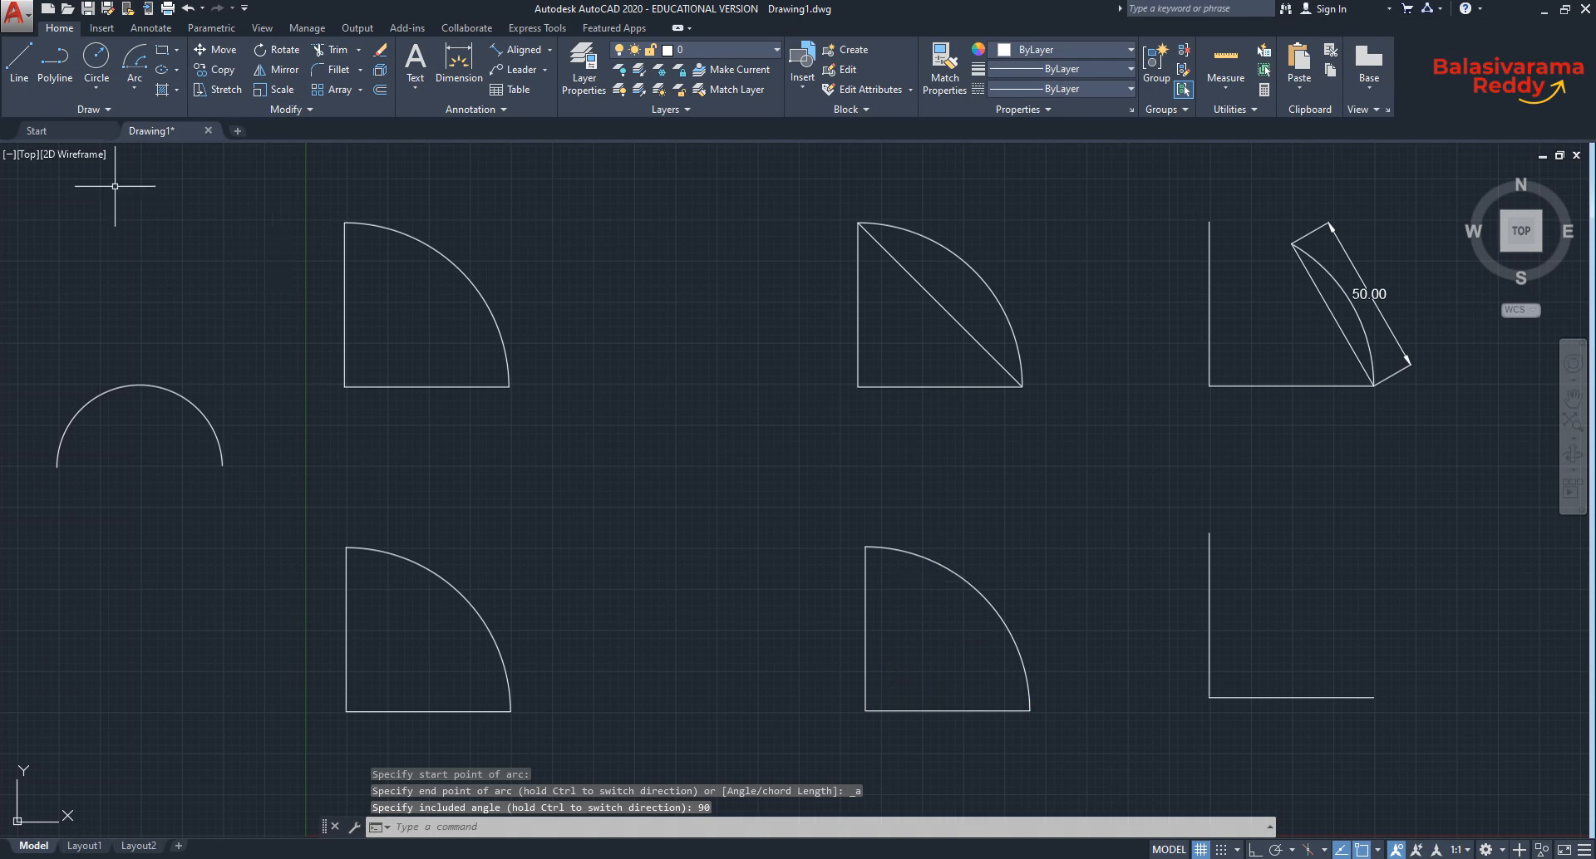
Draw a Center, Start, Length arc on the lower-right L-shape, centred on the corner, from the horizontal line's free end with chord length 60.
left_click(136, 88)
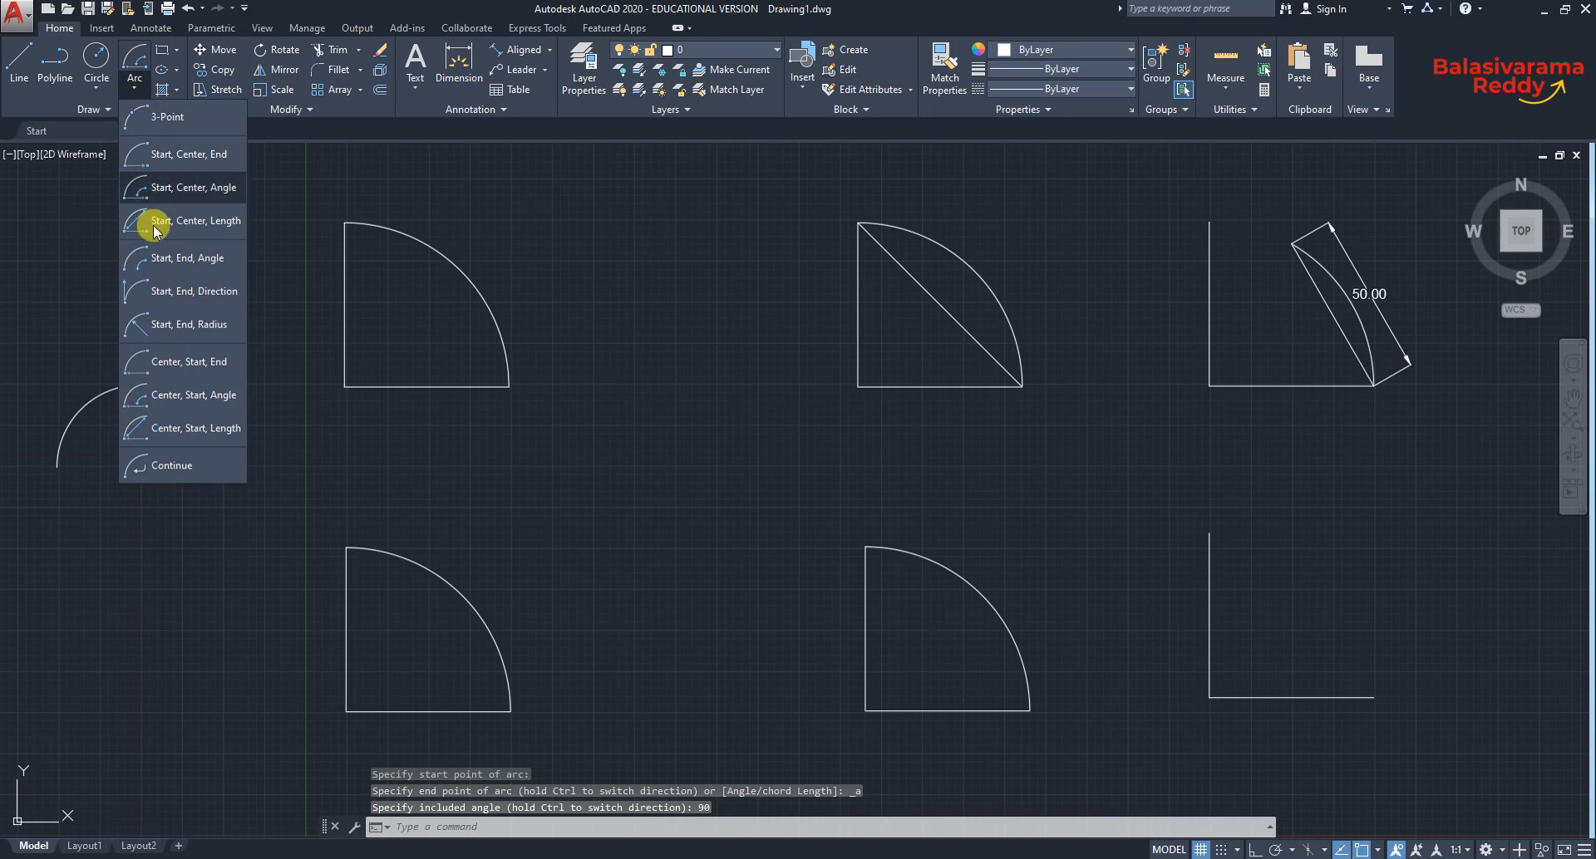
left_click(200, 428)
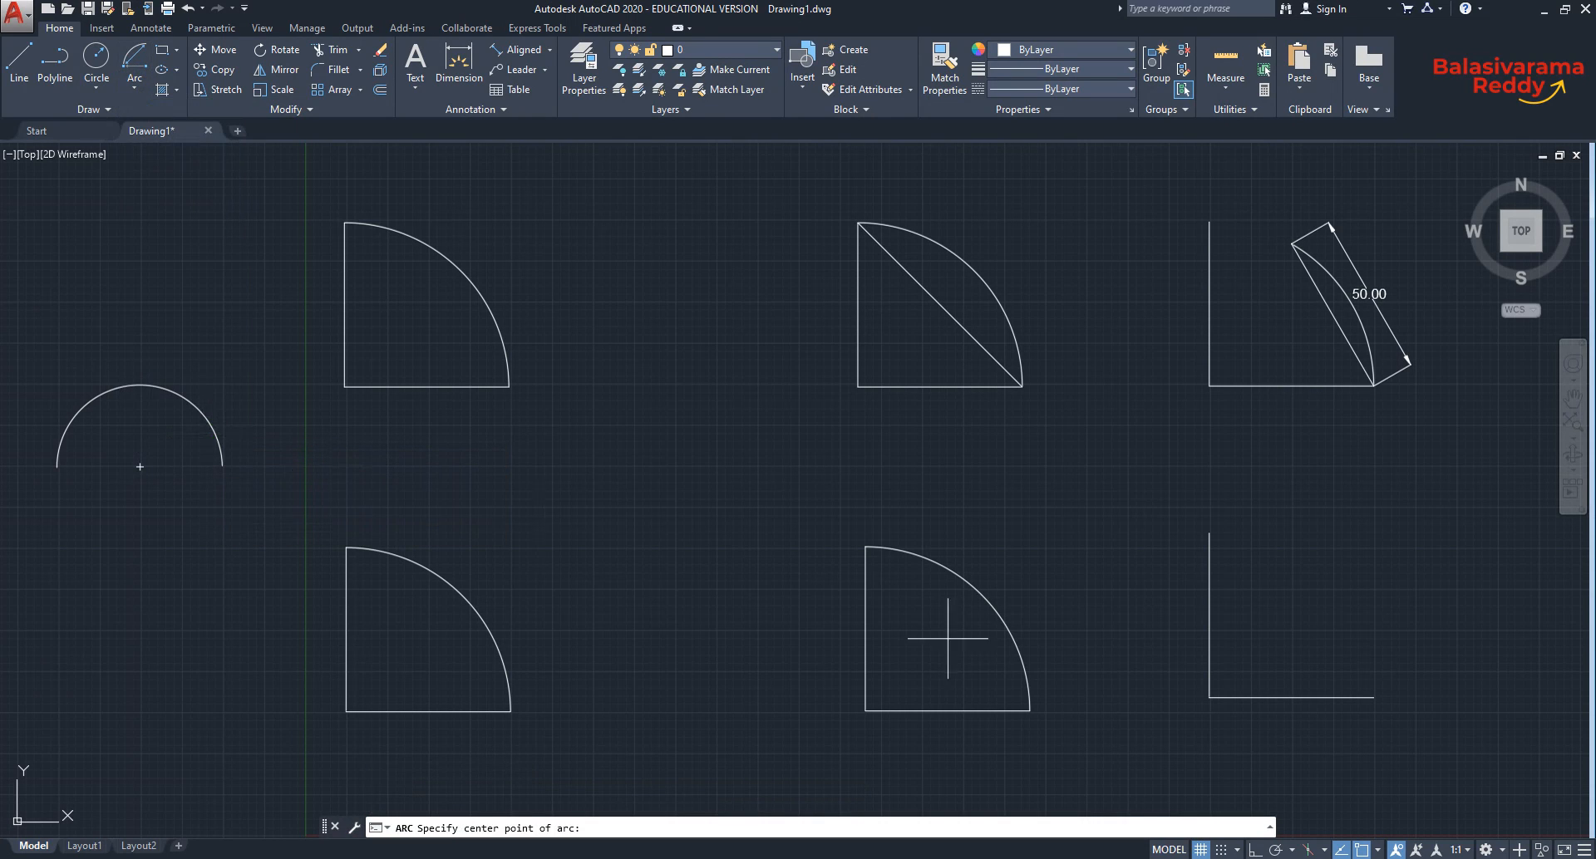
left_click(1209, 699)
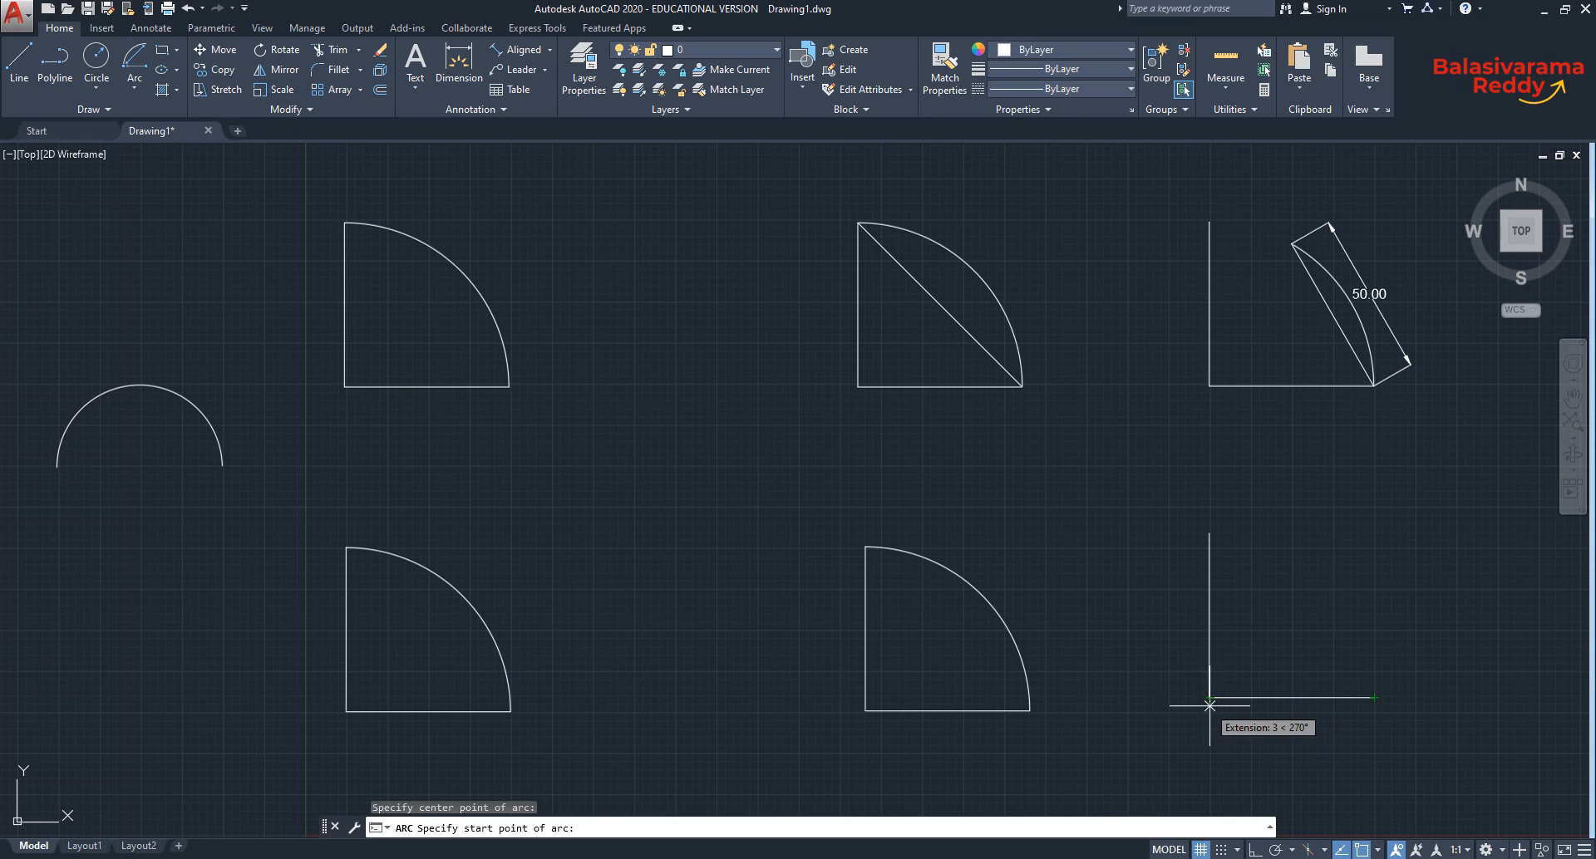
left_click(1374, 699)
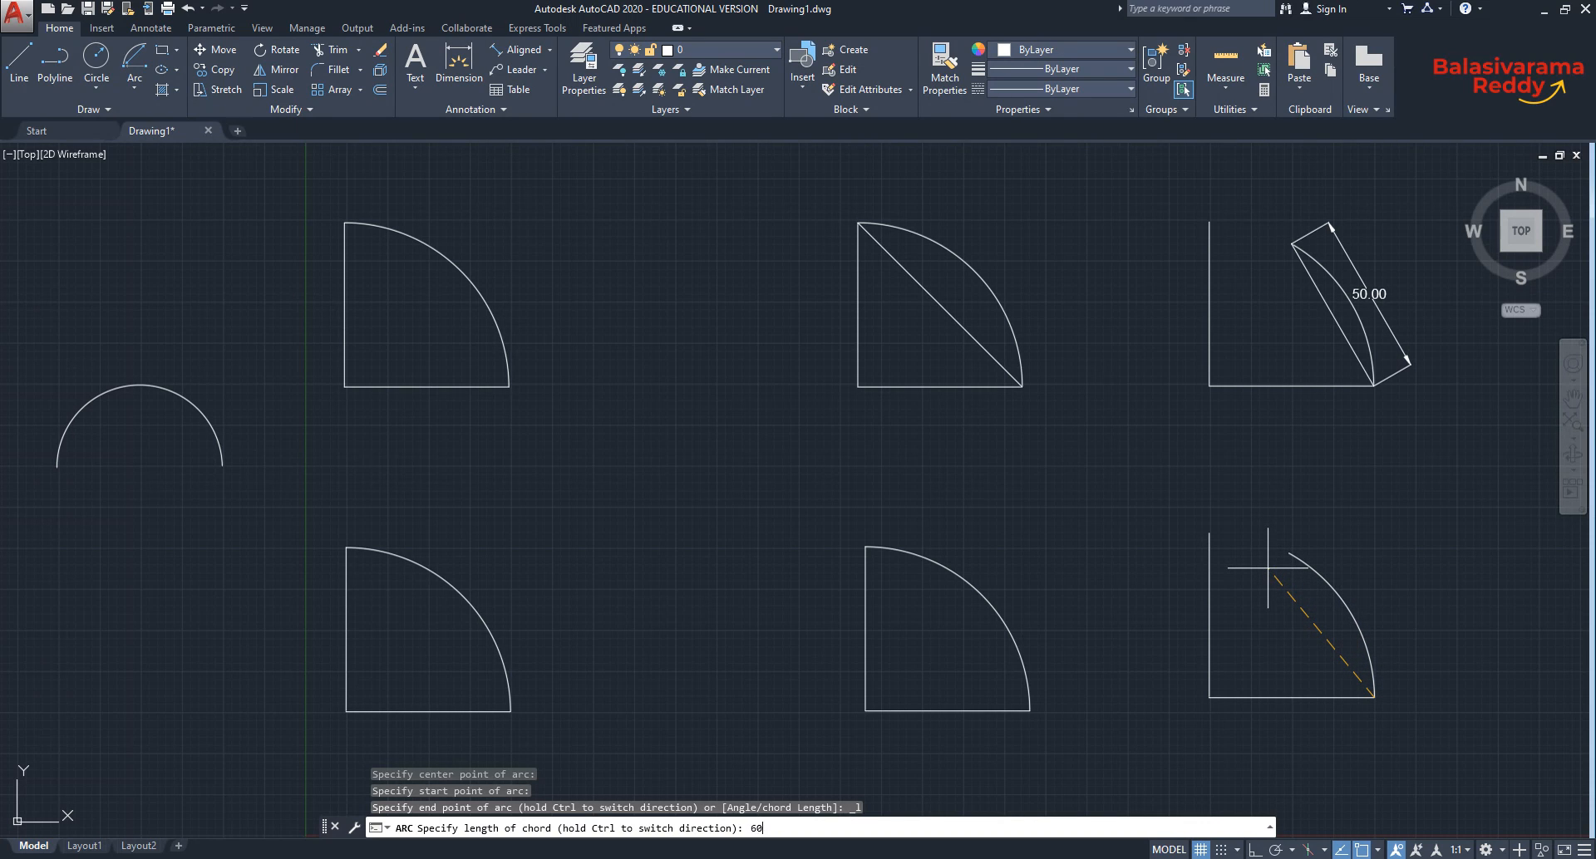
key("Return")
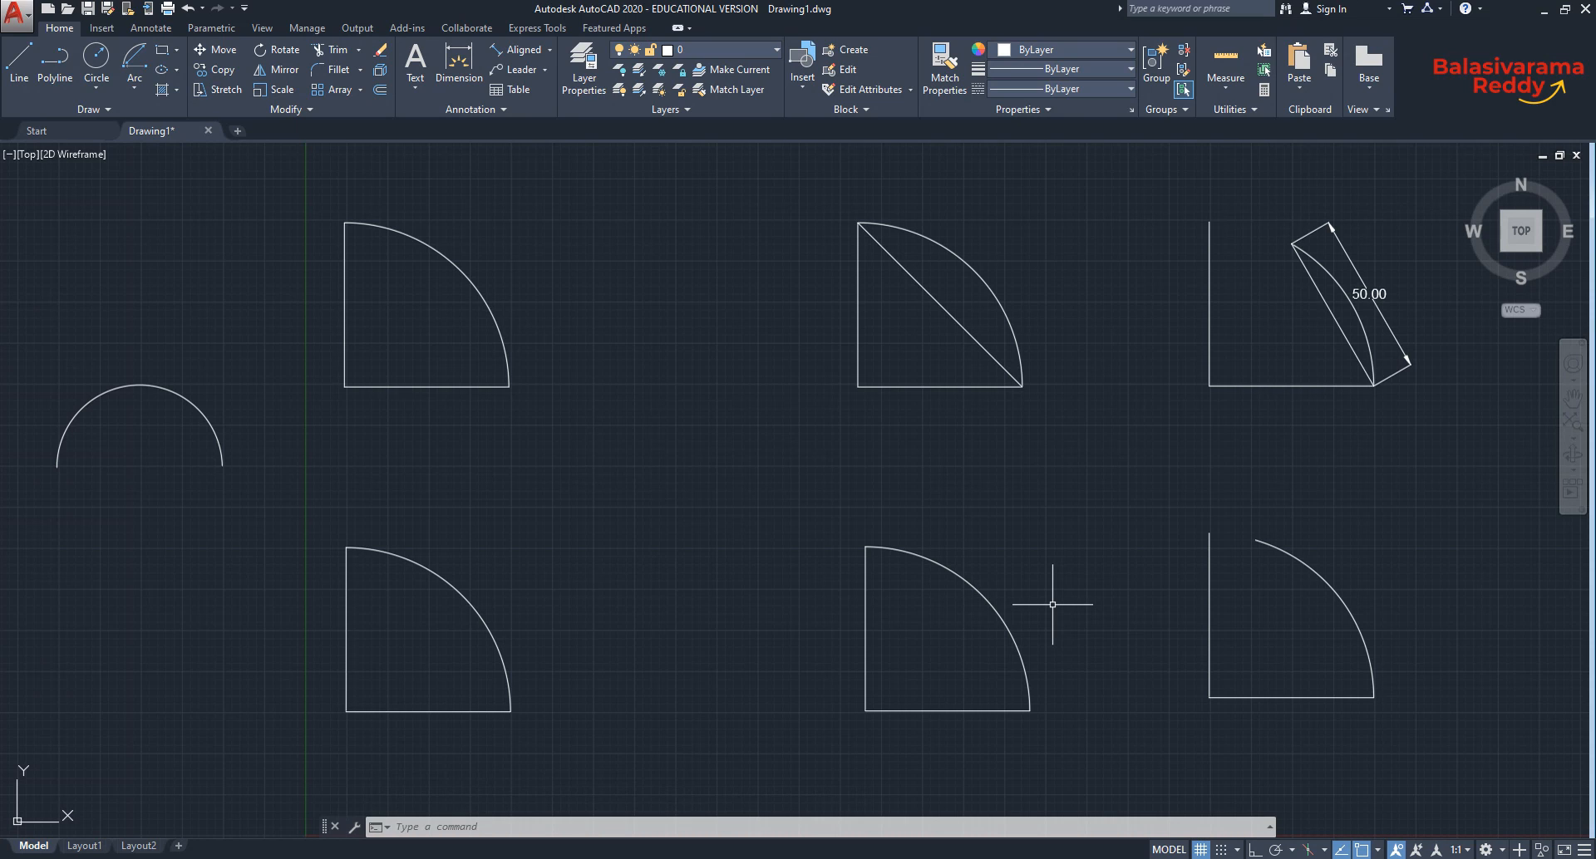
Undo the three arcs drawn on the lower row of L-shapes.
key("ctrl+z")
key("ctrl+z")
key("ctrl+z")
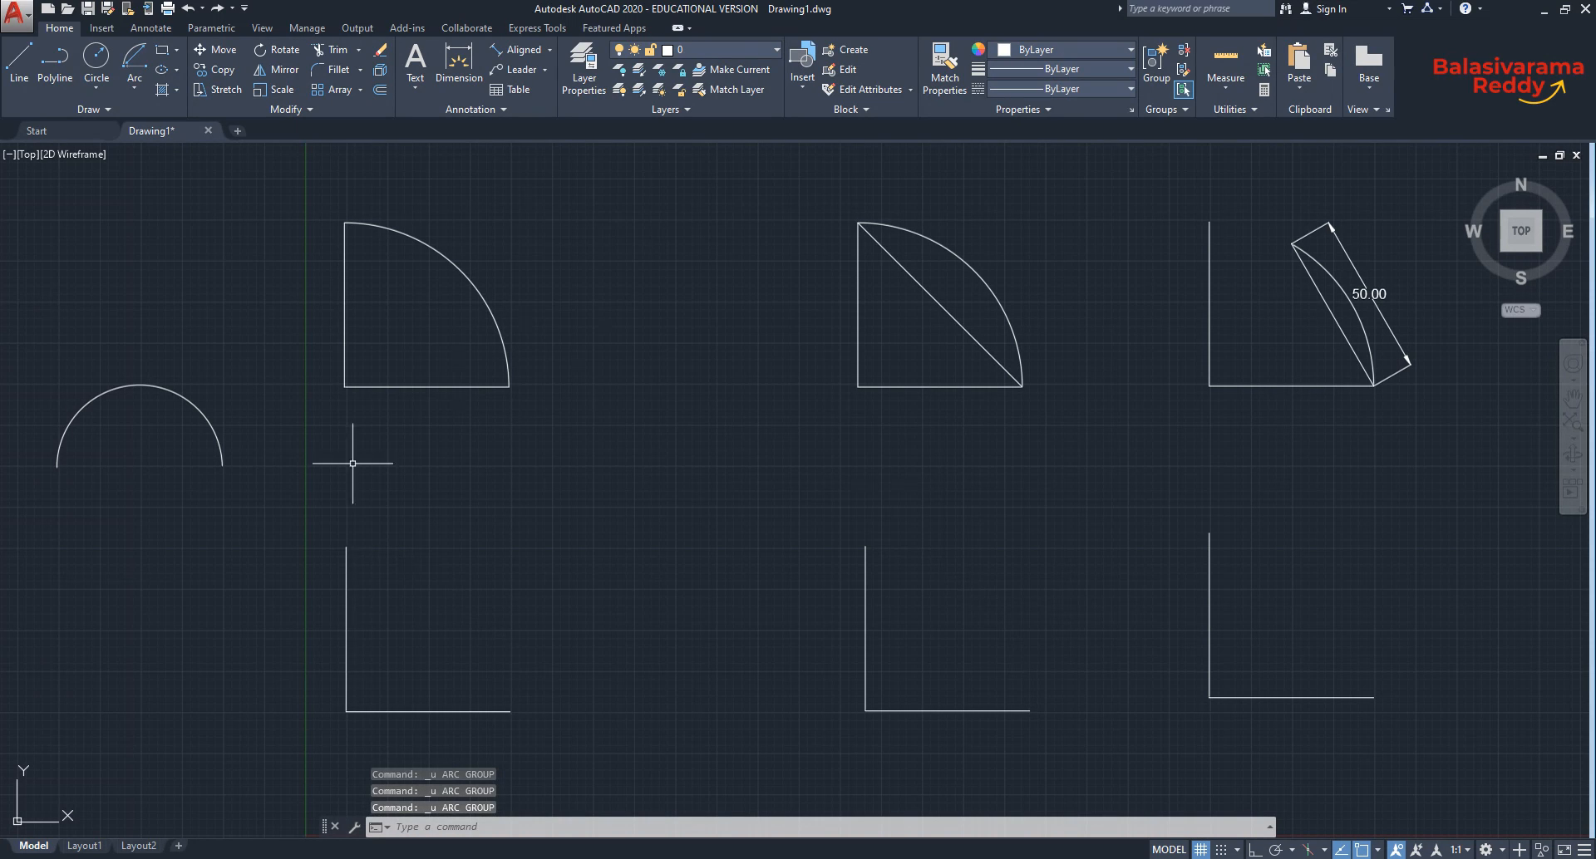
Draw a Start, End, Angle arc on the lower-left L-shape, from the horizontal line's free end to the vertical line's top, with a 90° included angle.
left_click(135, 92)
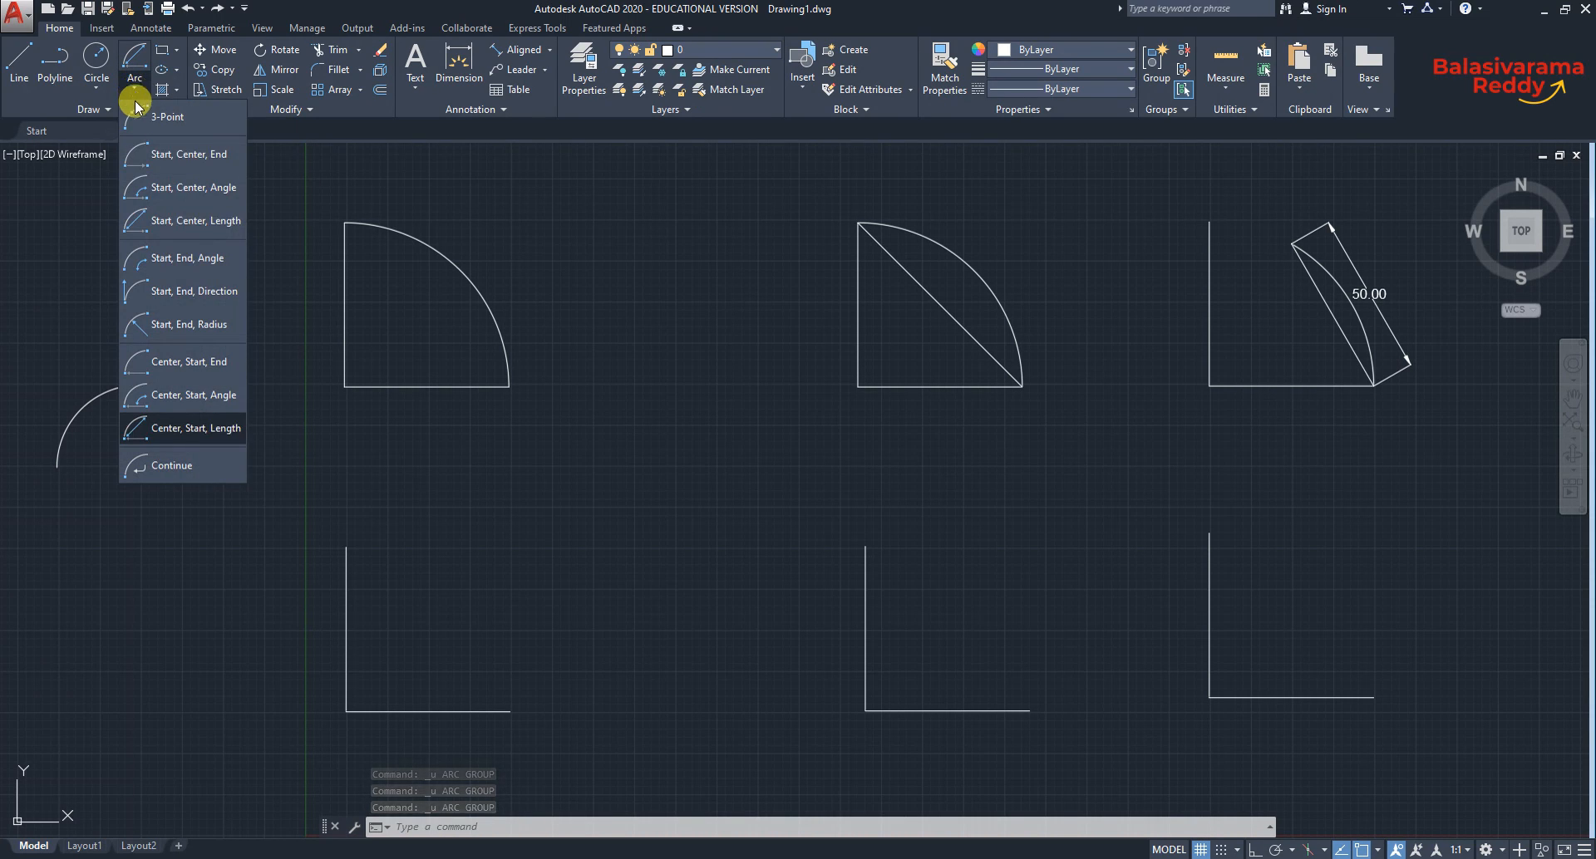
left_click(202, 259)
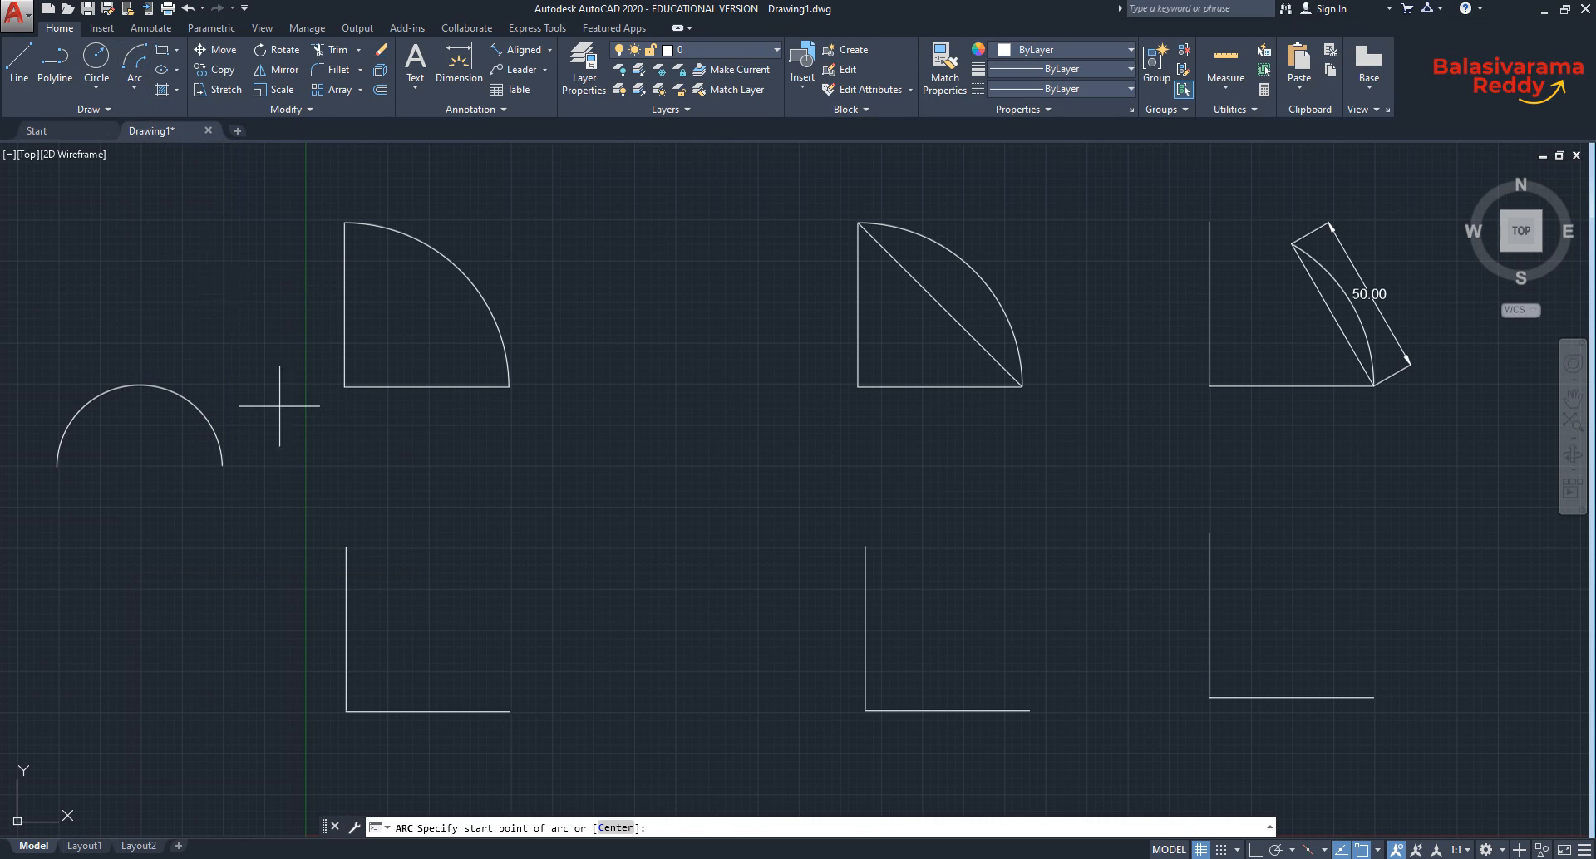
left_click(511, 712)
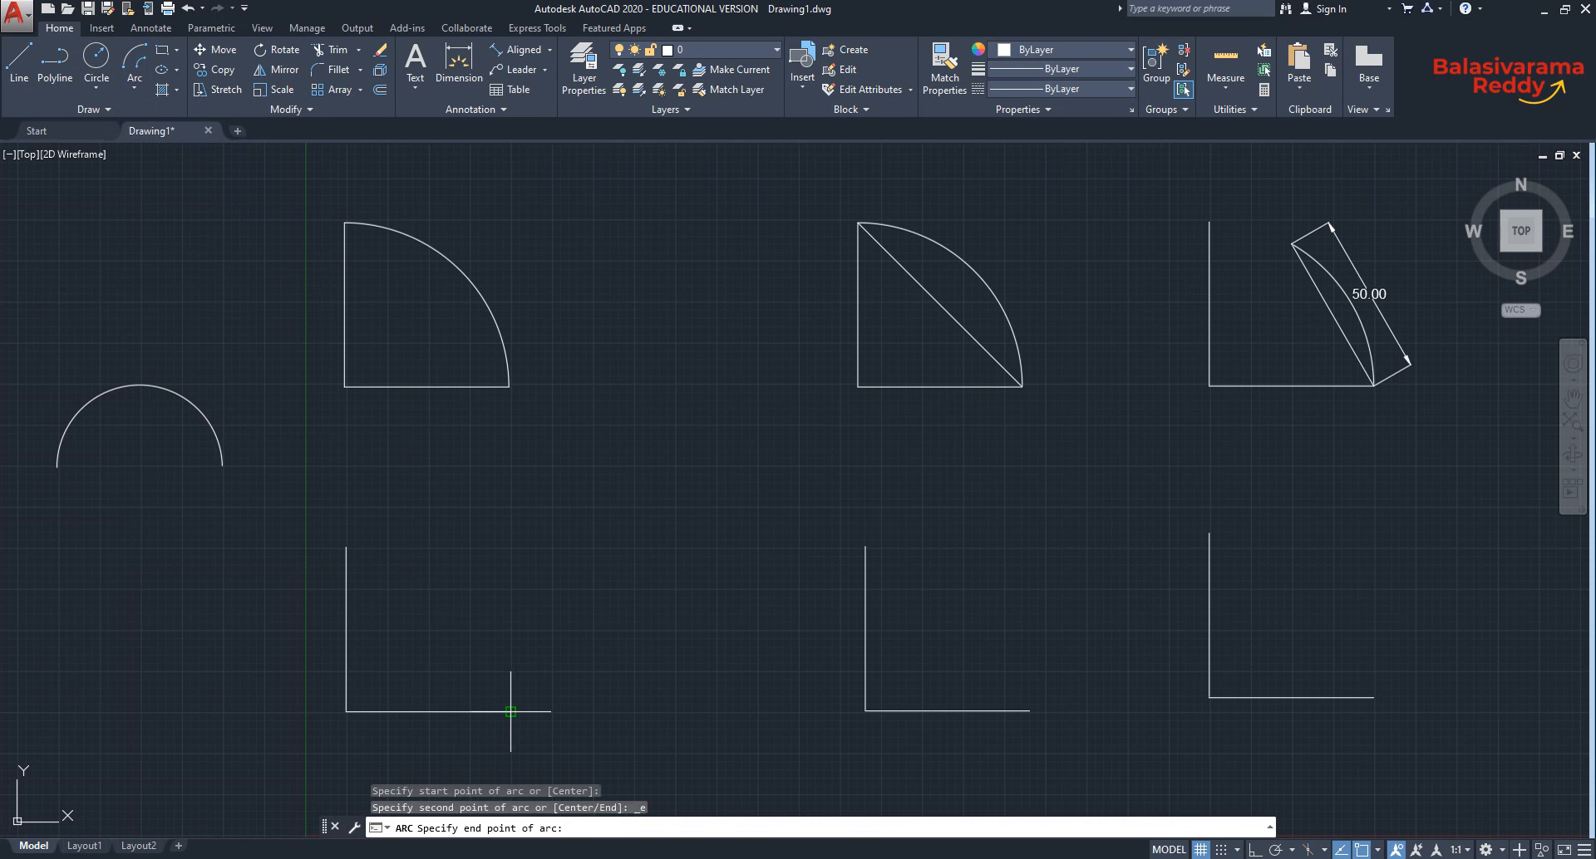
left_click(345, 547)
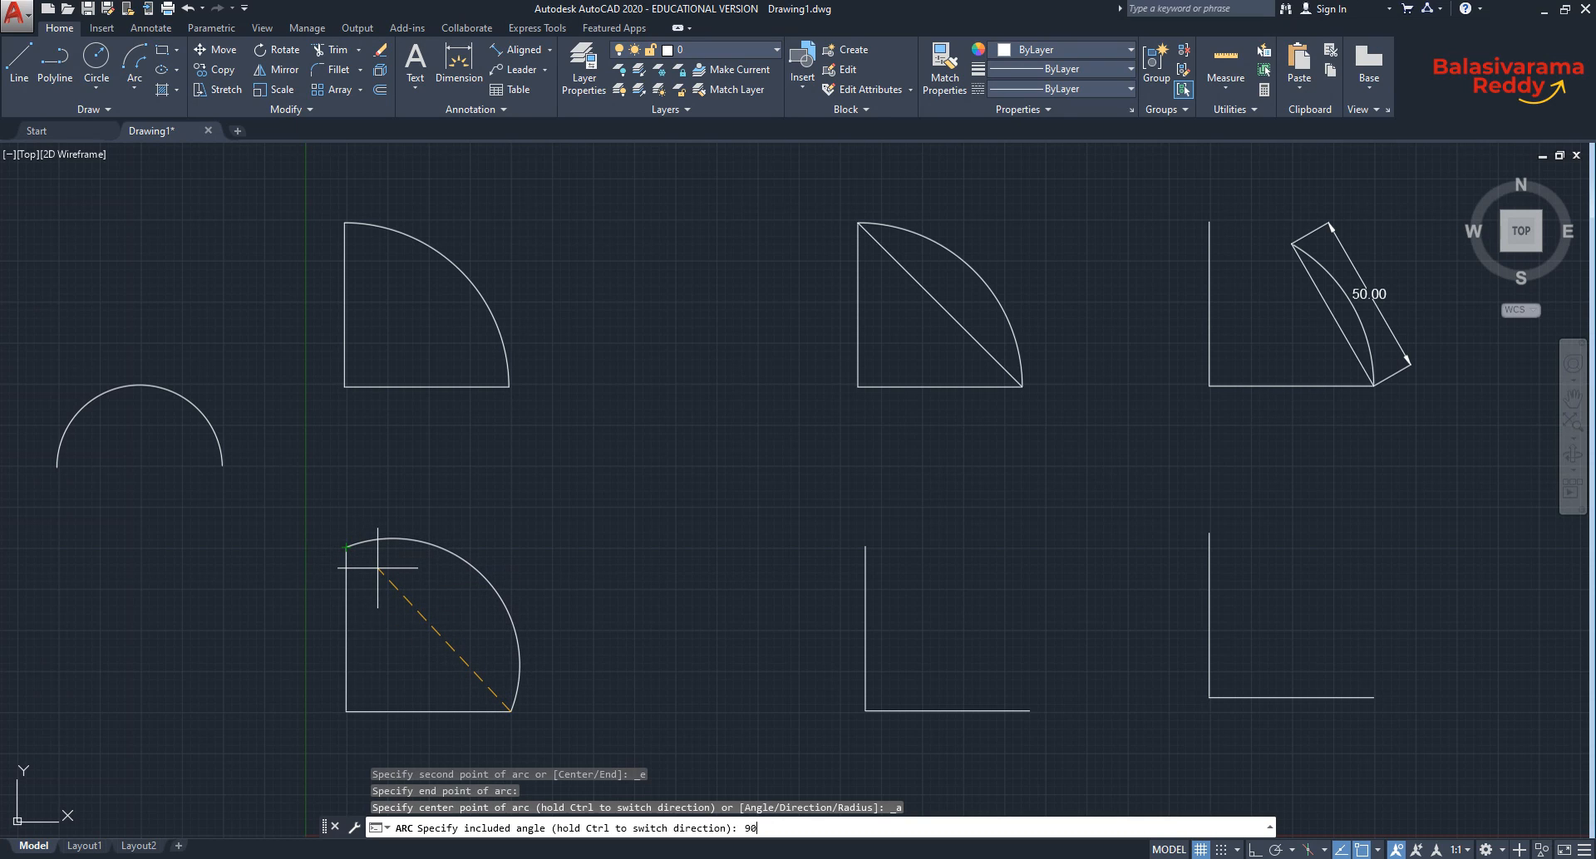
key("Return")
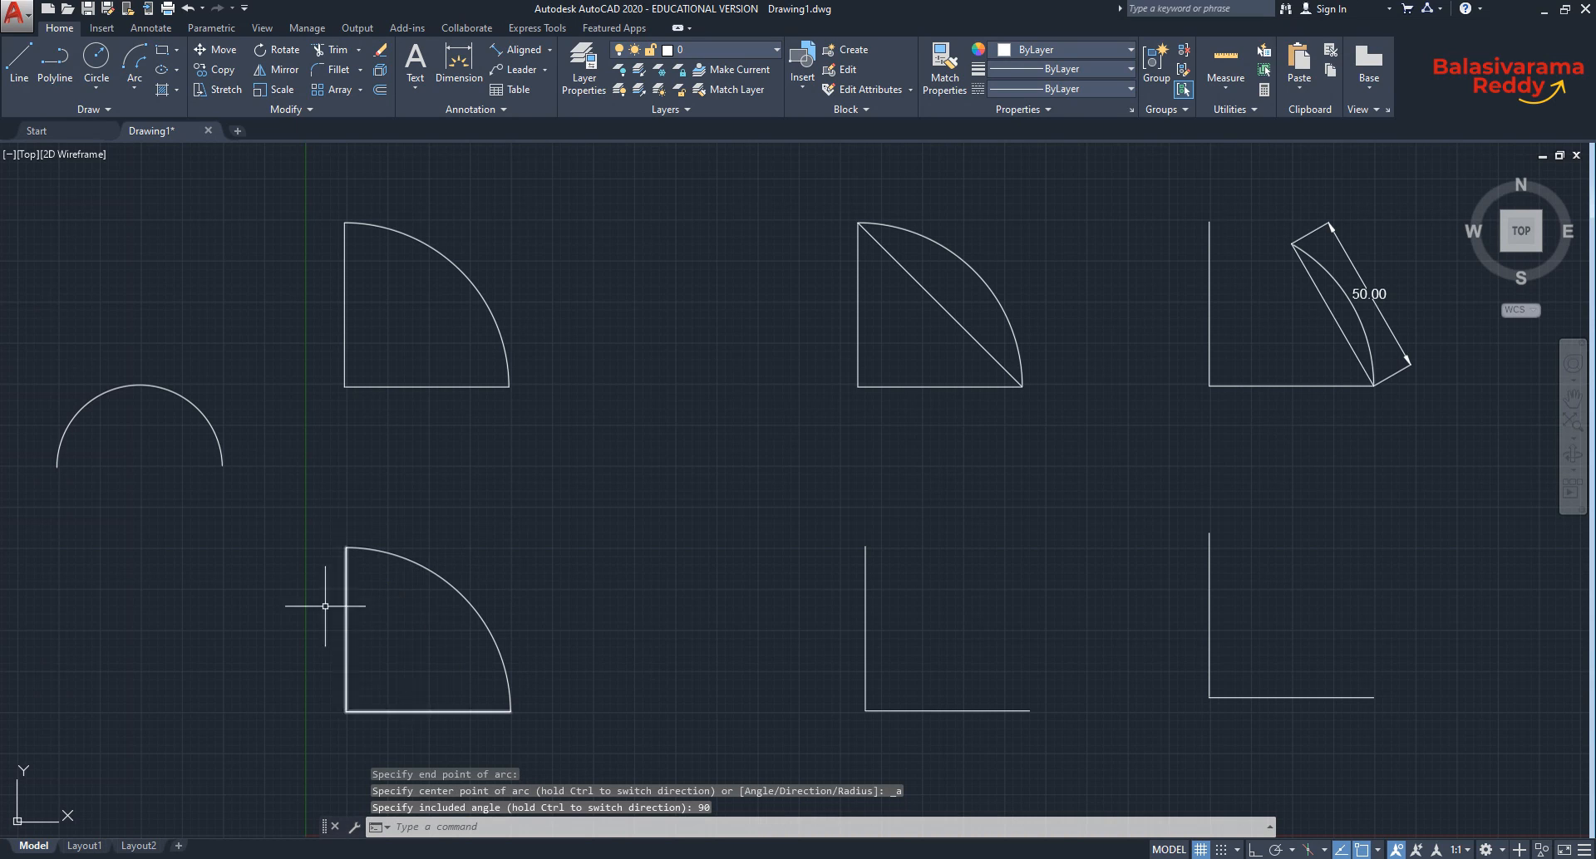
Draw a Start, End, Angle arc on the lower-middle L-shape, from the horizontal line's free end to the vertical line's top, with a 50° included angle.
left_click(136, 86)
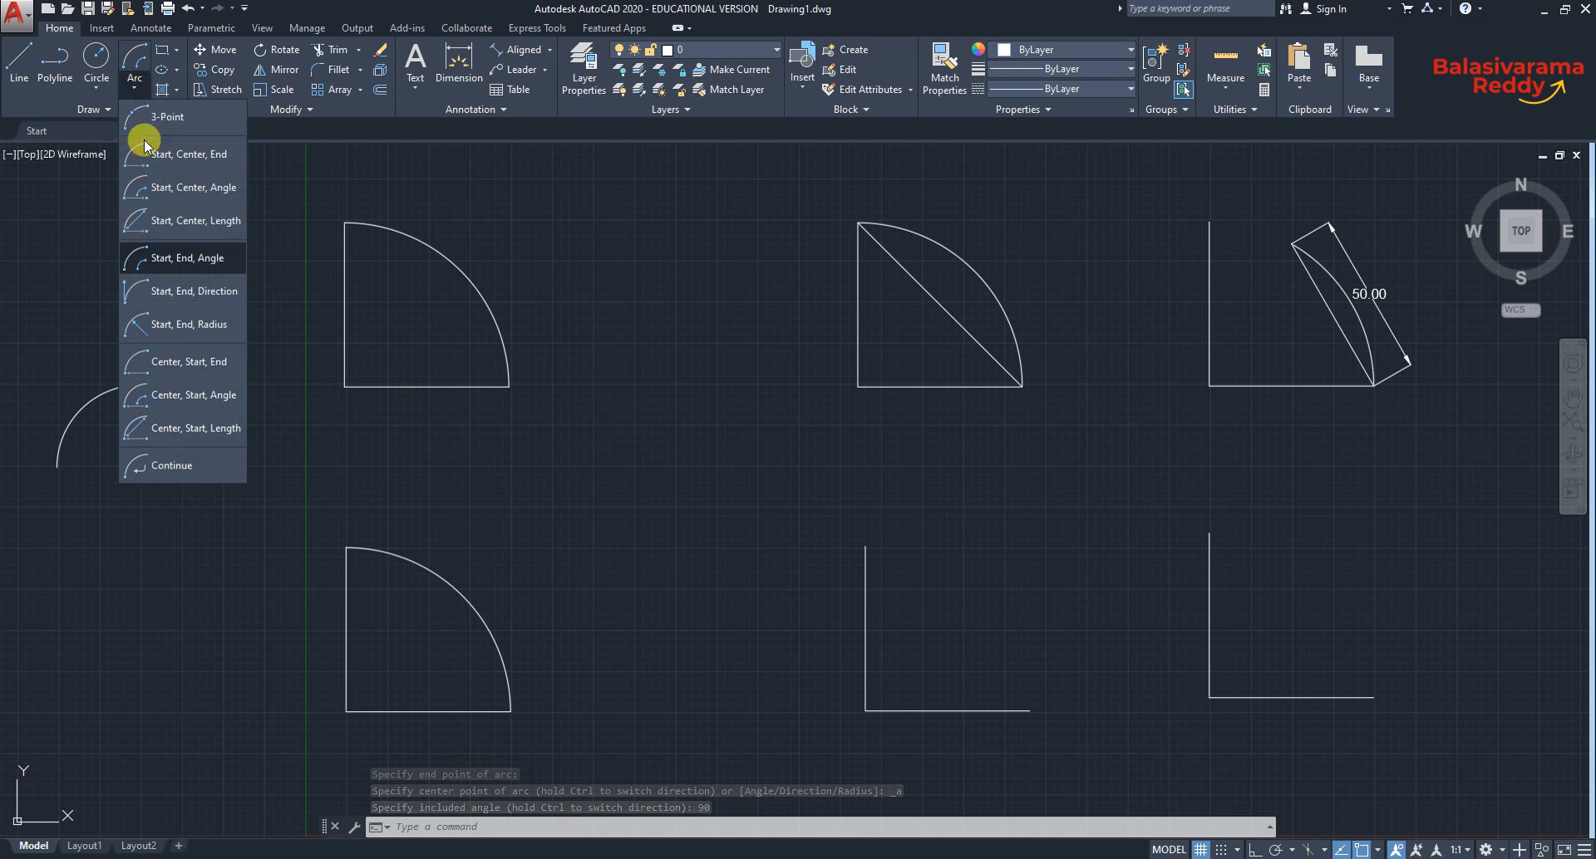
left_click(185, 366)
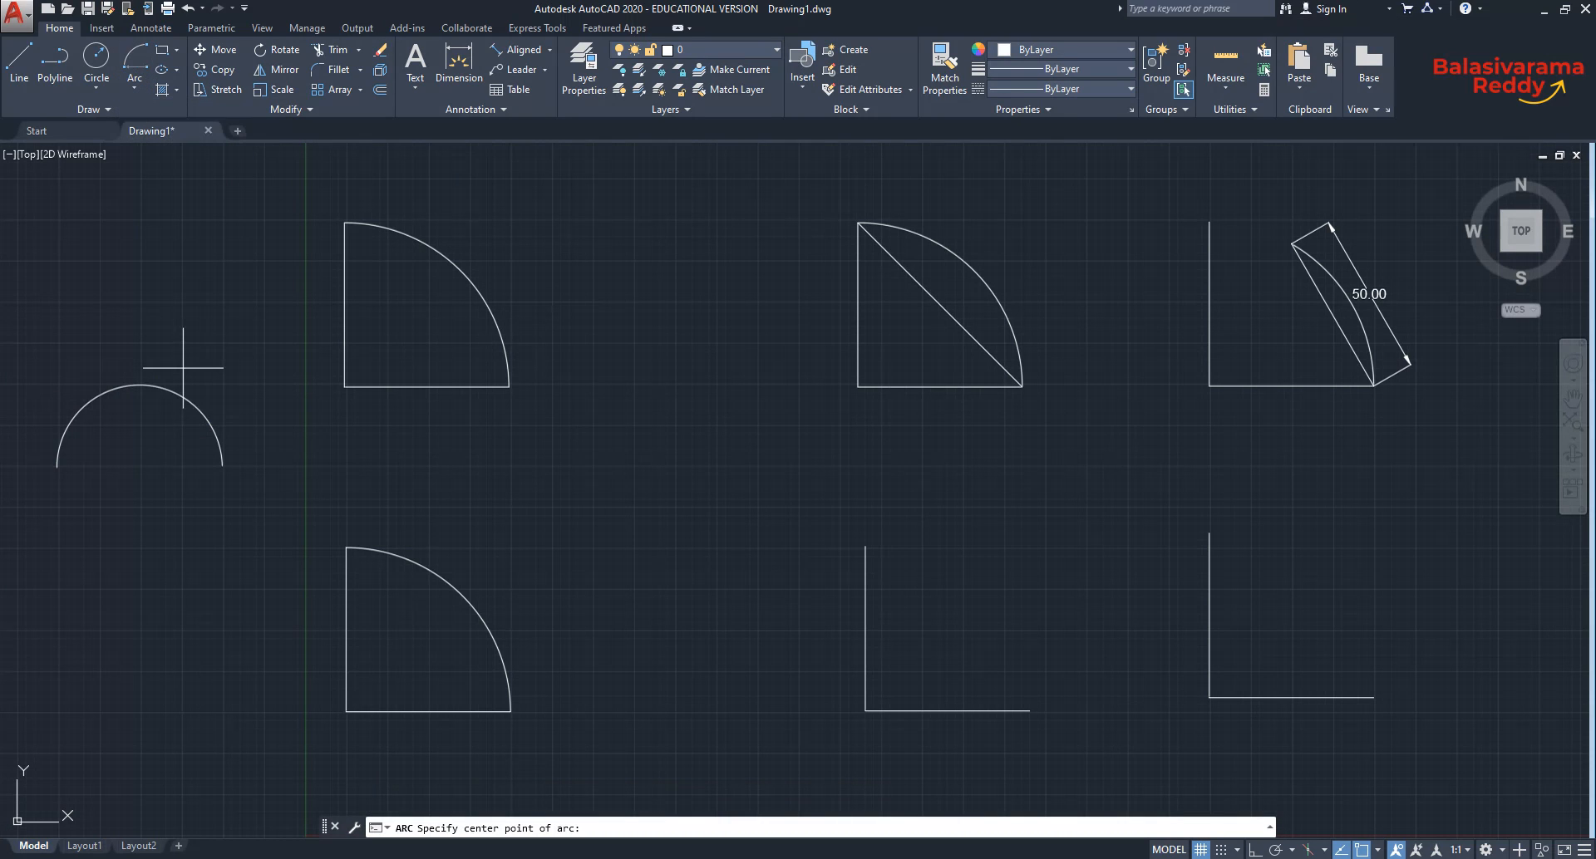
left_click(133, 86)
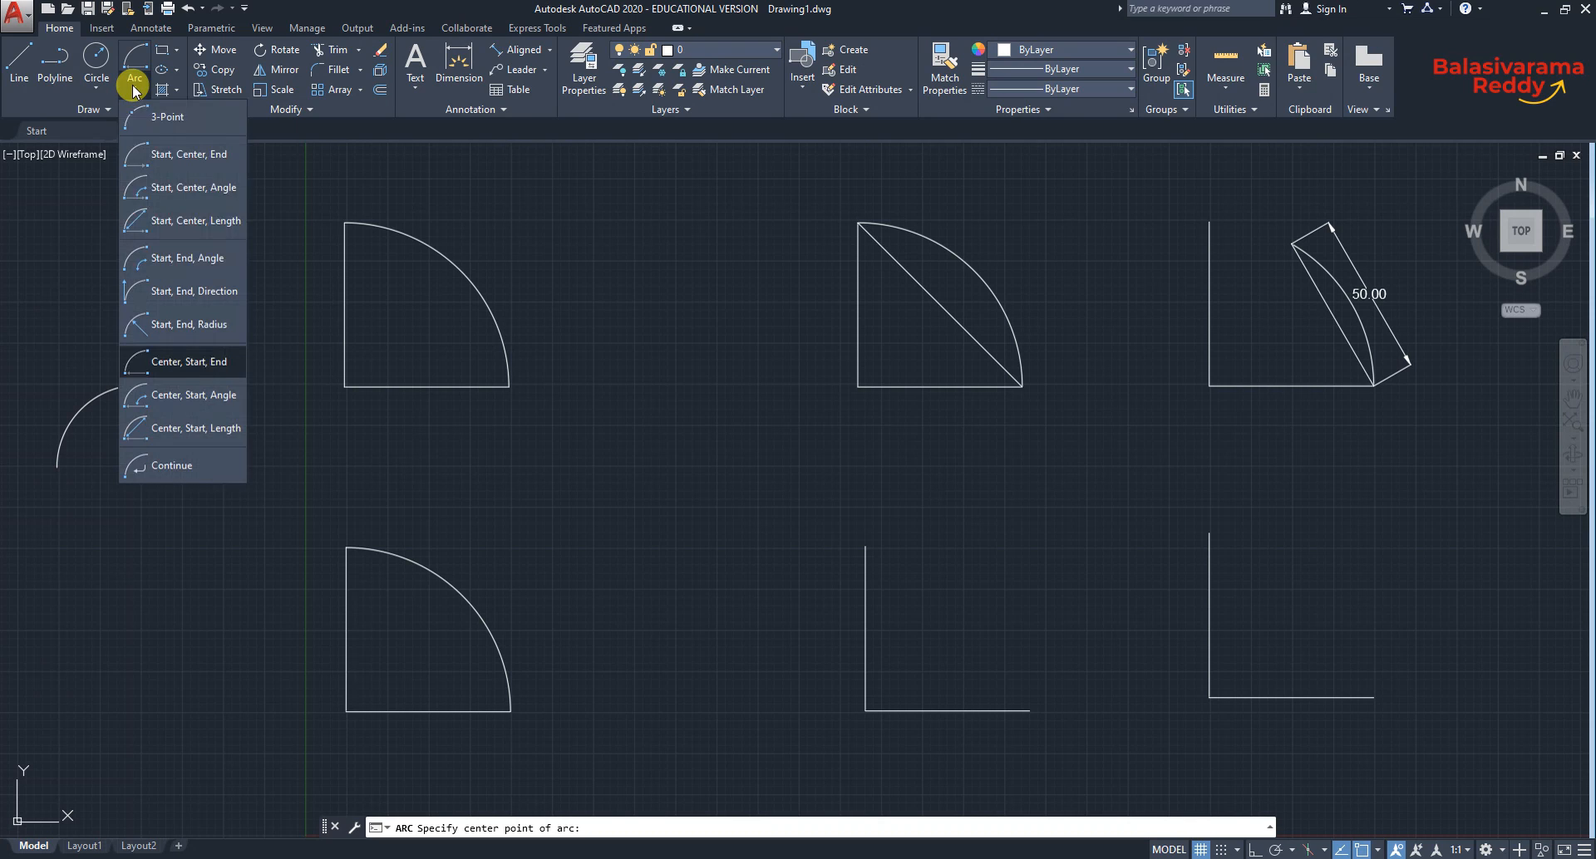
left_click(173, 257)
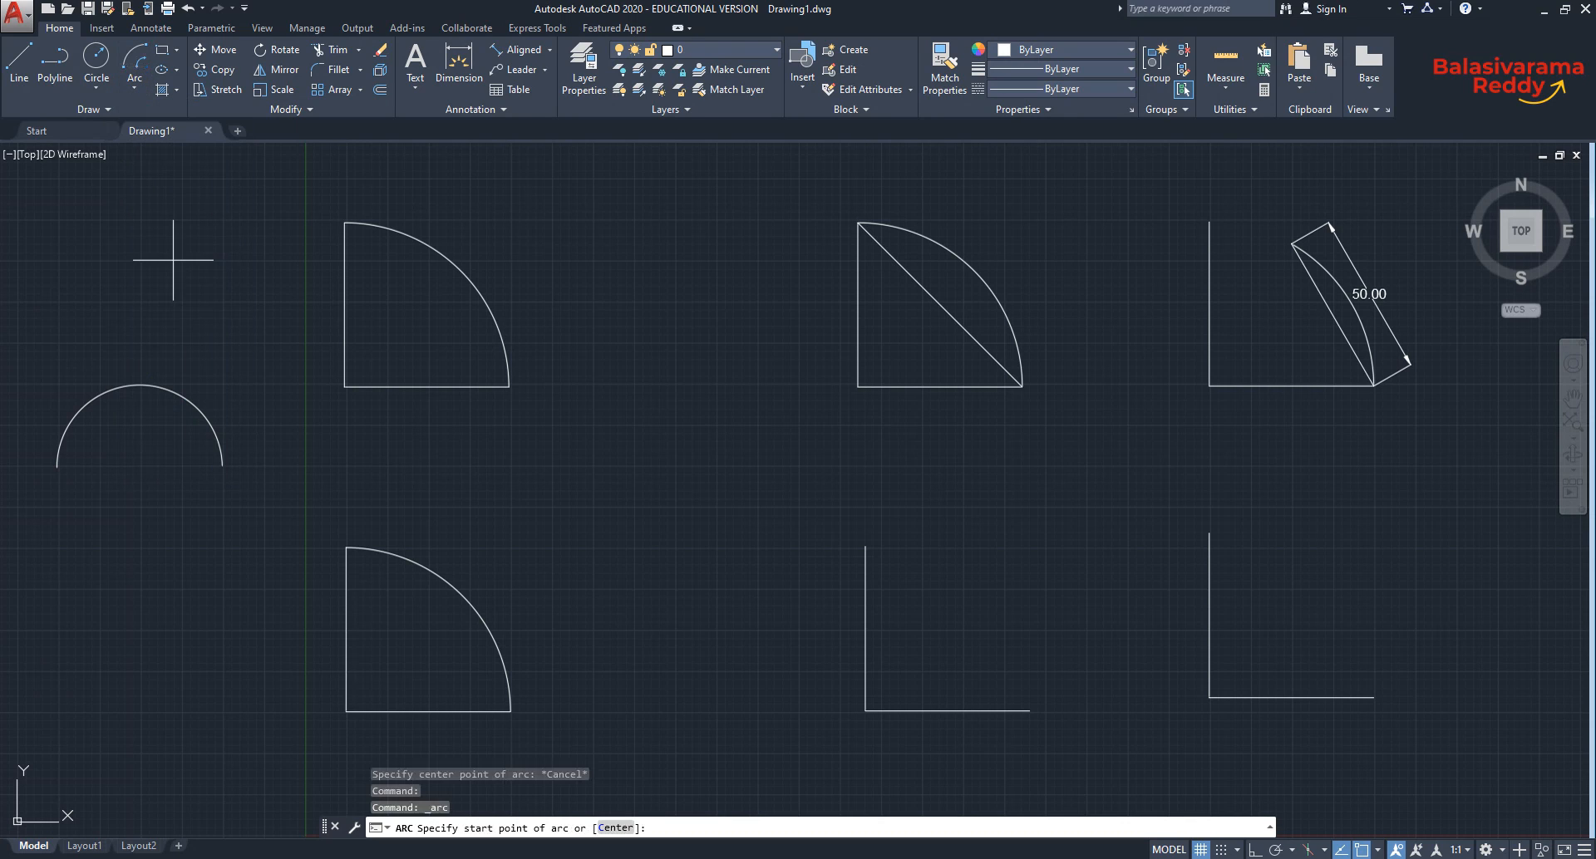
left_click(1030, 711)
left_click(865, 546)
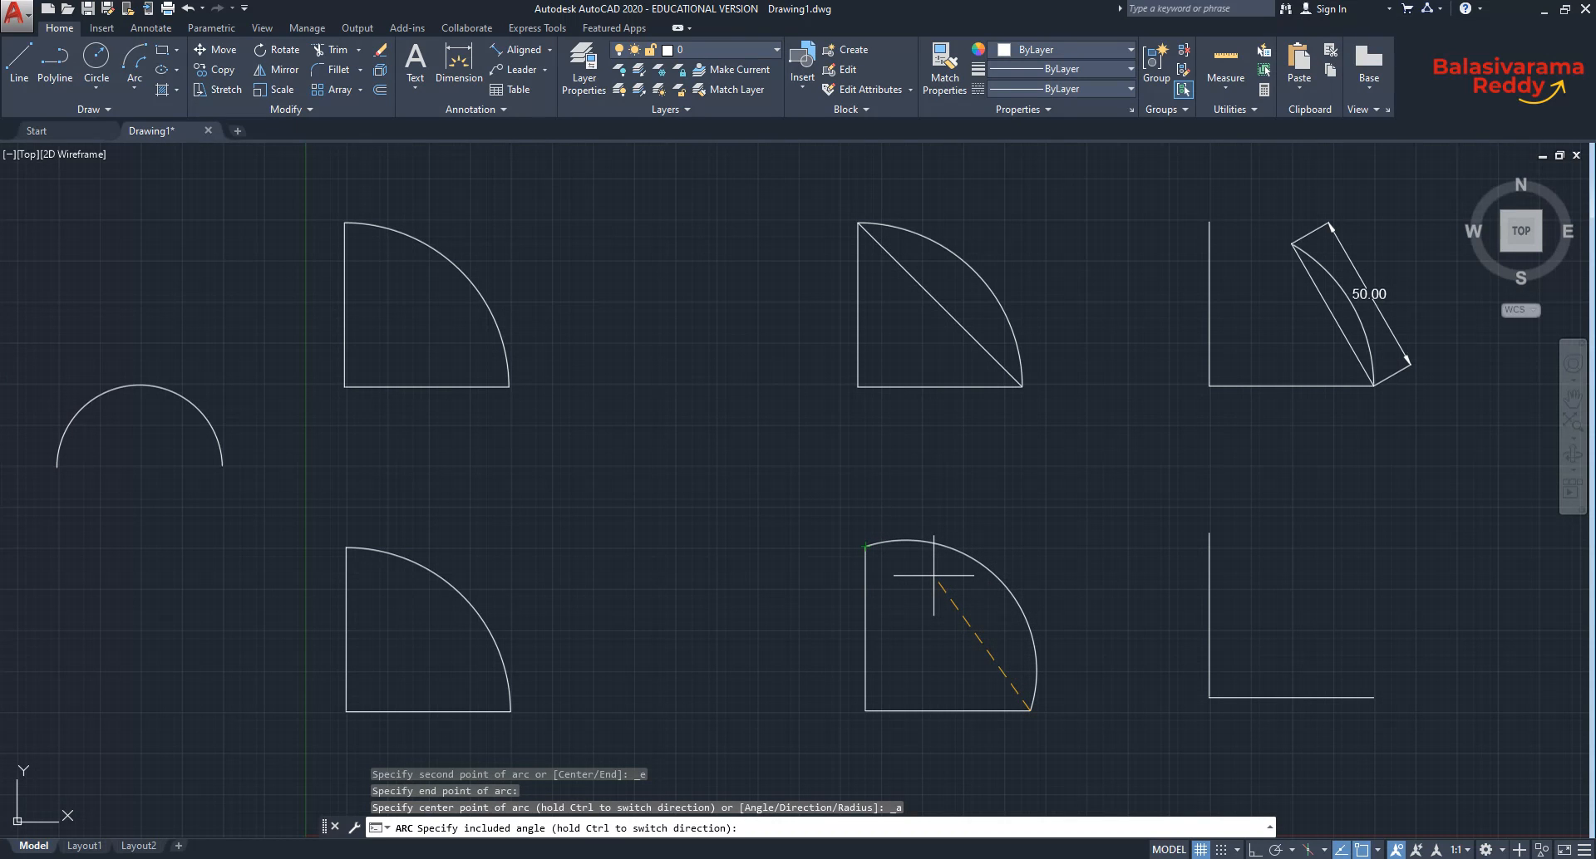
key("Return")
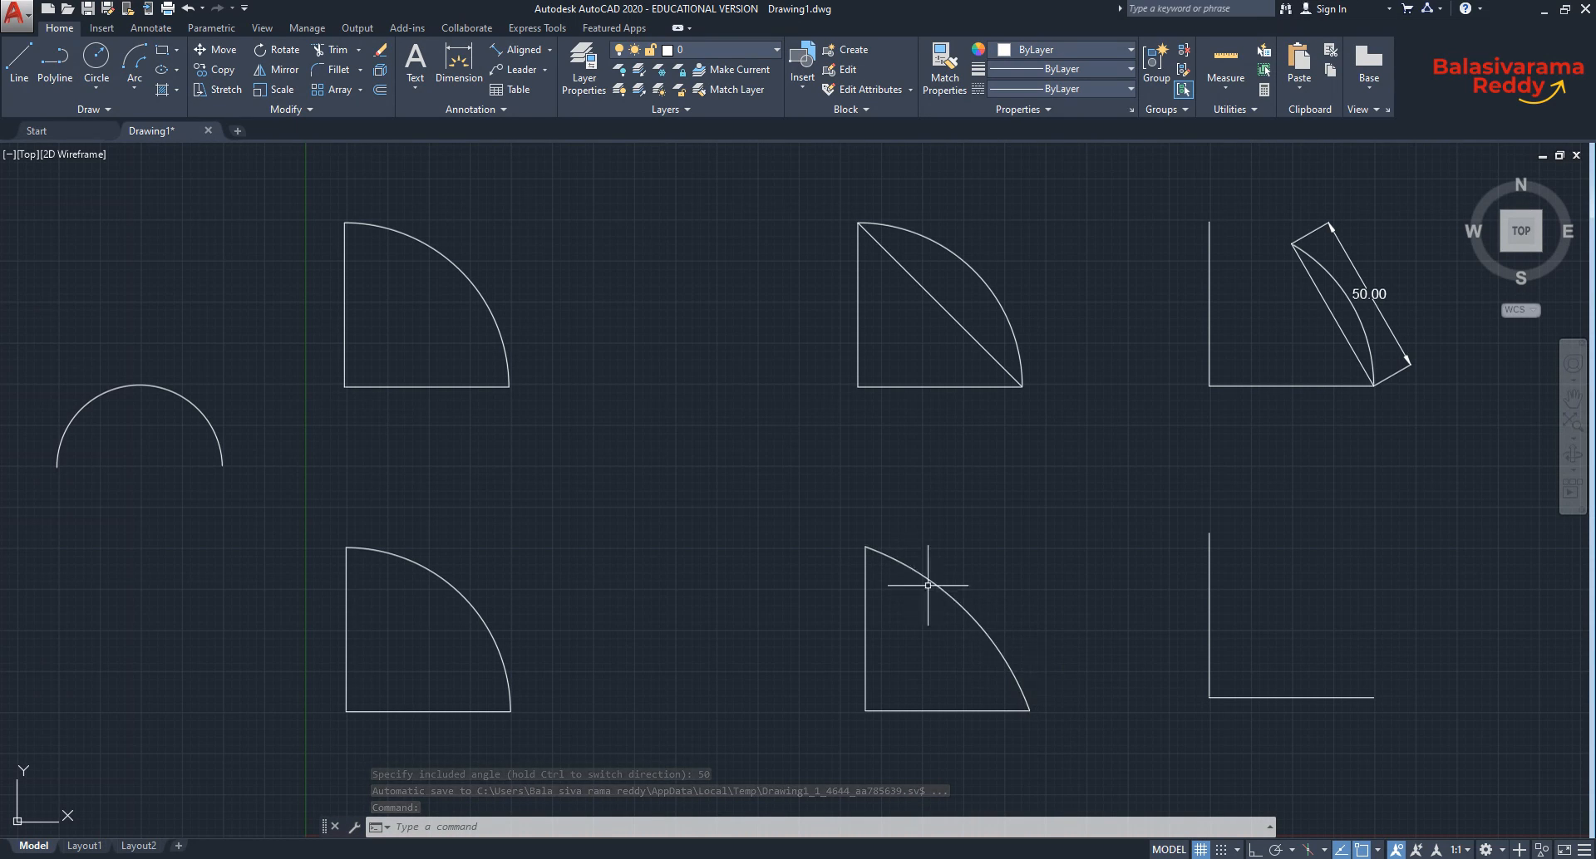
left_click(133, 84)
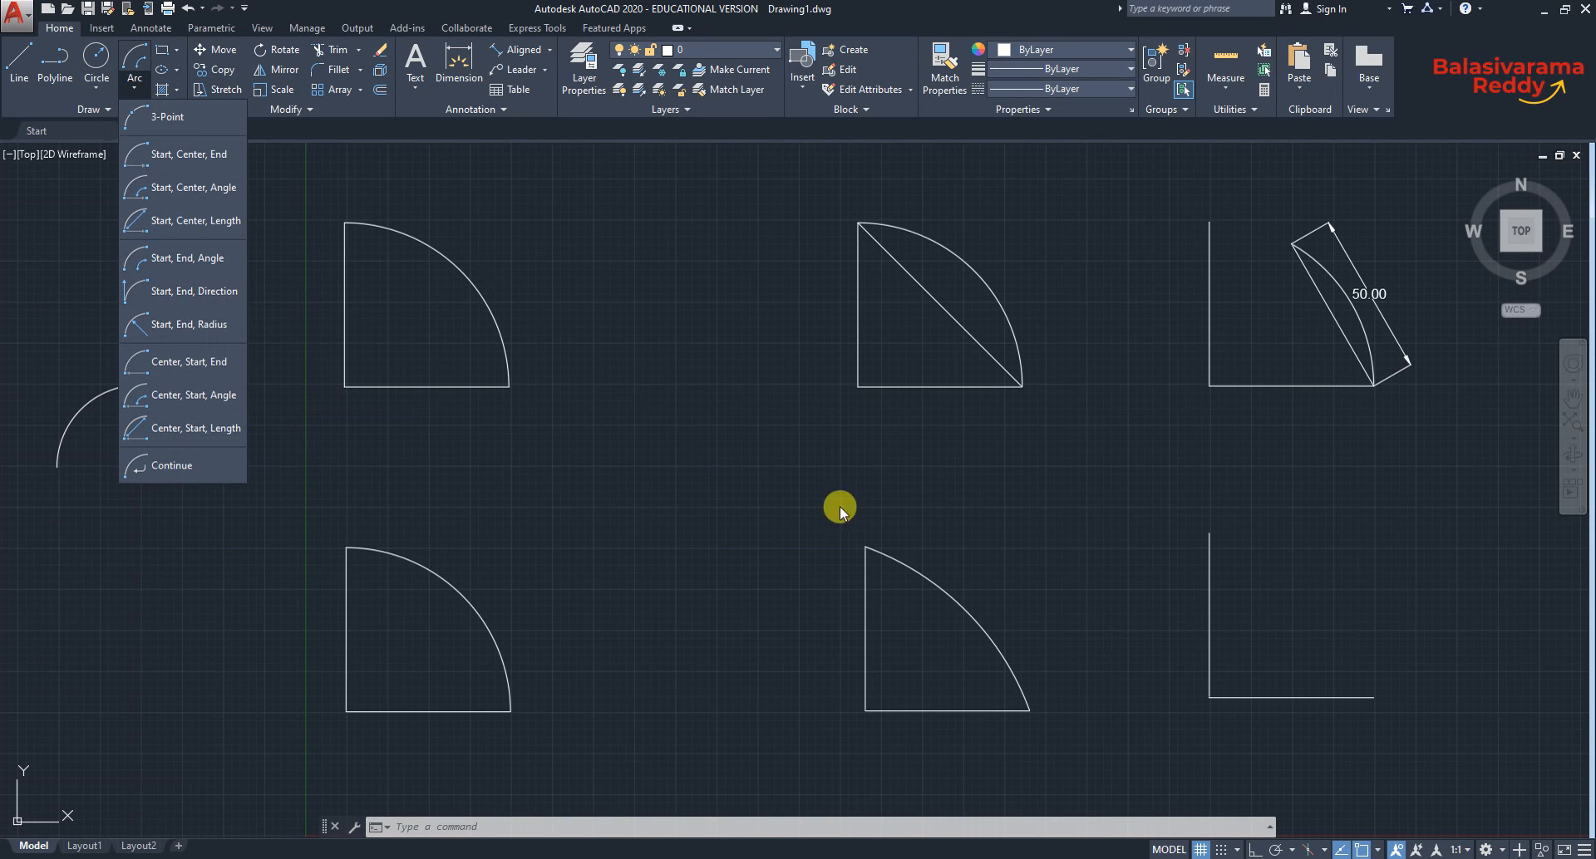
left_click(192, 292)
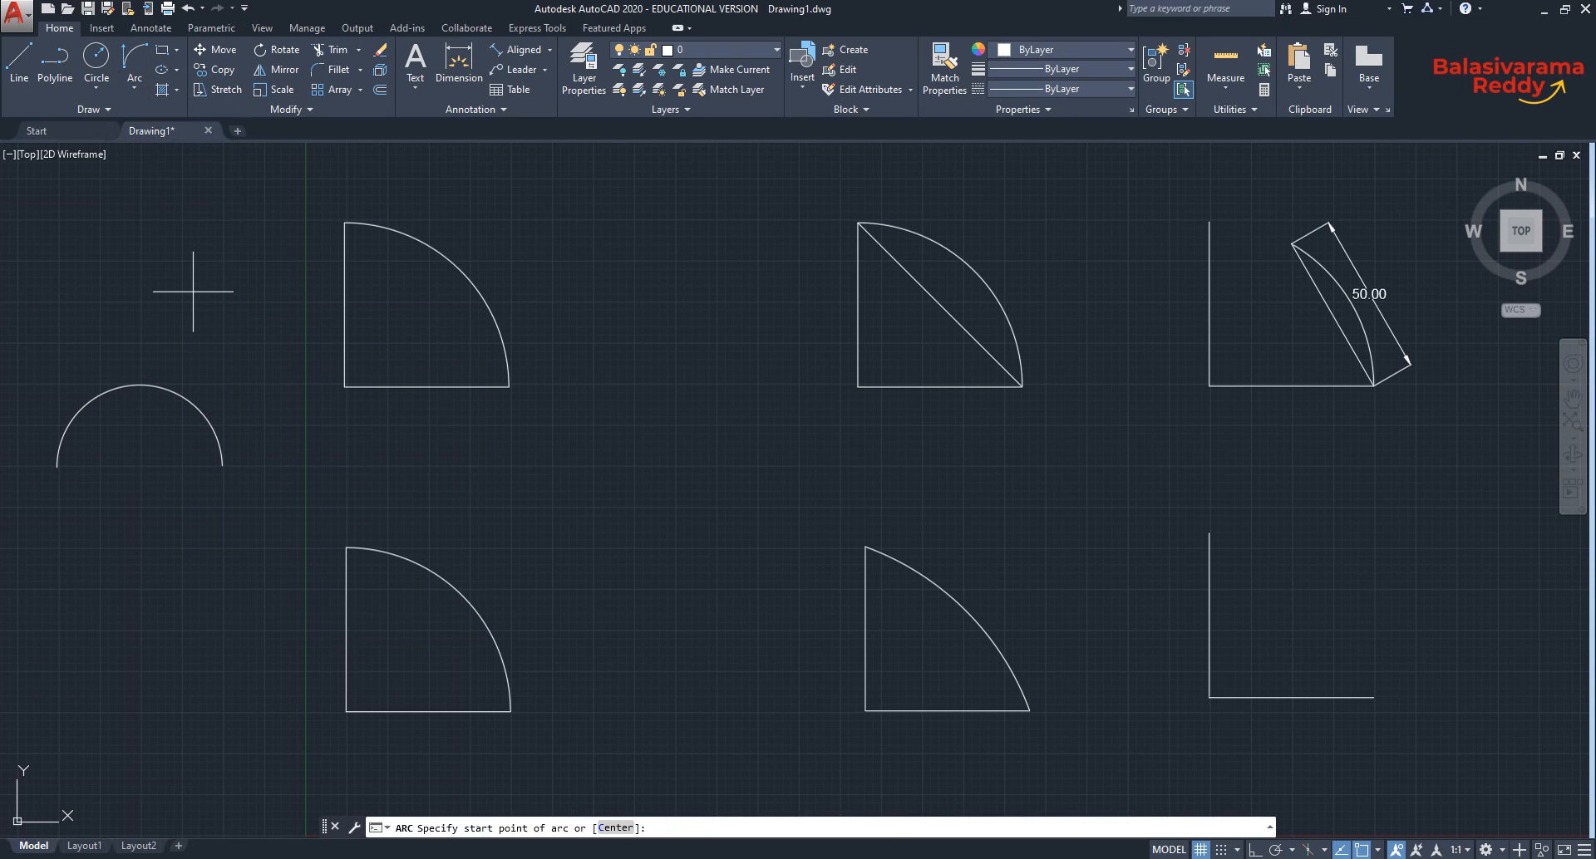
key("ctrl+z")
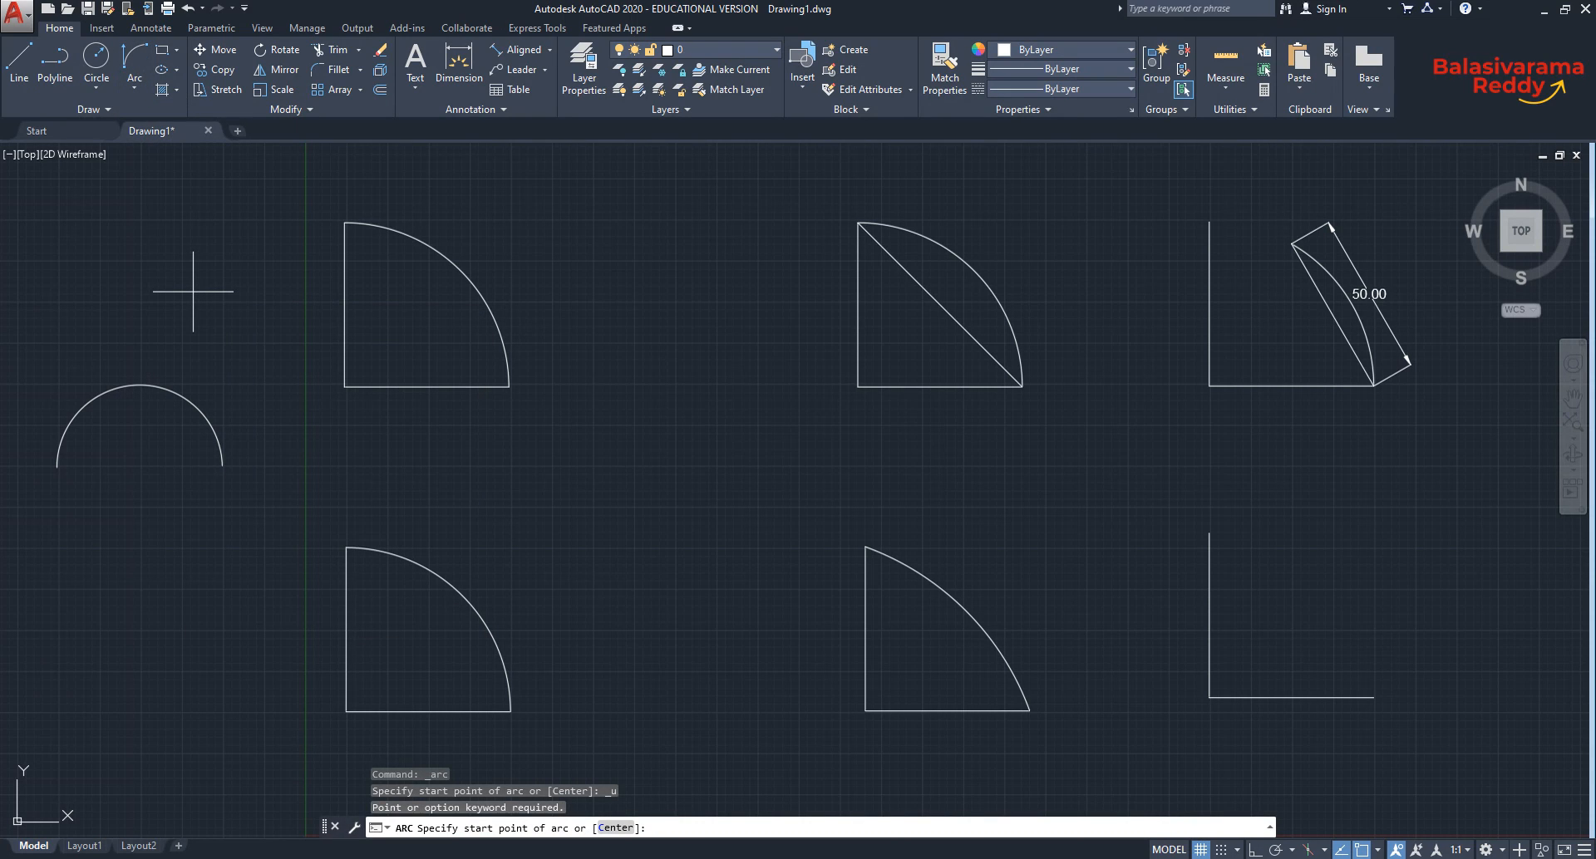
key("ctrl+z")
key("Escape")
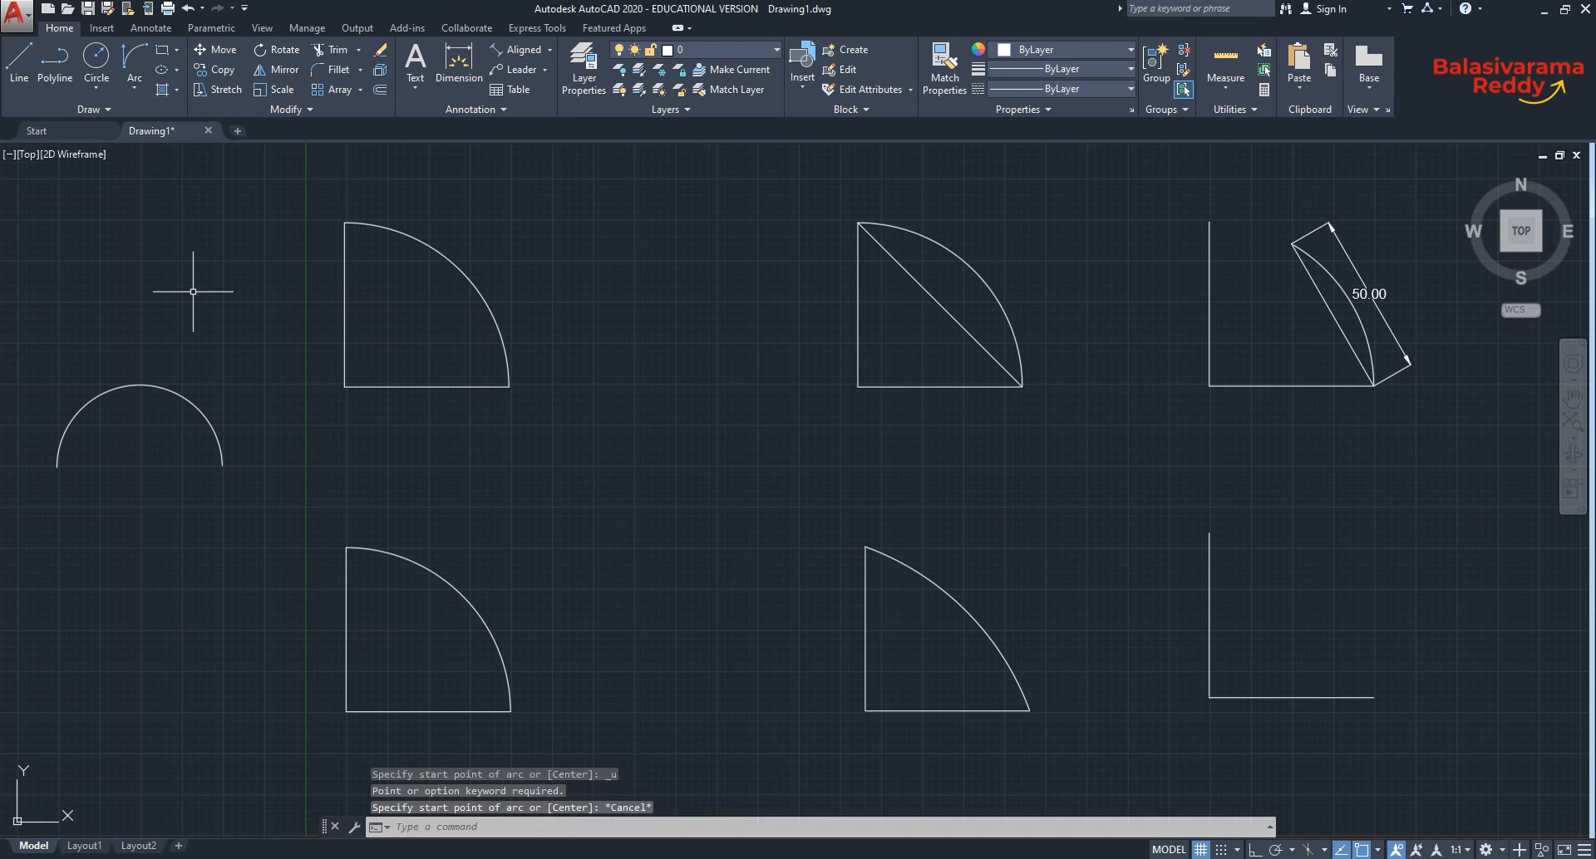
Undo the 50° arc drawn on the lower-middle L-shape.
key("ctrl+z")
key("ctrl+z")
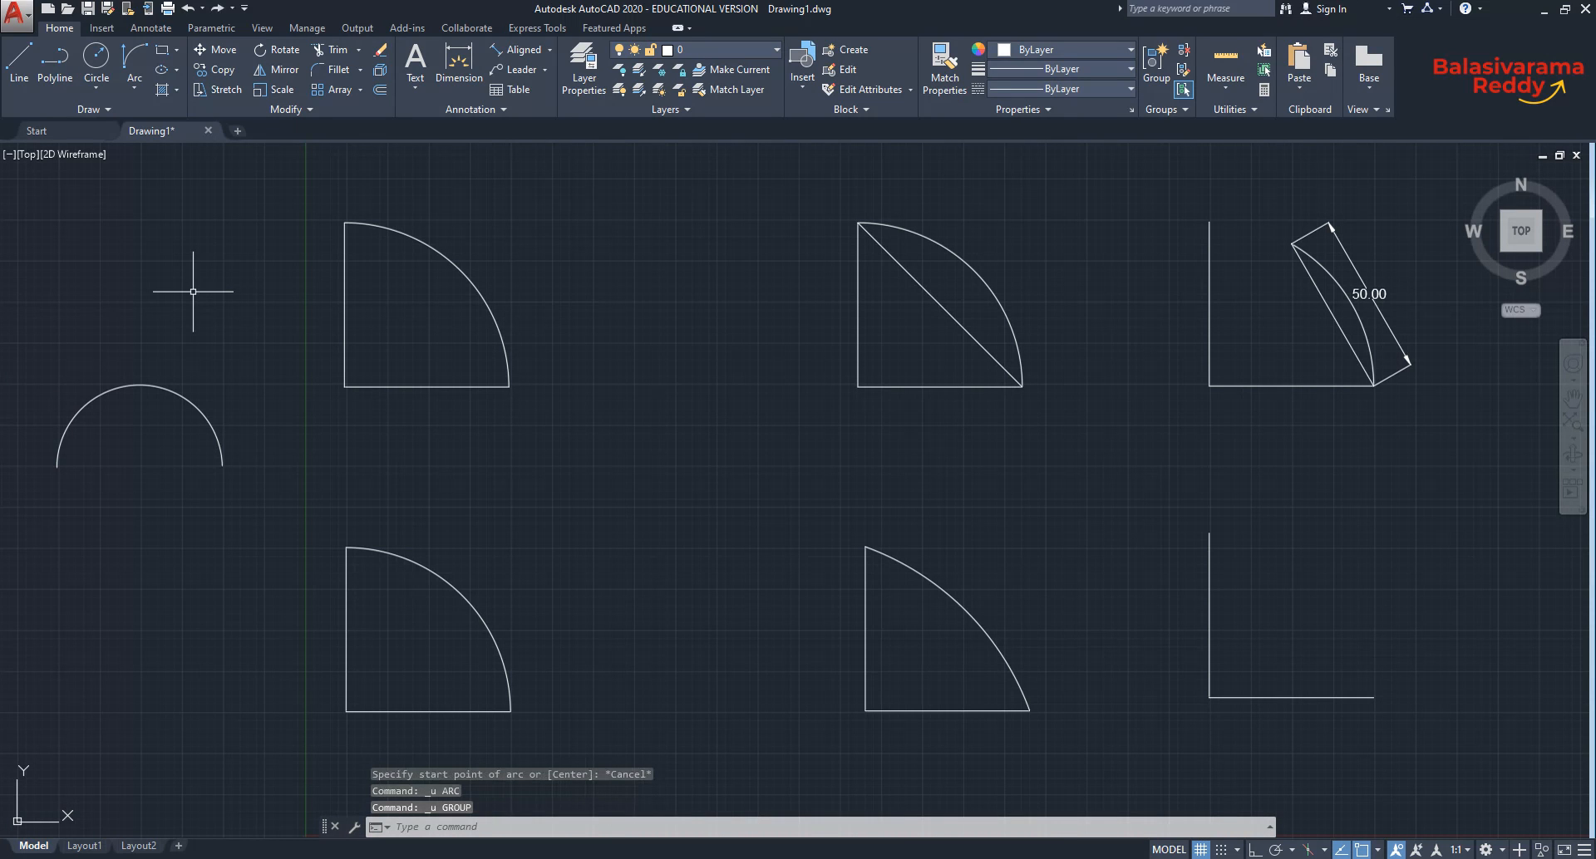
key("ctrl+z")
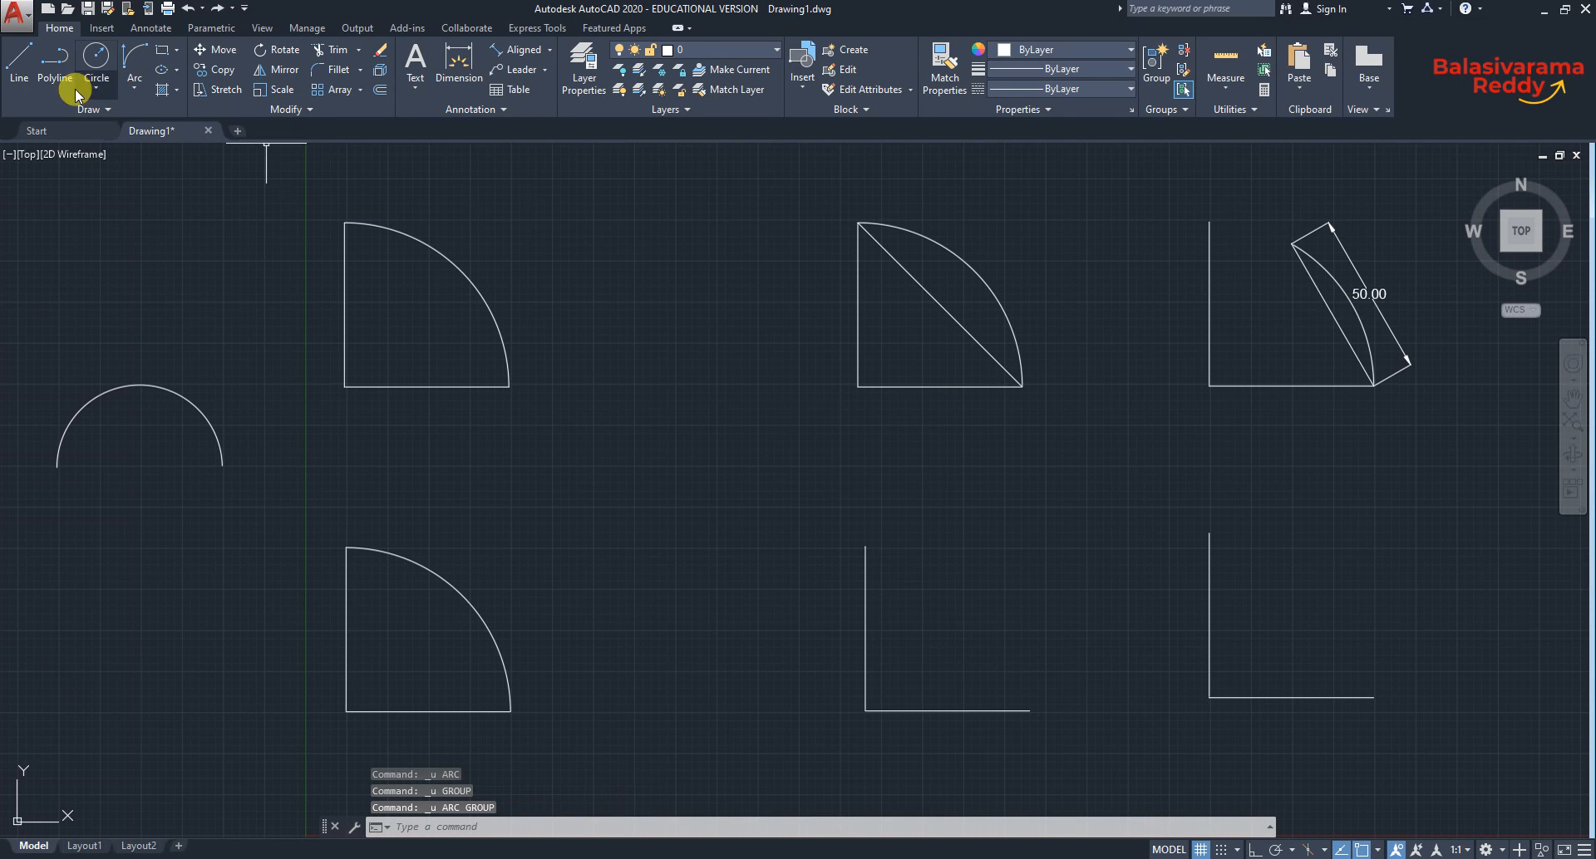
Draw a Start, End, Direction arc on the lower-middle L-shape, from the horizontal line's free end to the vertical line's top, with tangent direction 90°.
left_click(135, 86)
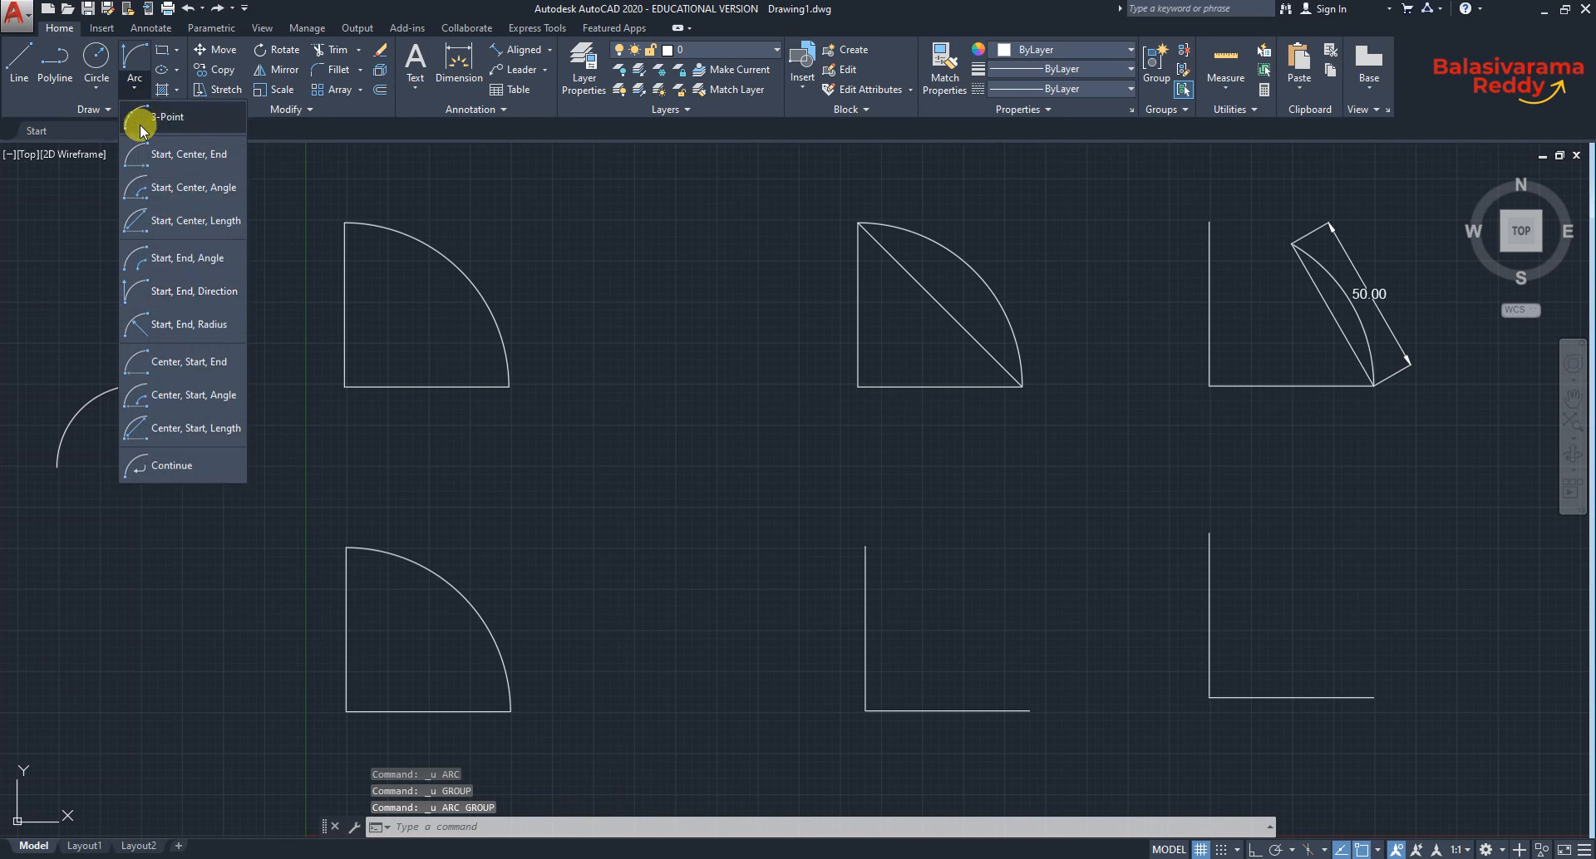
left_click(178, 289)
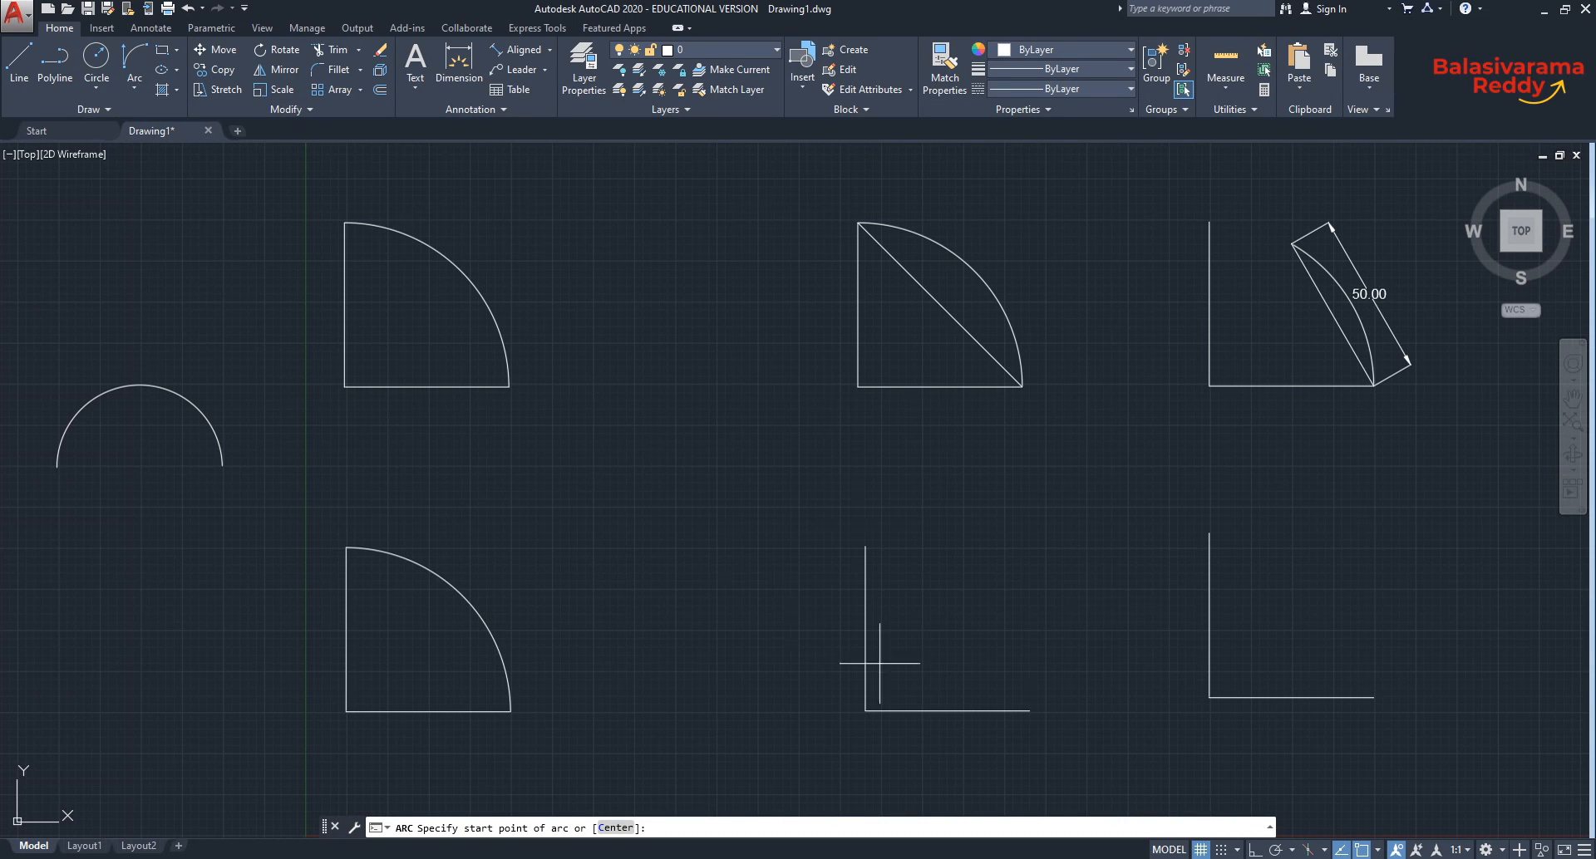
left_click(134, 87)
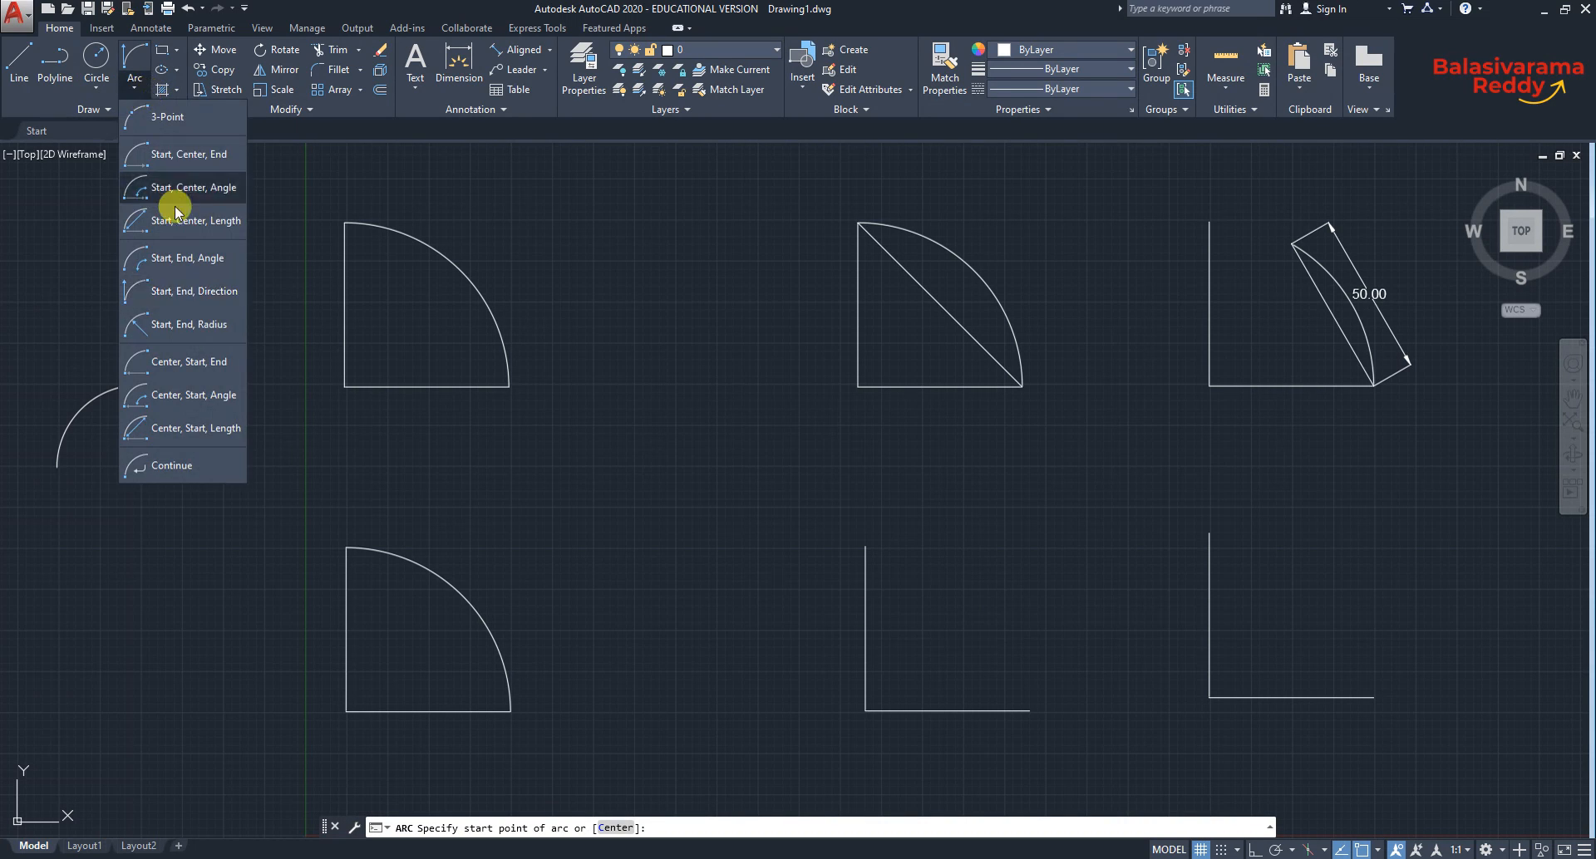
left_click(199, 298)
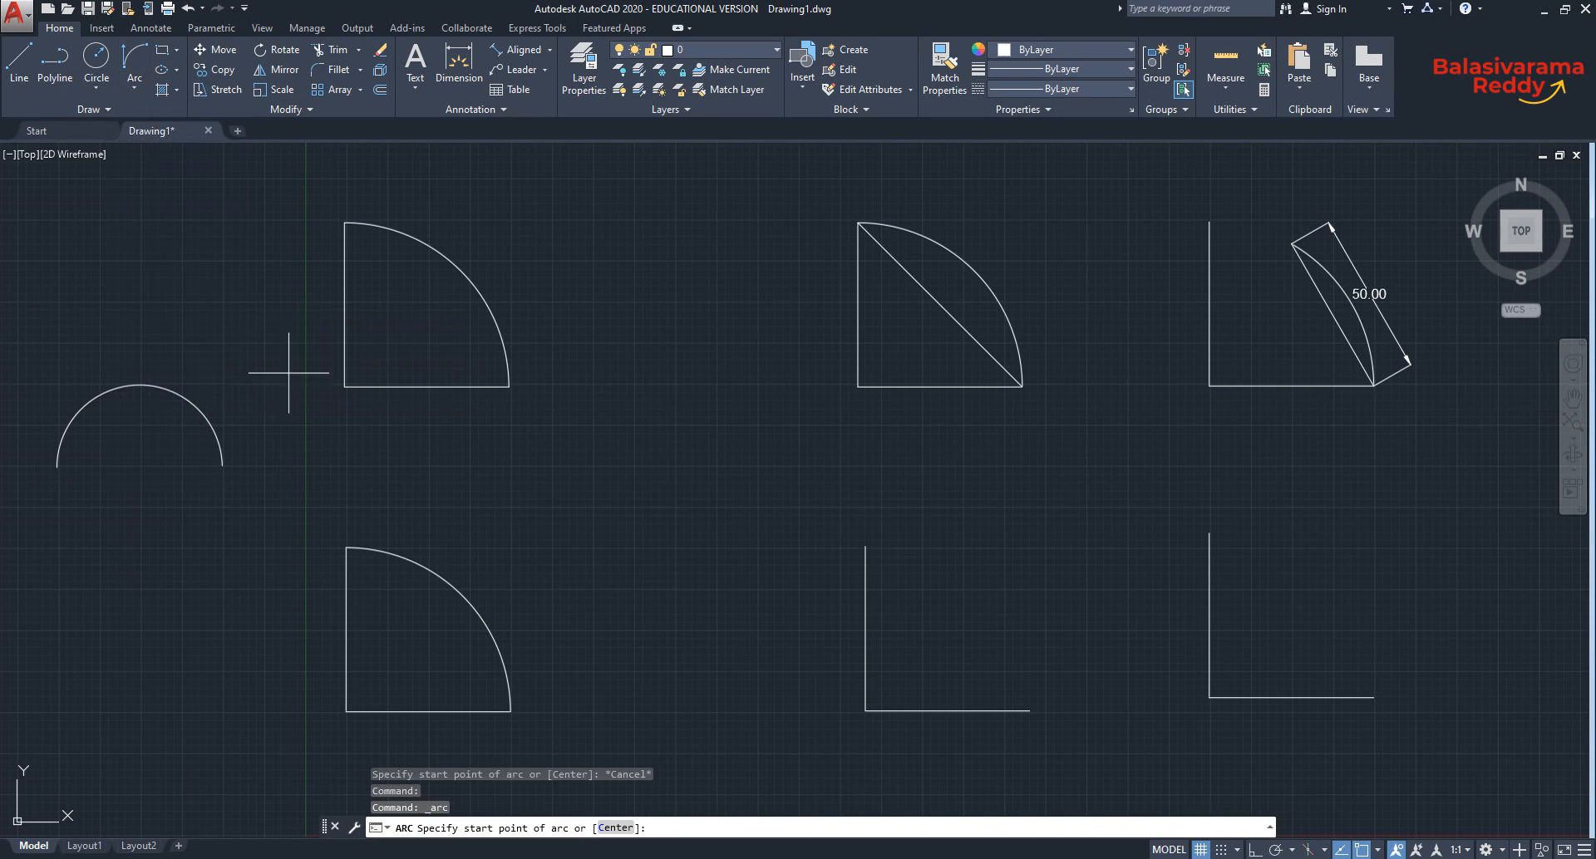
left_click(1030, 711)
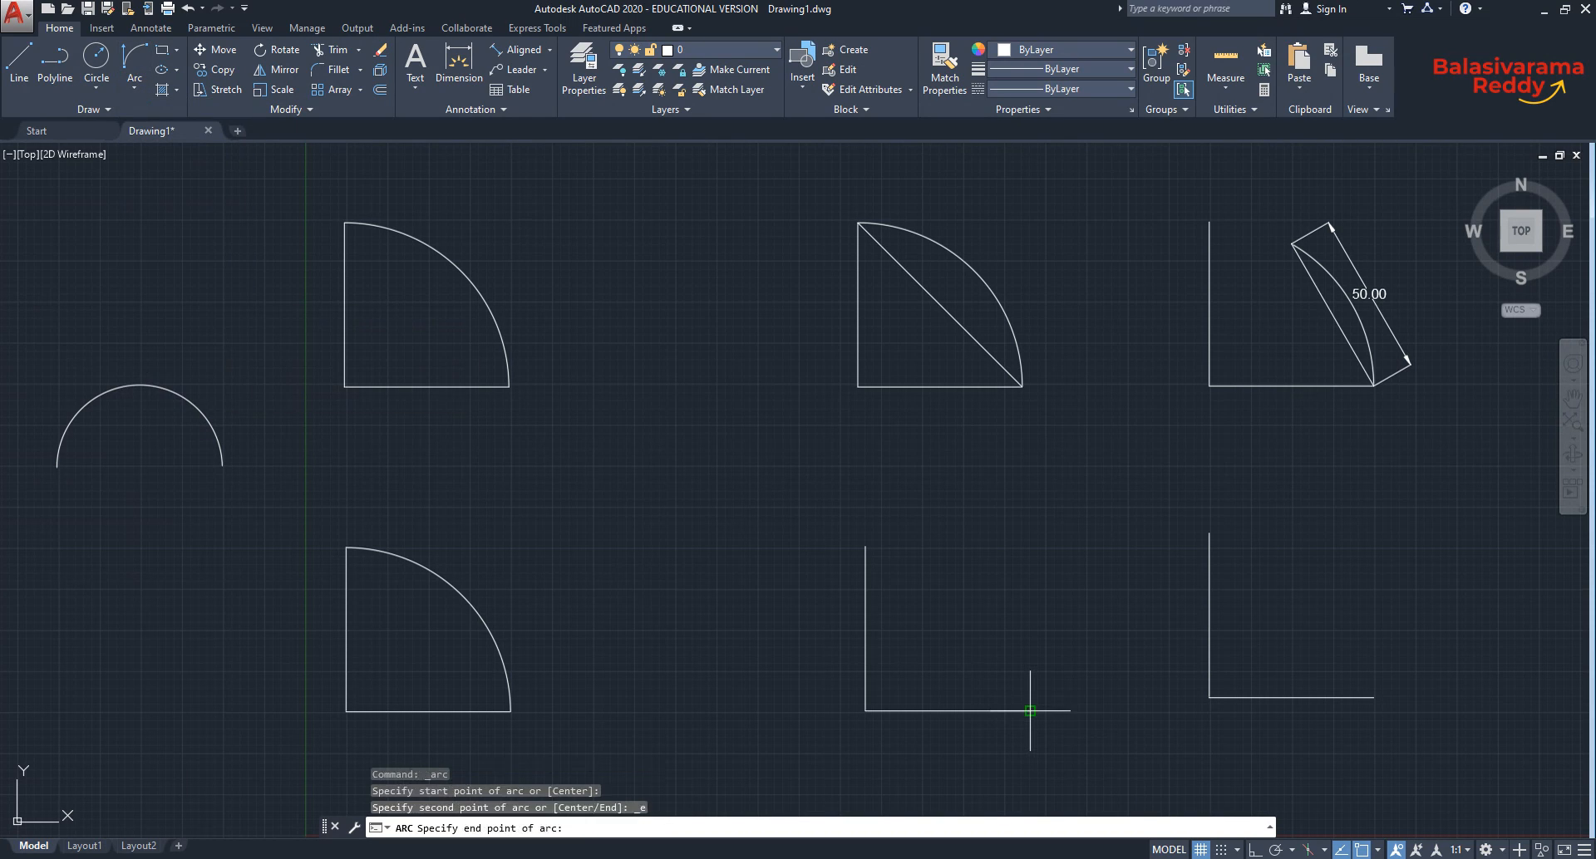
left_click(866, 546)
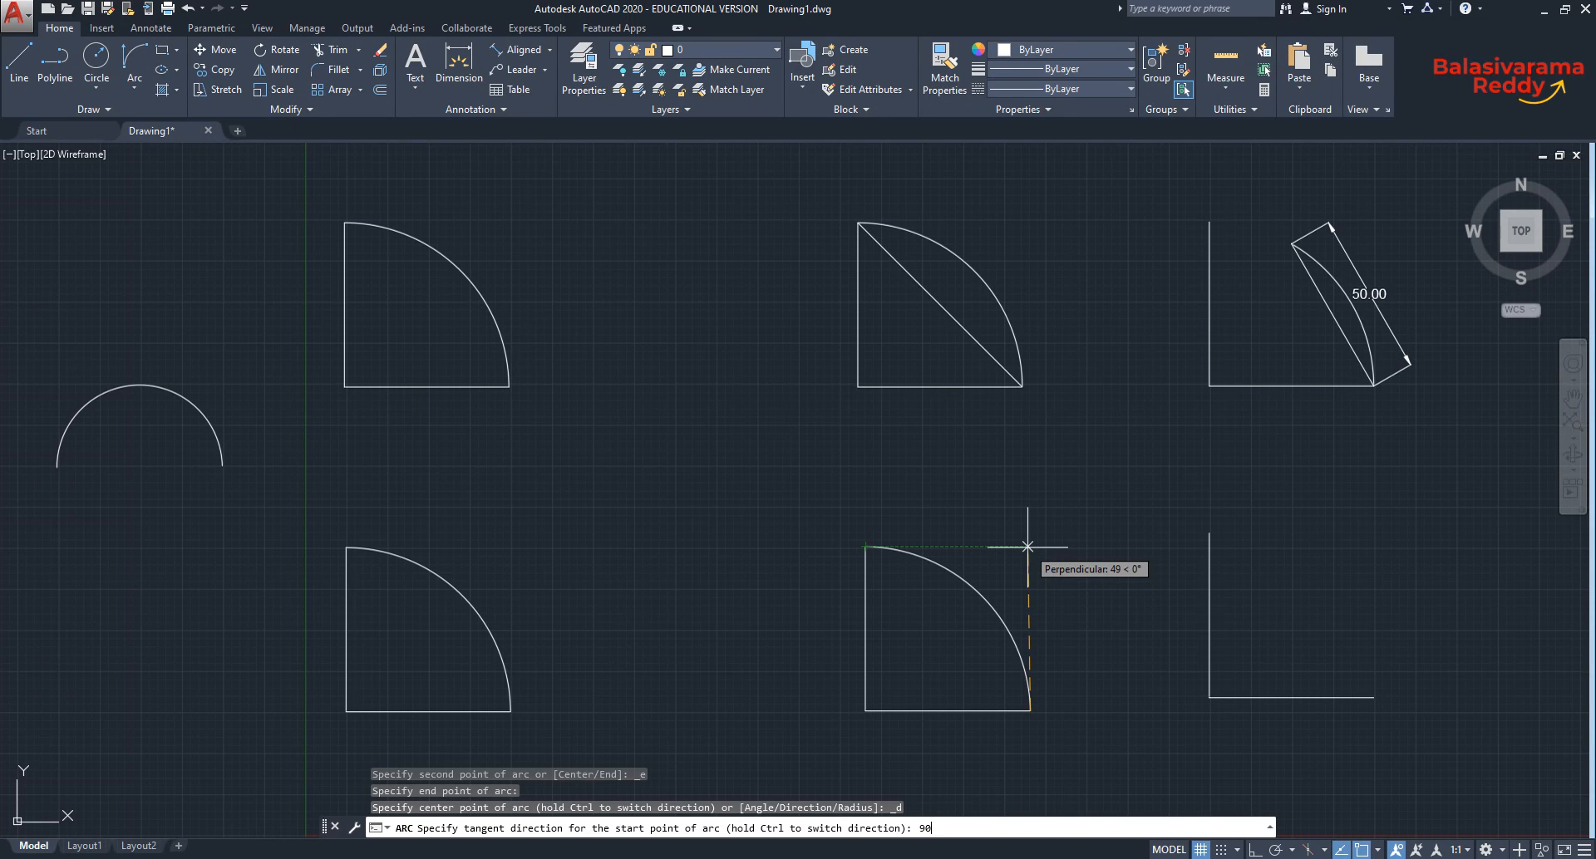
key("Return")
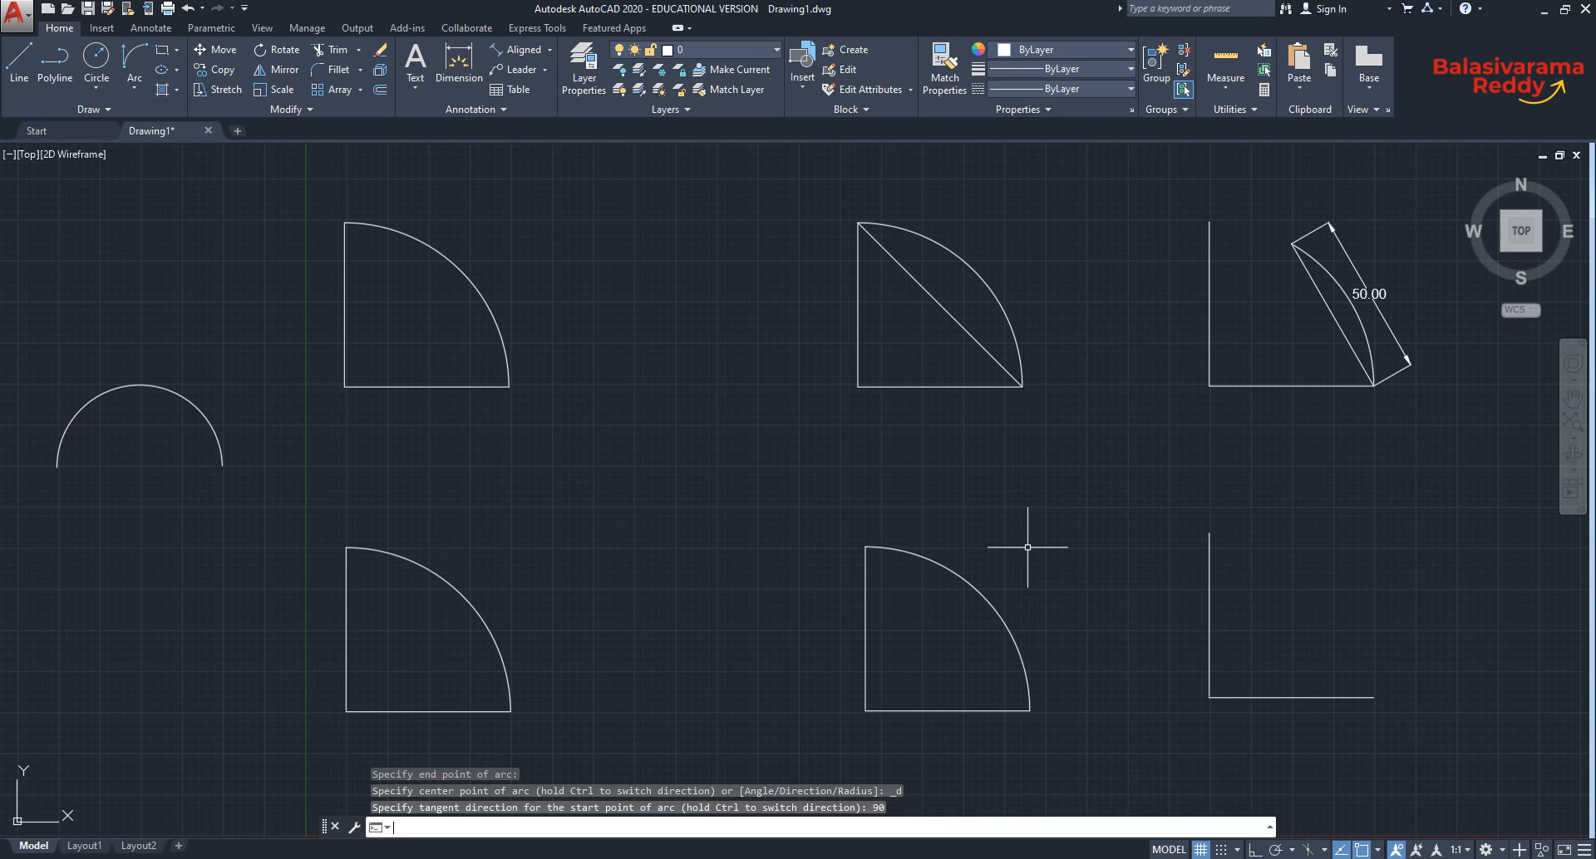
Draw a second Start, End, Direction arc between the same two endpoints of the lower-middle L-shape, with tangent direction 50°.
left_click(134, 83)
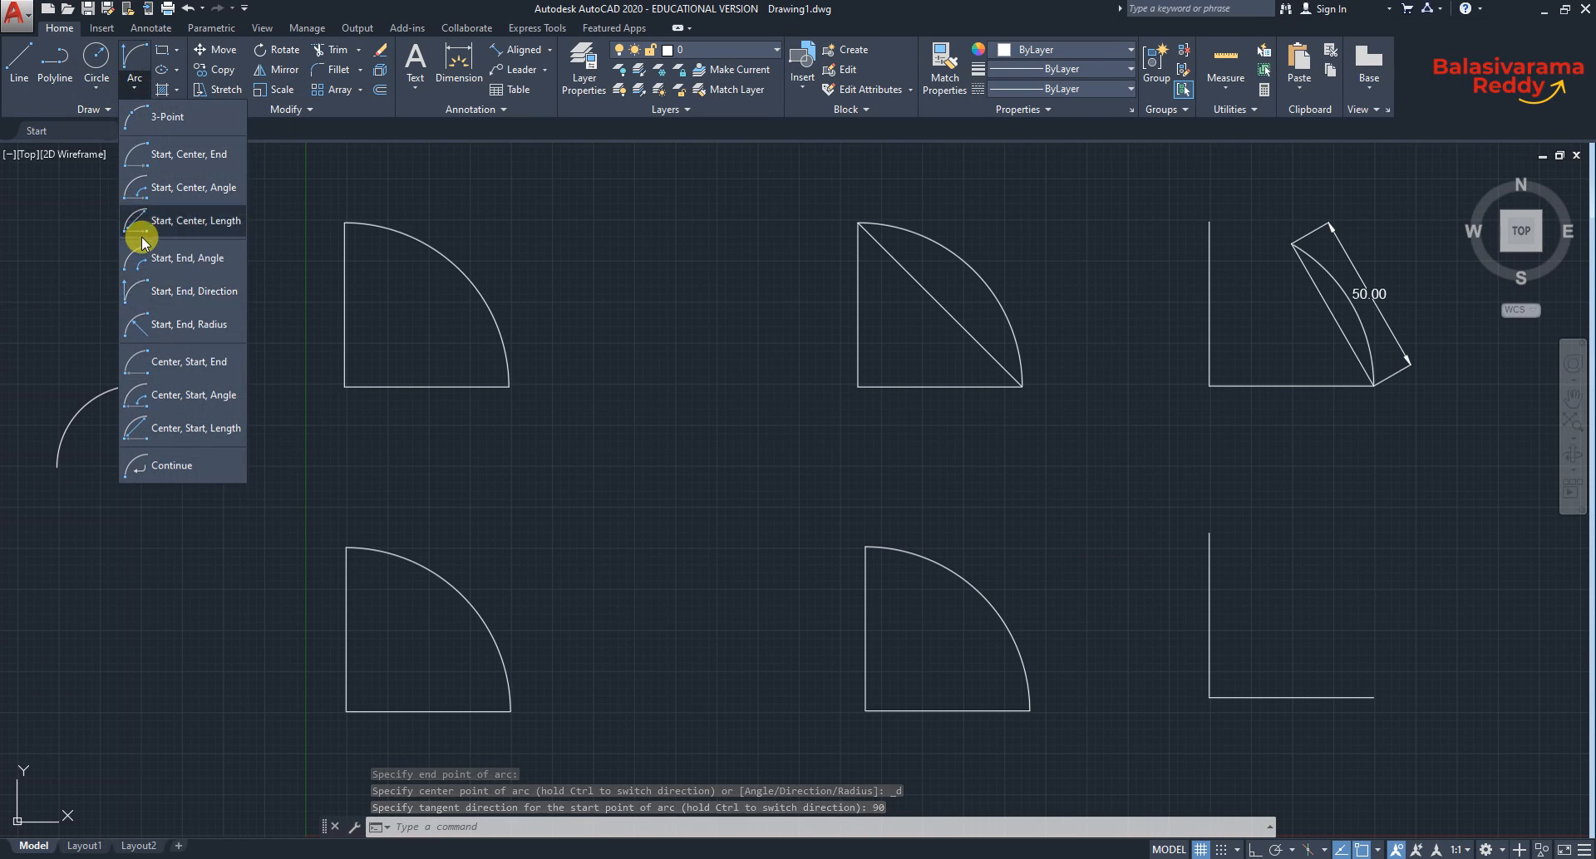
left_click(170, 288)
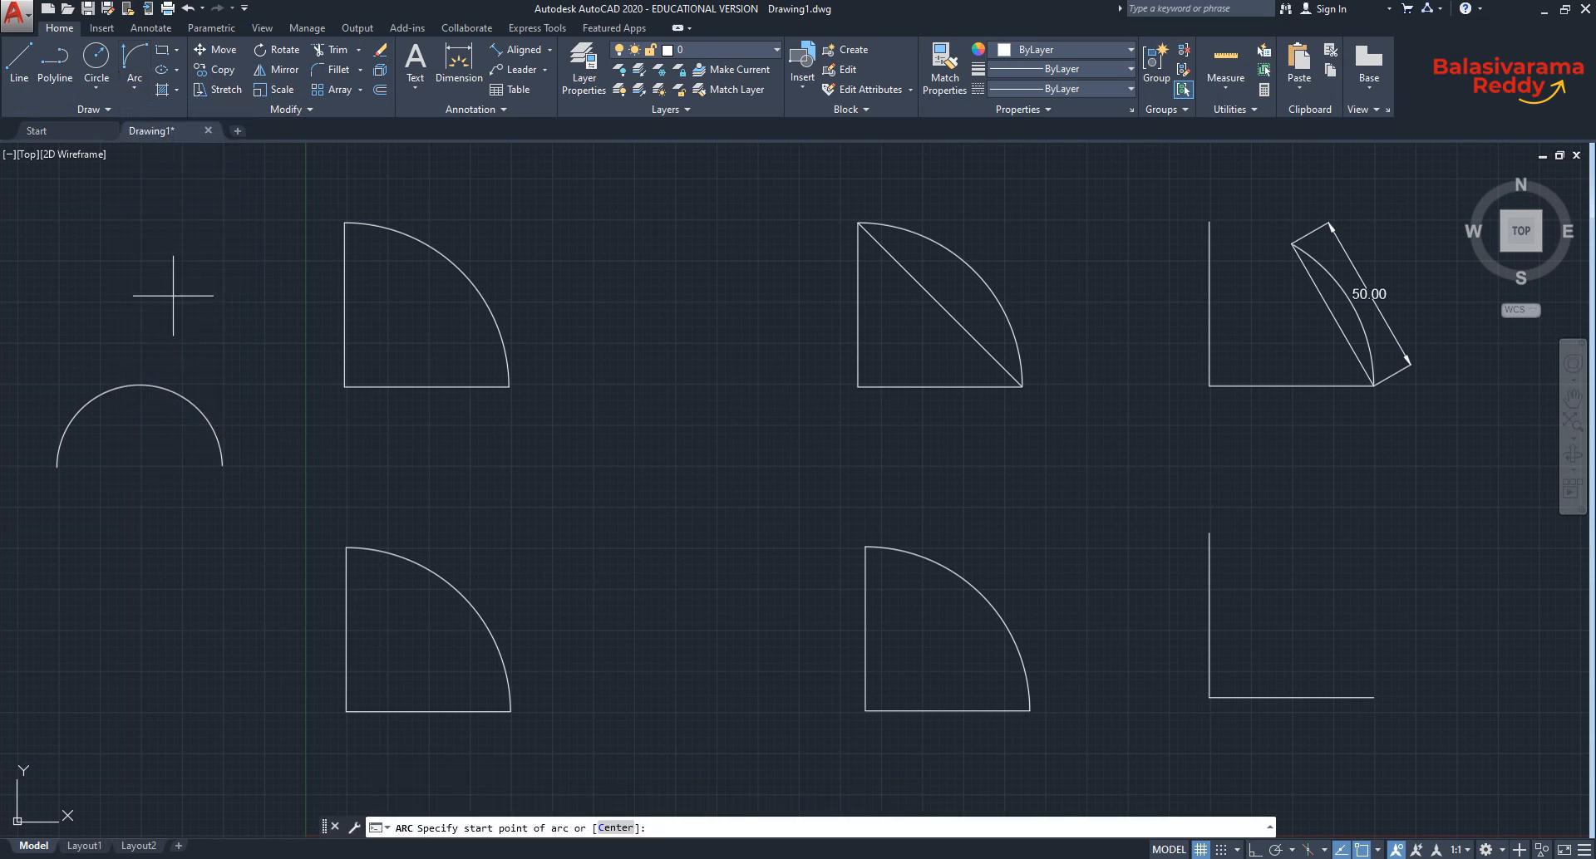
left_click(1030, 710)
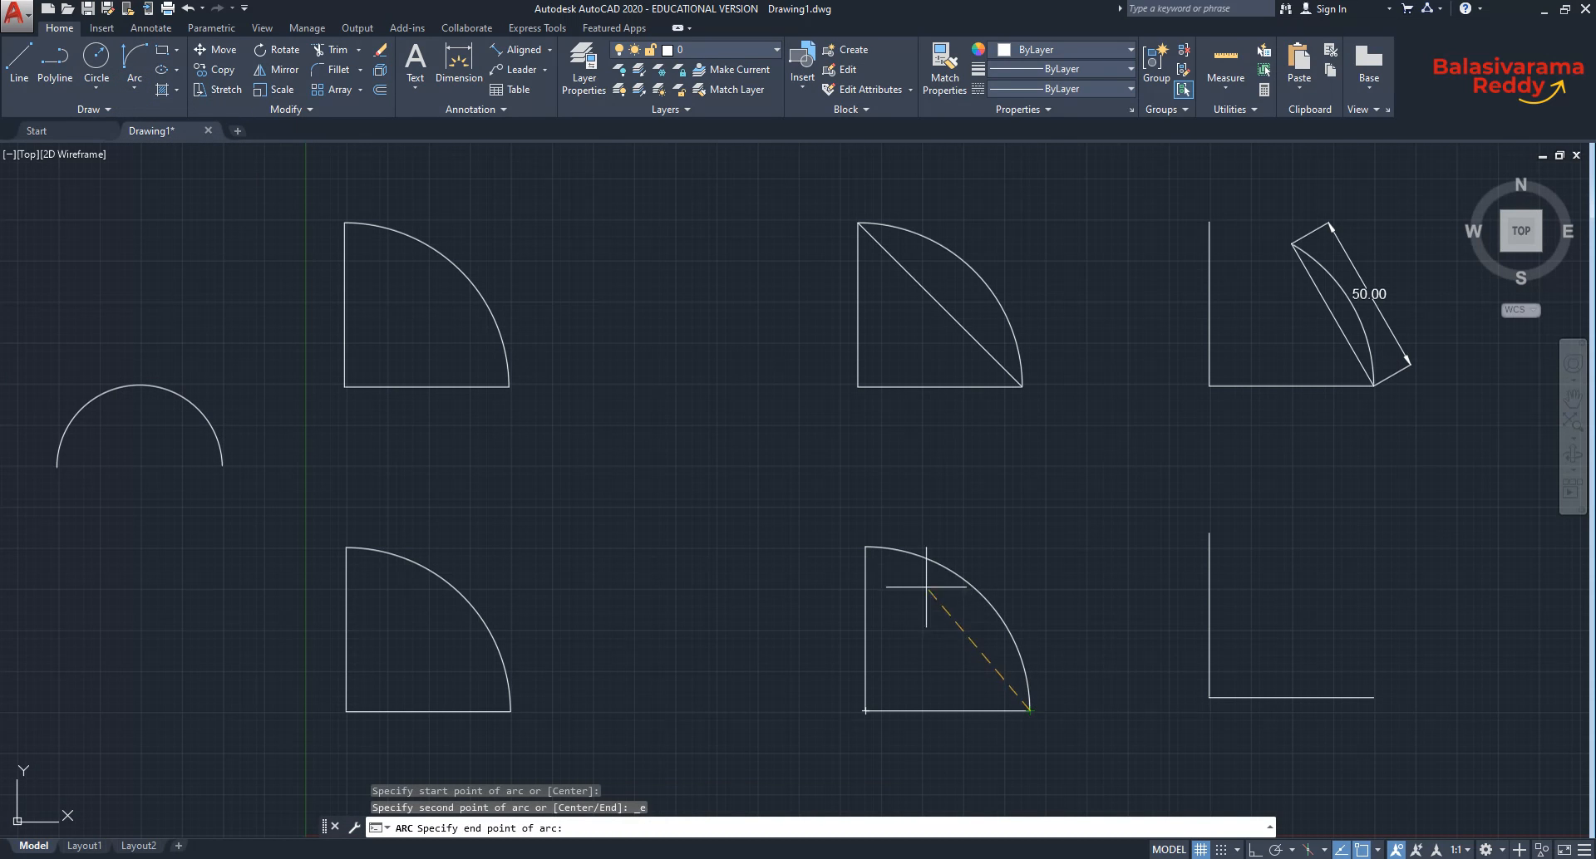
left_click(865, 547)
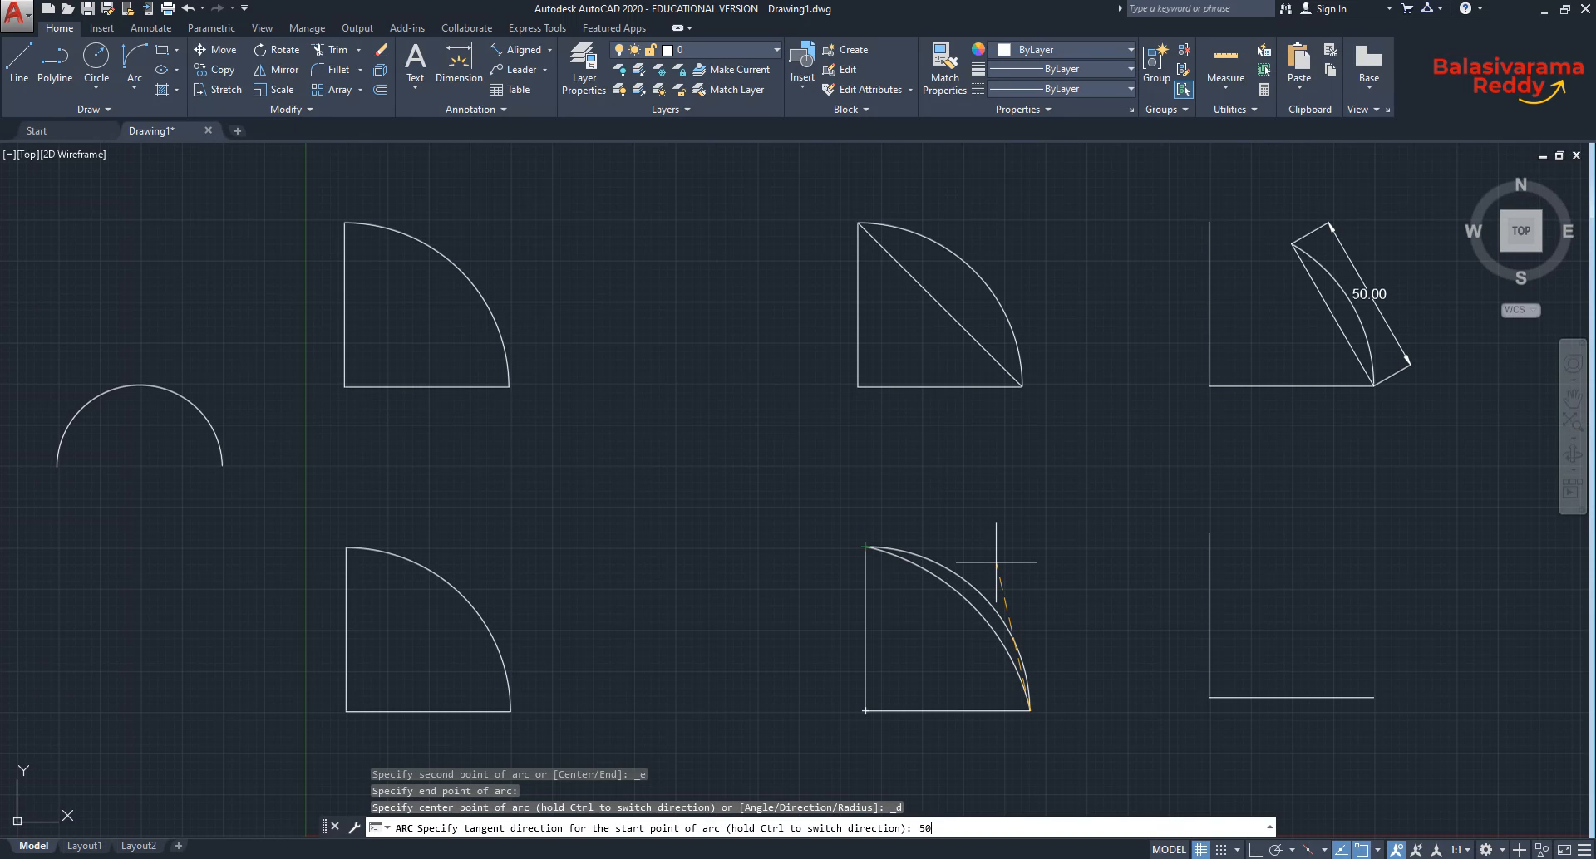
key("Return")
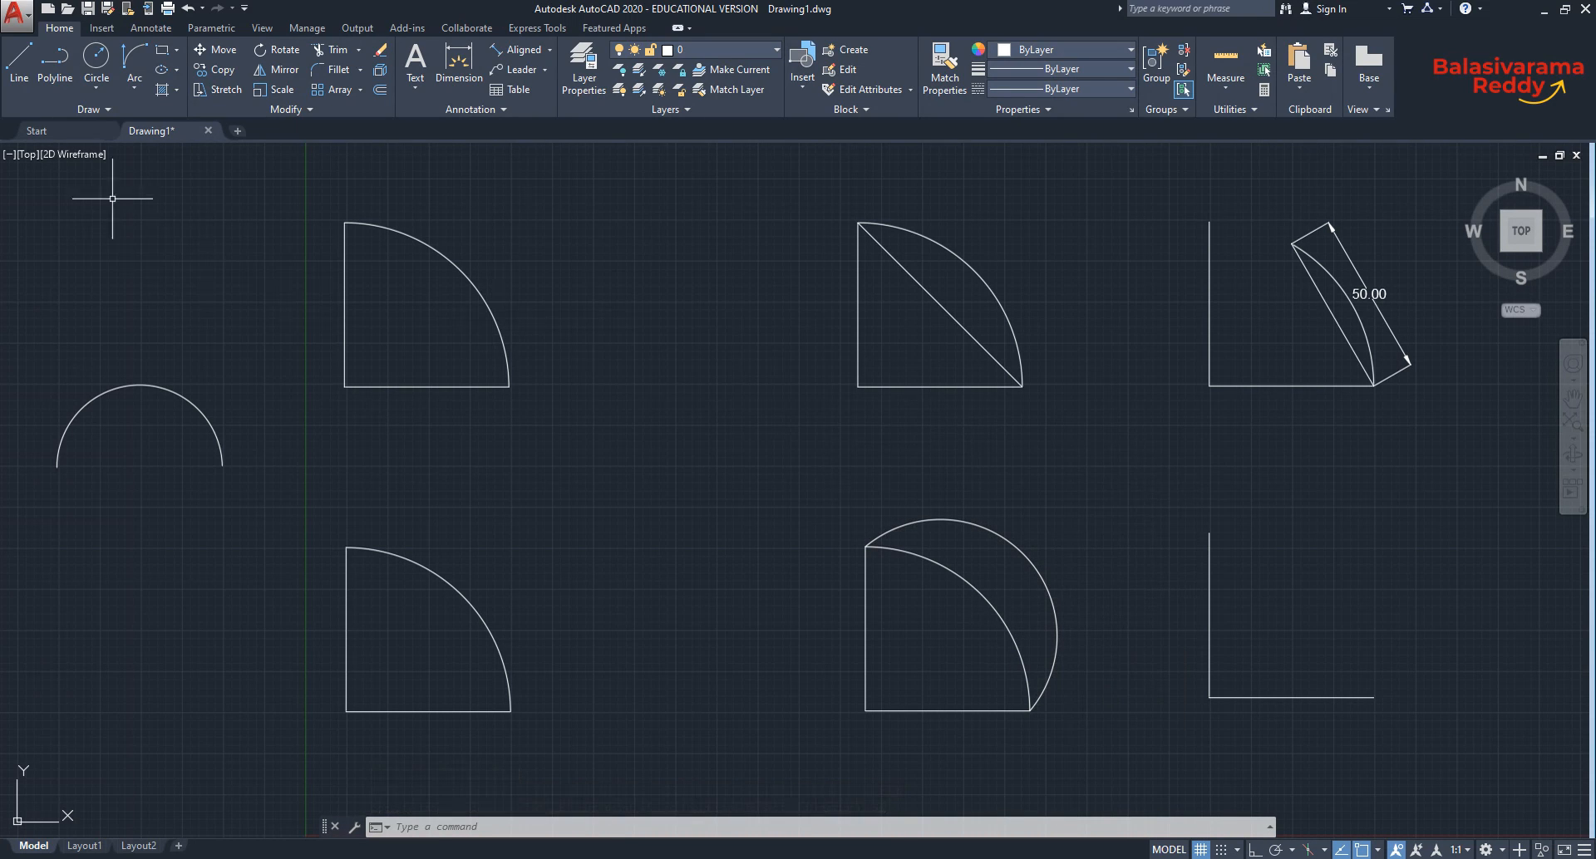
left_click(134, 88)
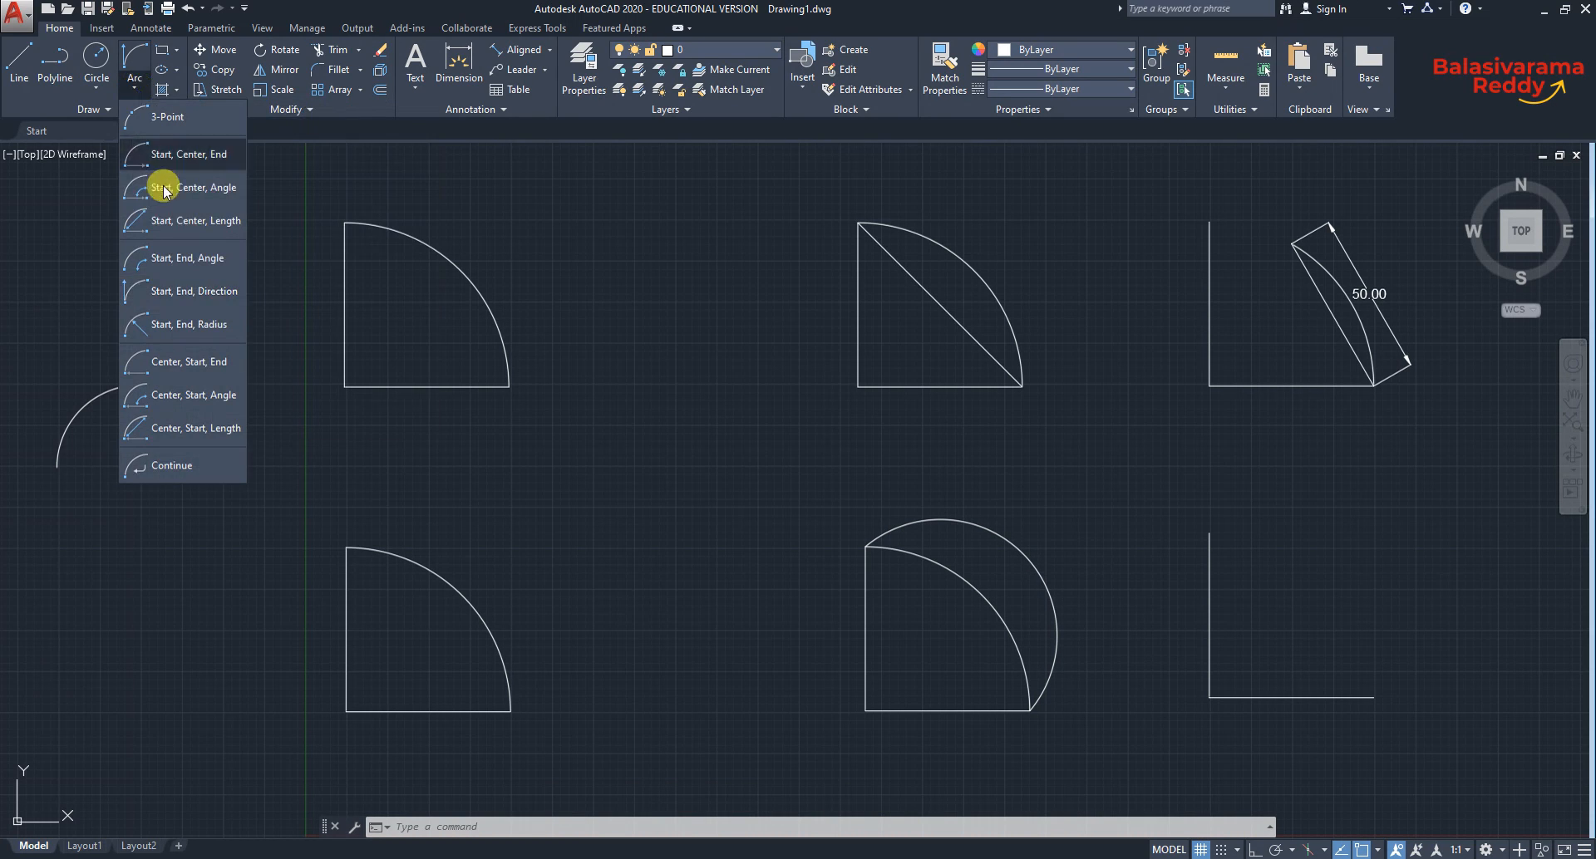
left_click(184, 290)
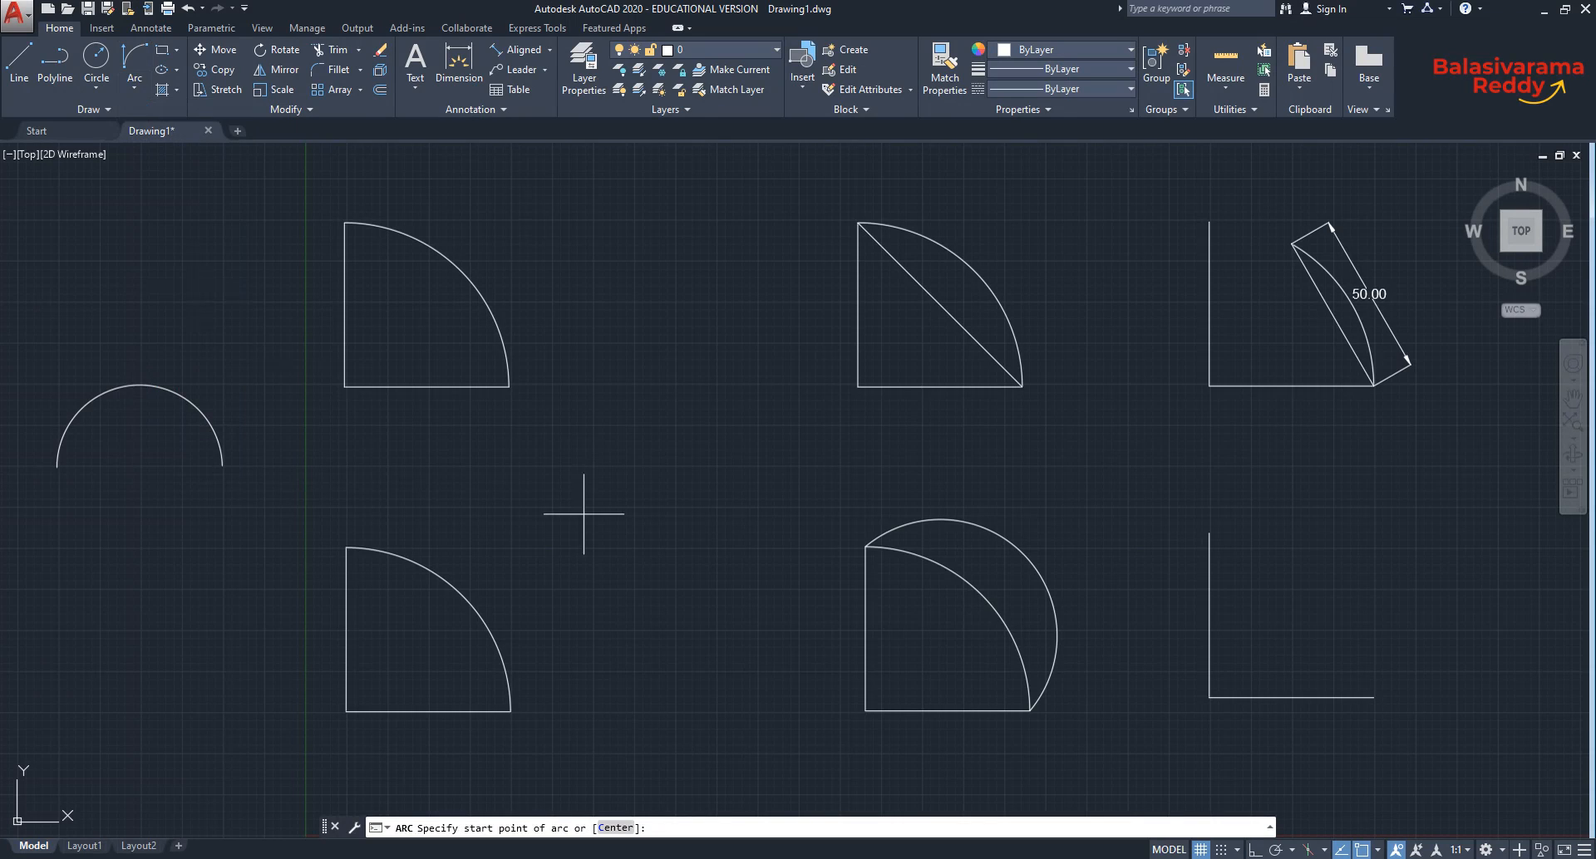
left_click(865, 547)
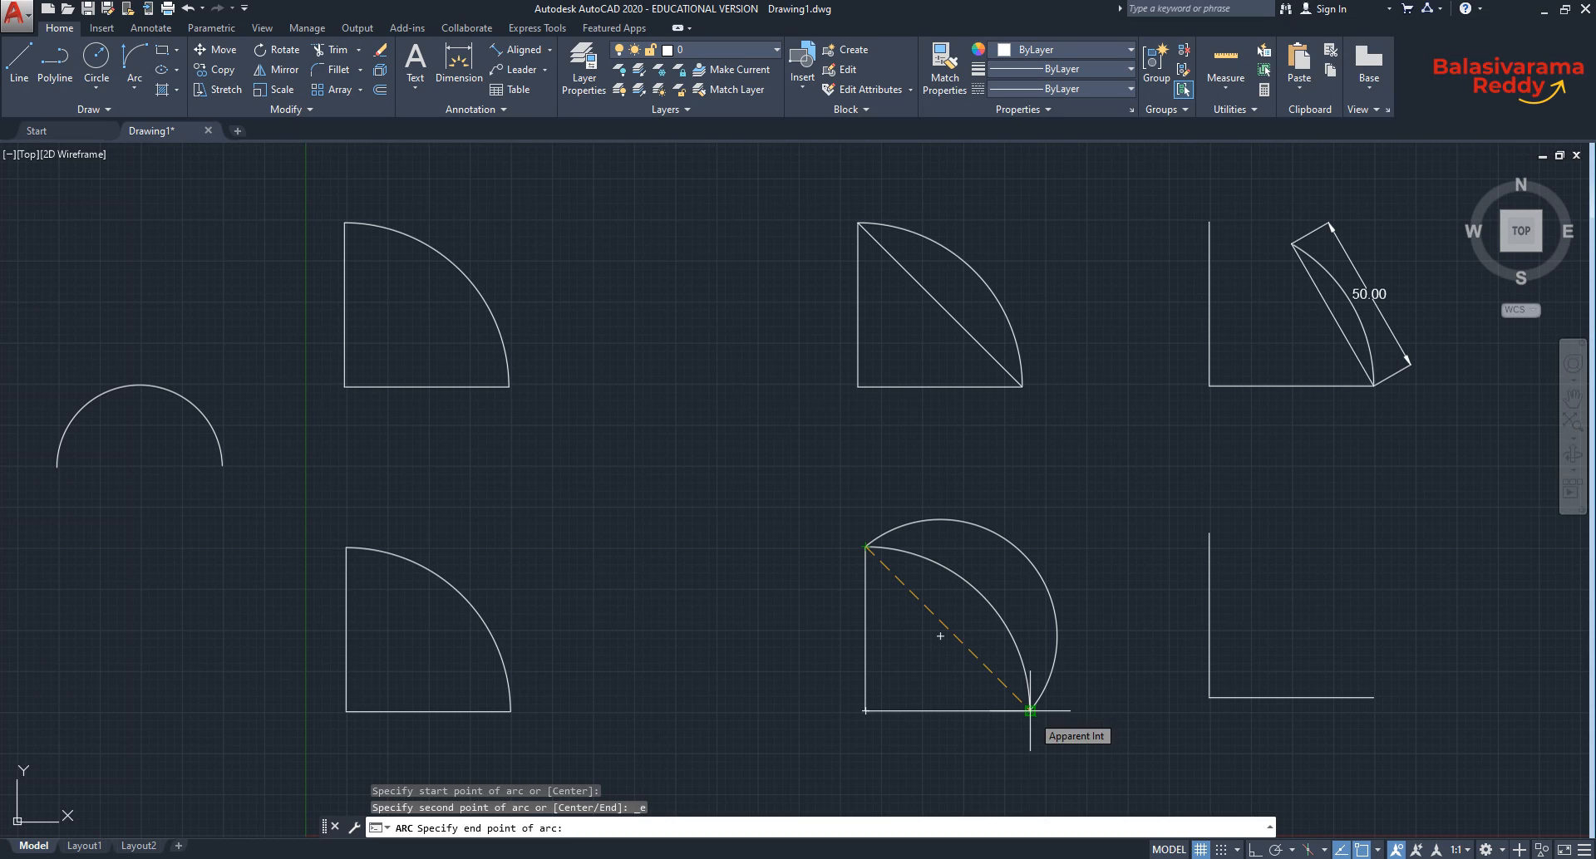
key("Escape")
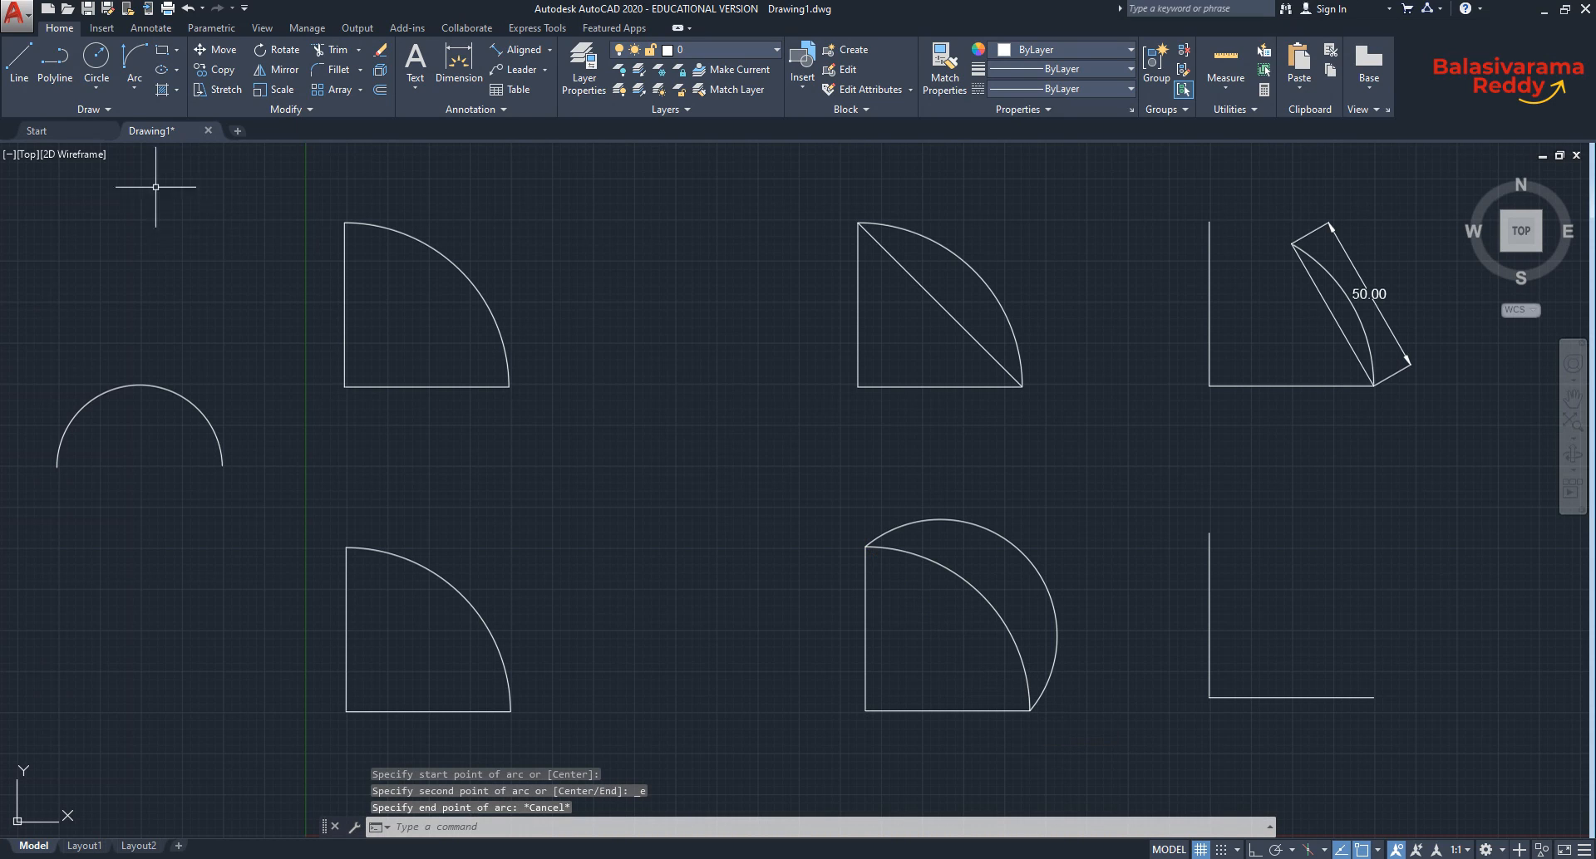
Draw a third Start, End, Direction arc between the lower-middle L-shape's two free ends, picking a tangent direction that bows it toward the corner.
left_click(146, 91)
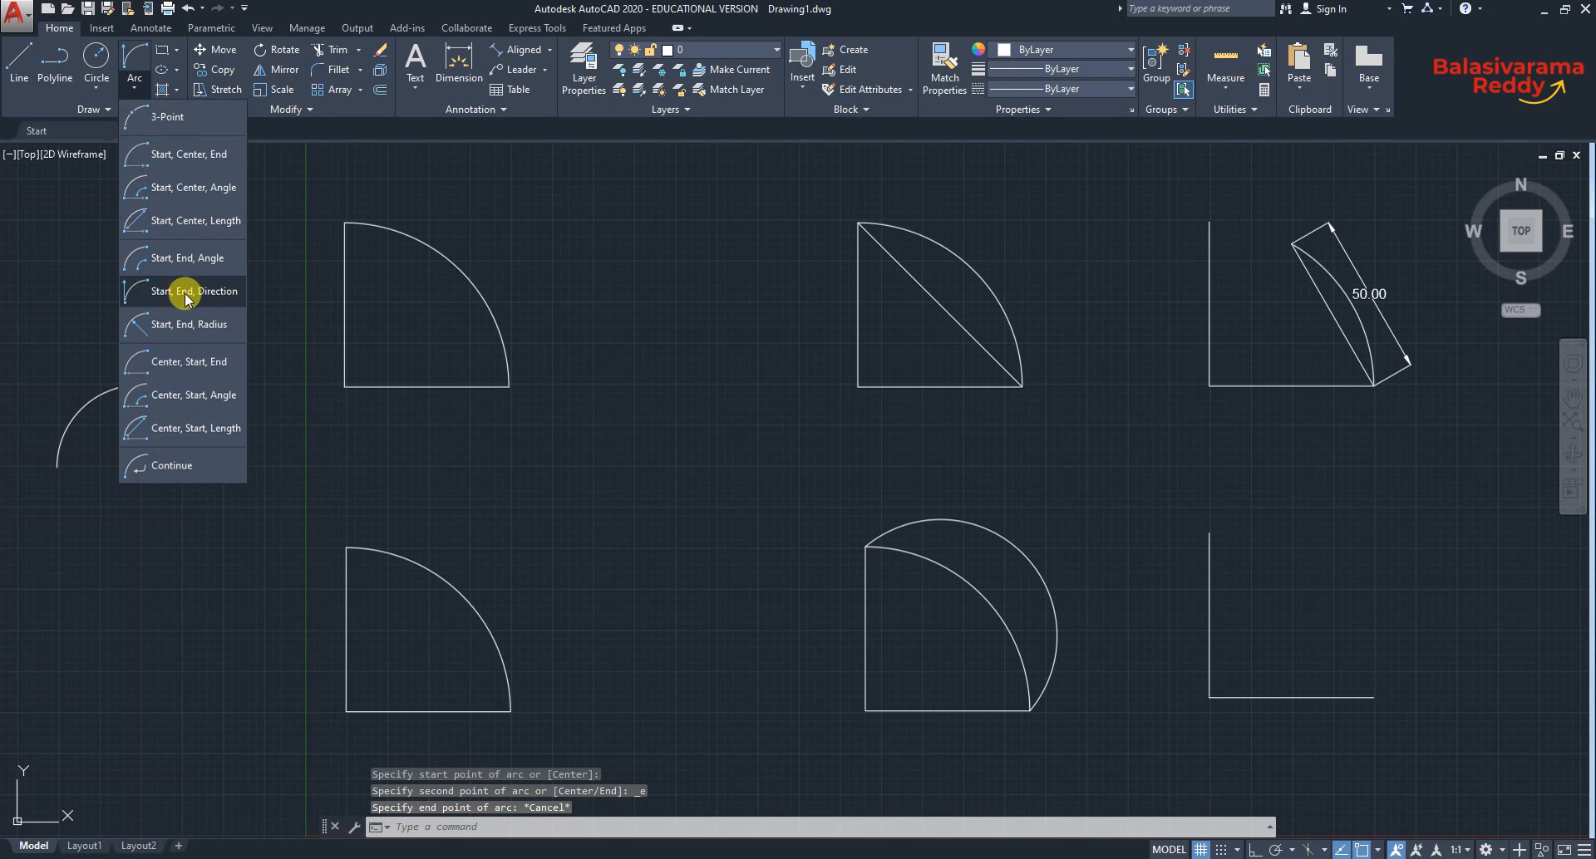
left_click(139, 292)
left_click(1029, 710)
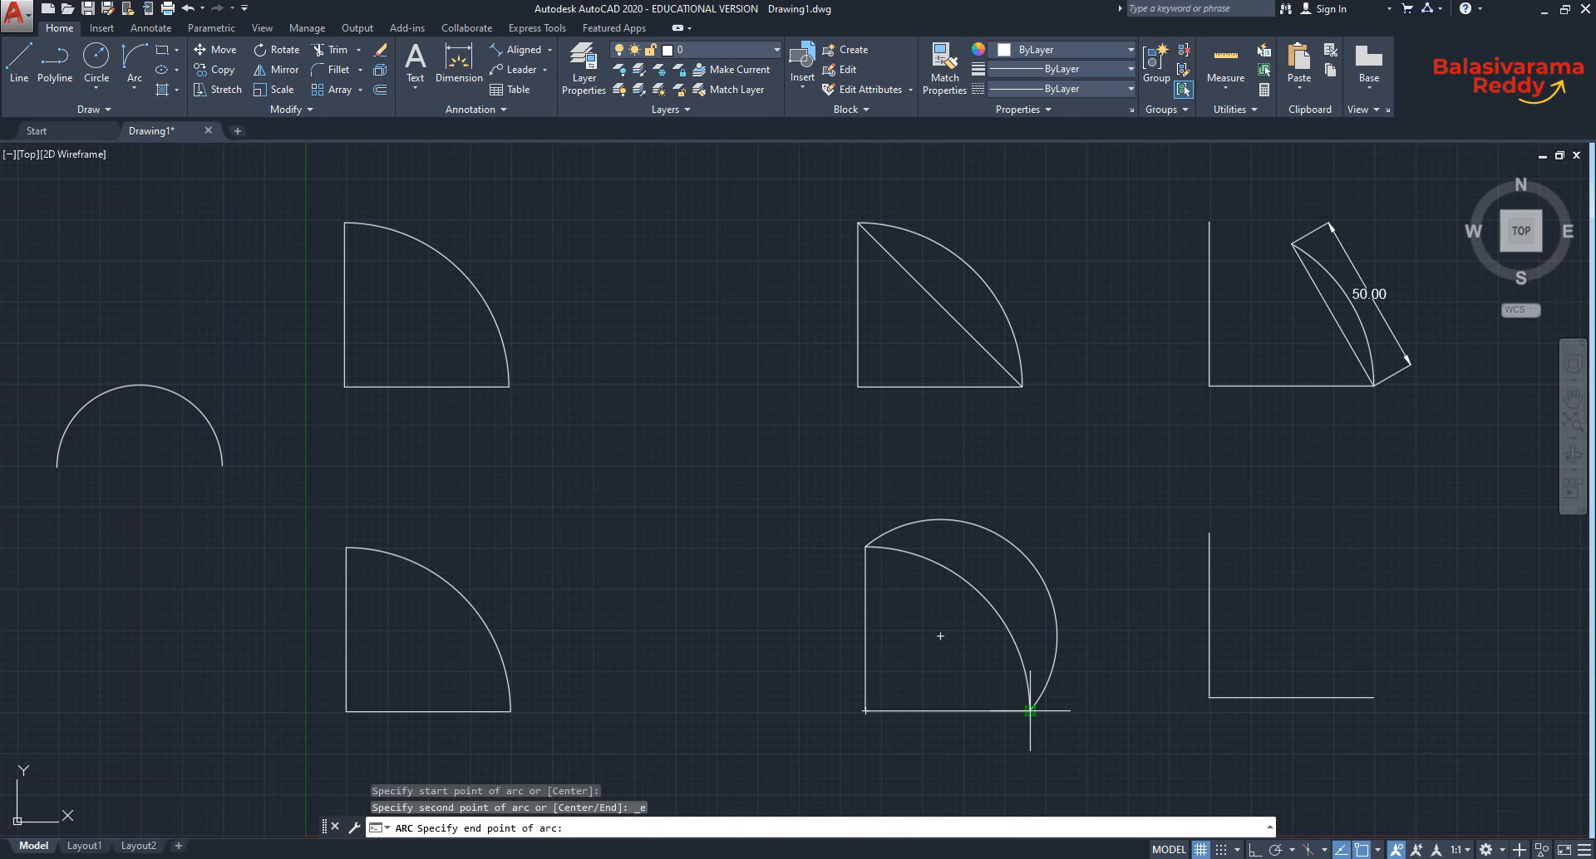
left_click(865, 546)
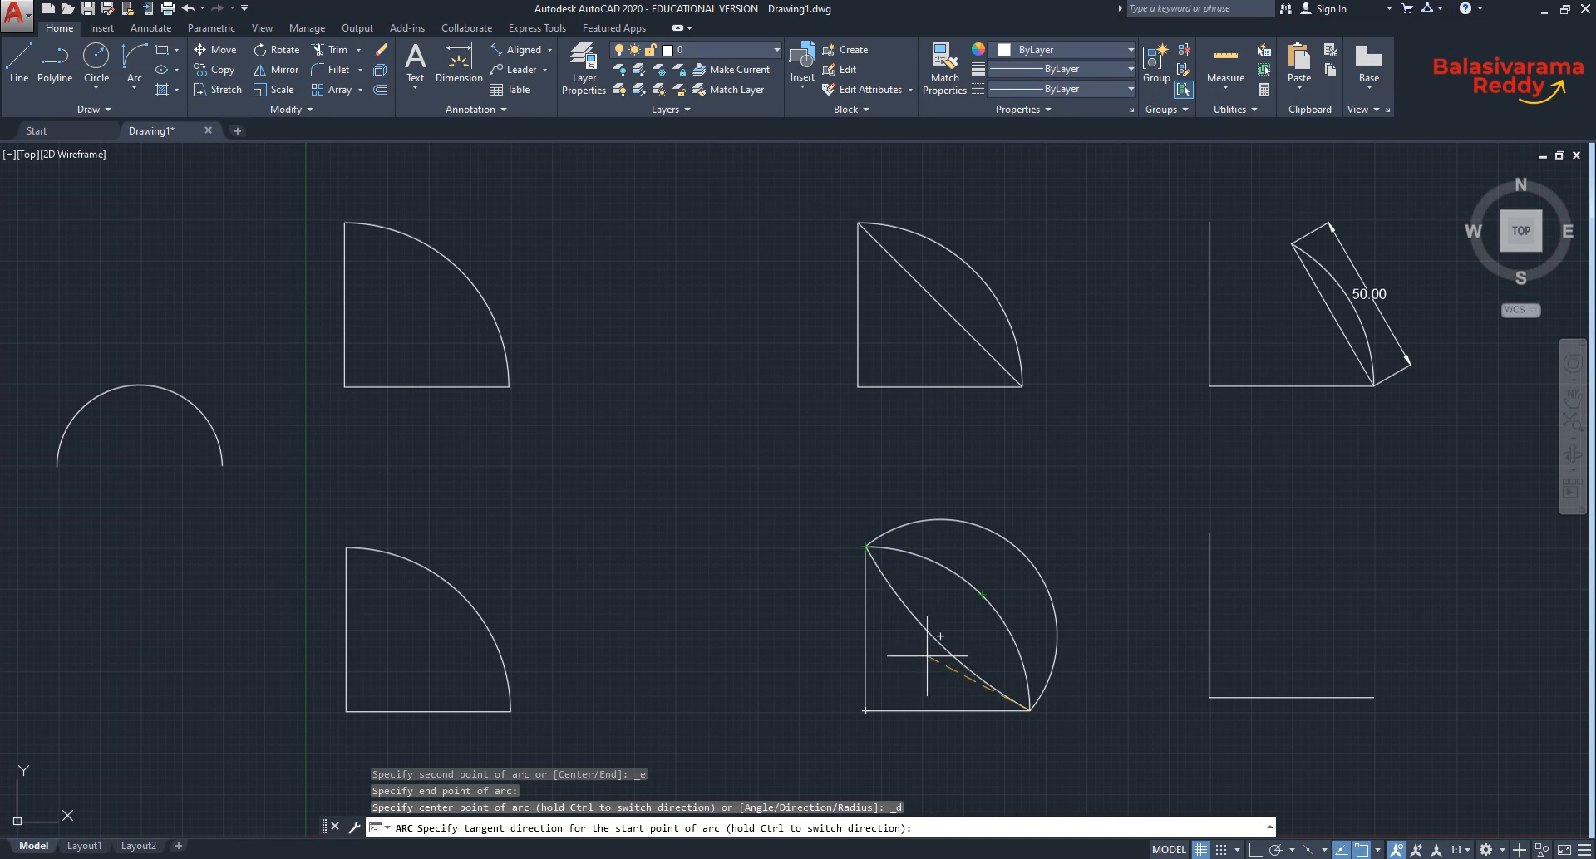
left_click(893, 675)
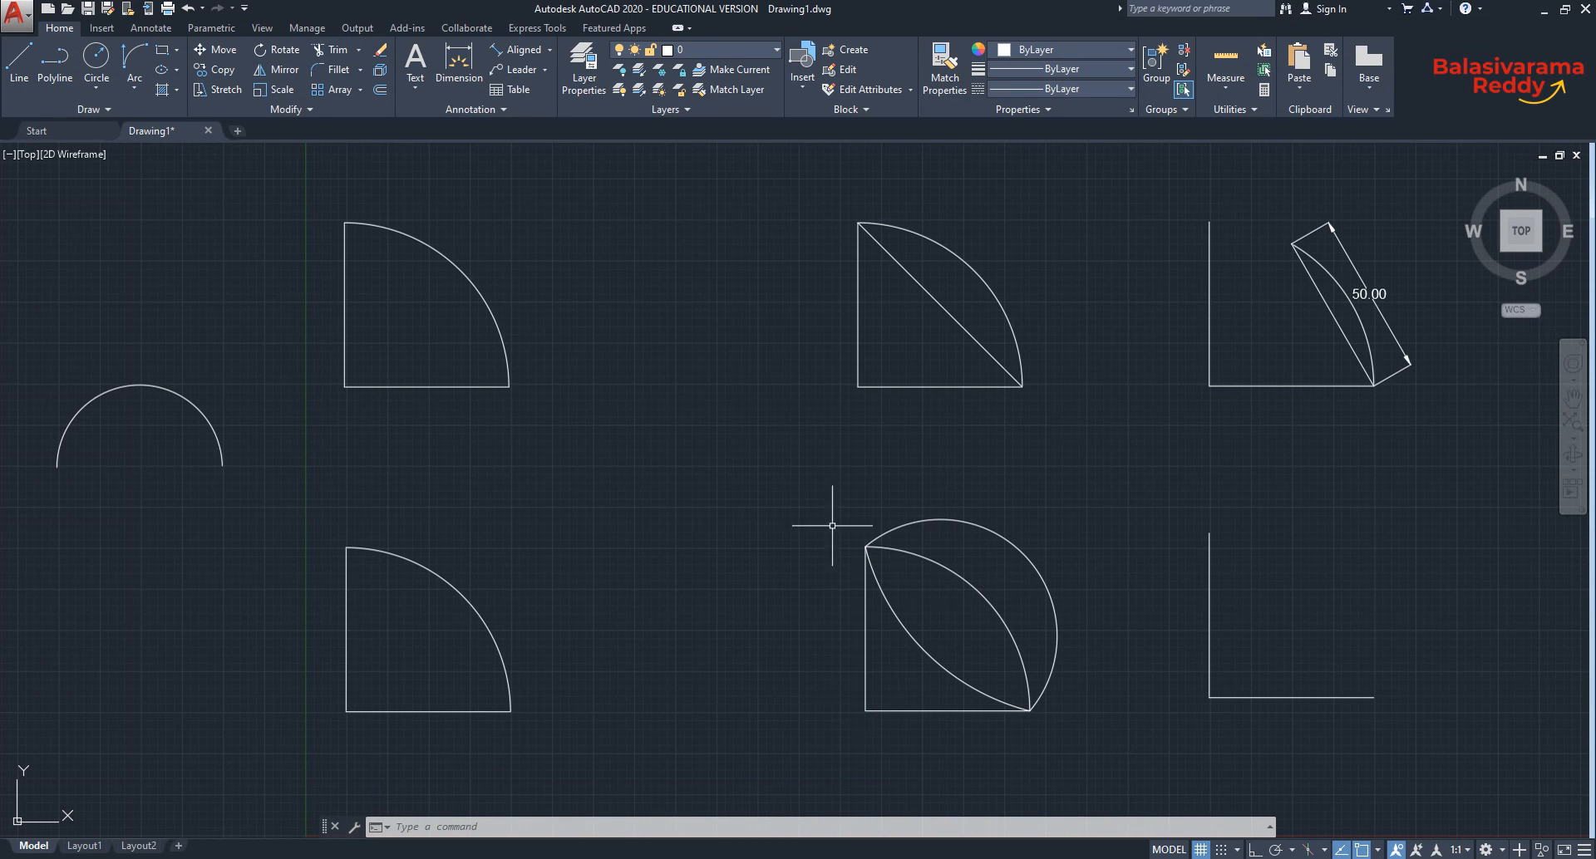
Draw a Start, End, Radius arc on the lower-right L-shape, from the horizontal line's free end to the vertical line's top, with radius equal to the line length.
left_click(134, 87)
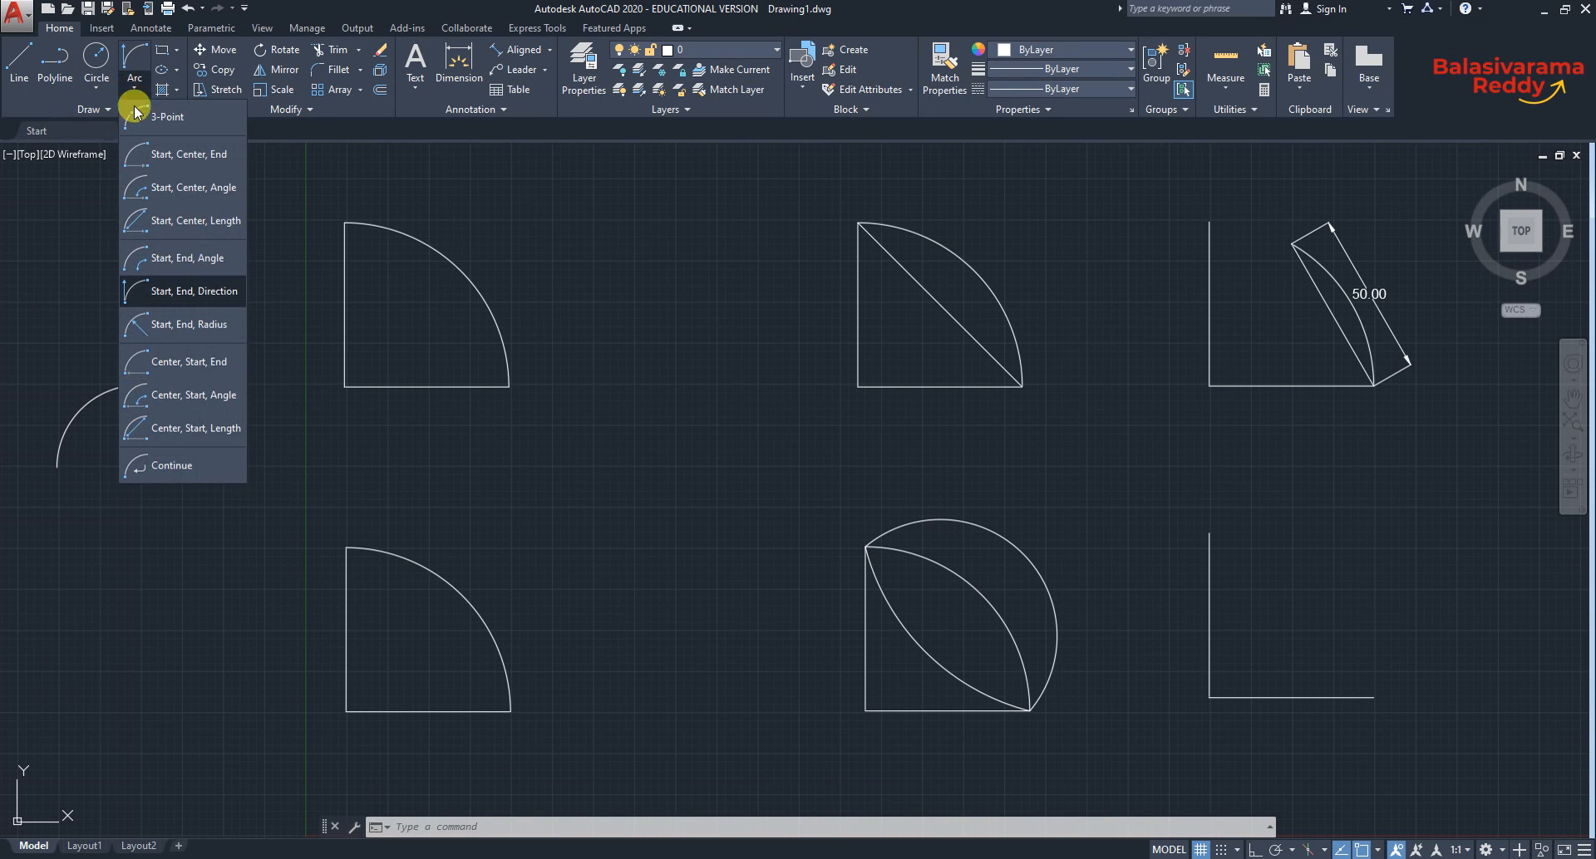
left_click(169, 326)
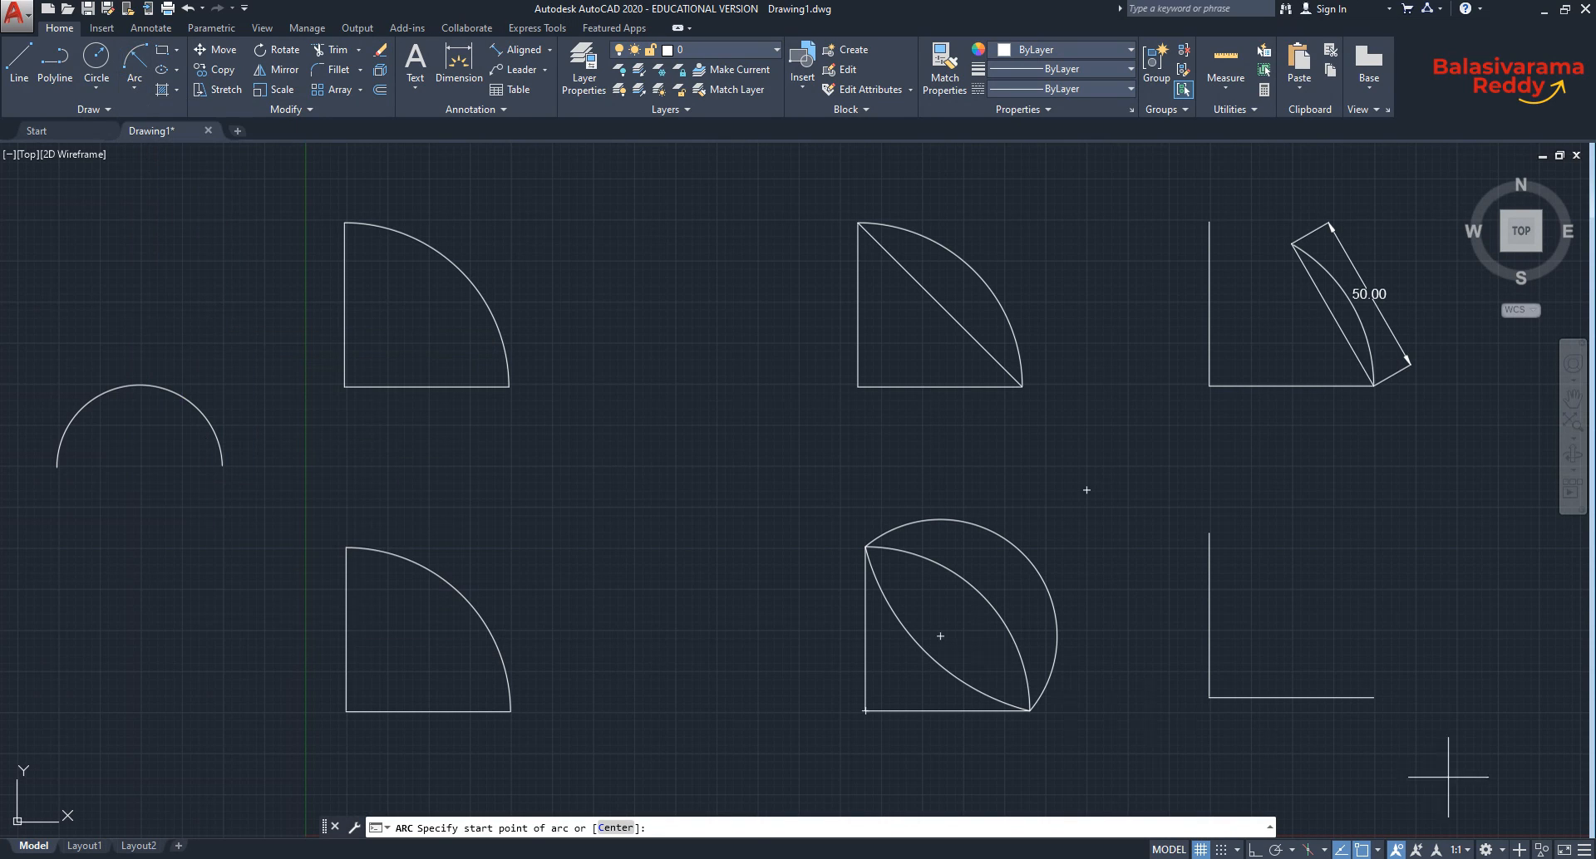
left_click(1374, 698)
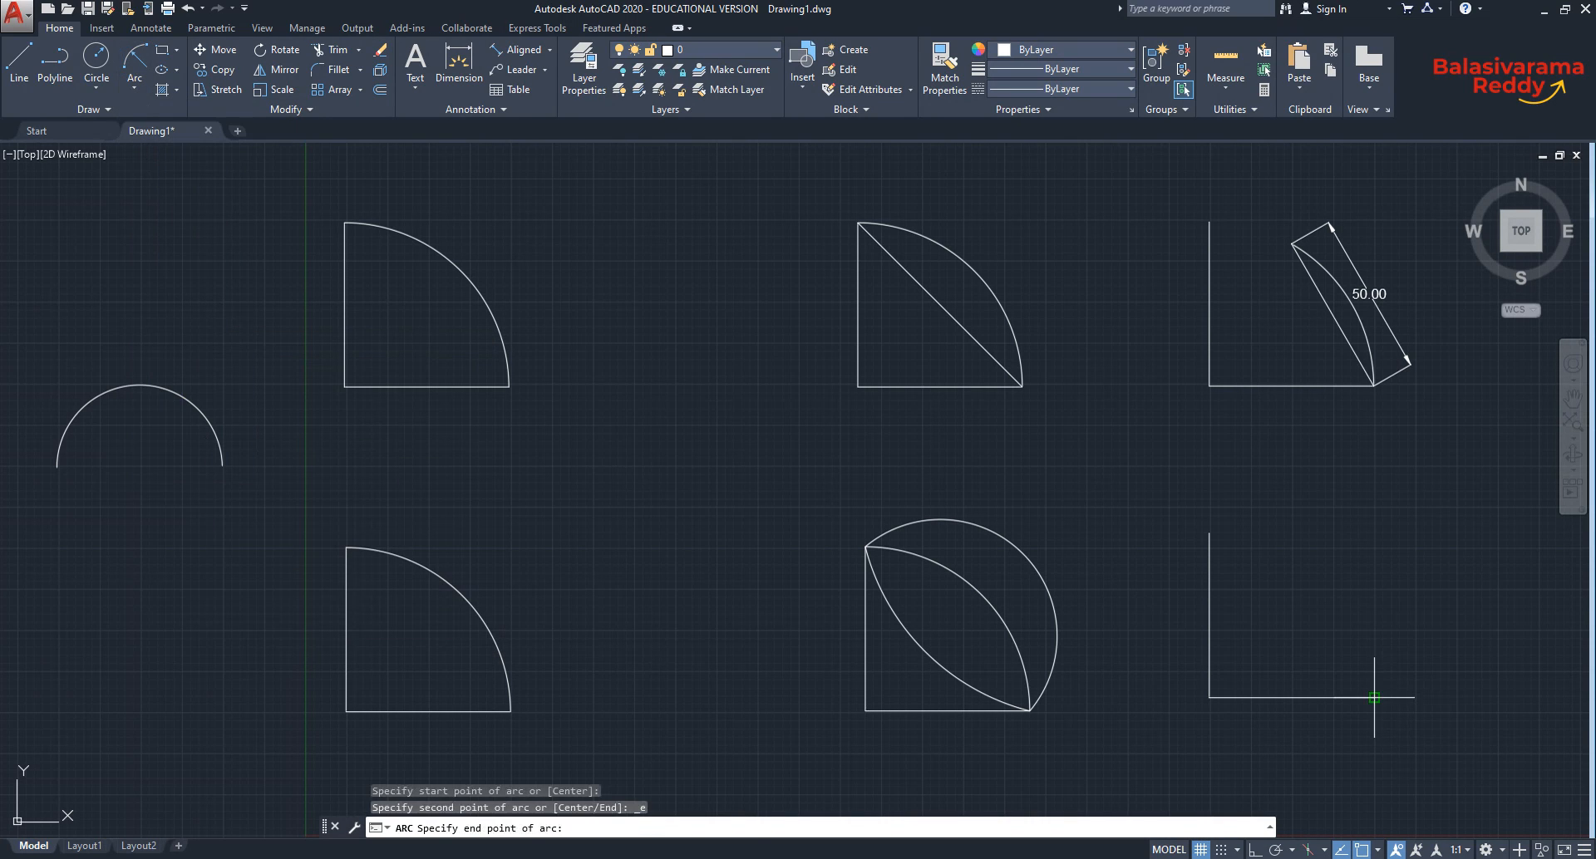
left_click(1209, 533)
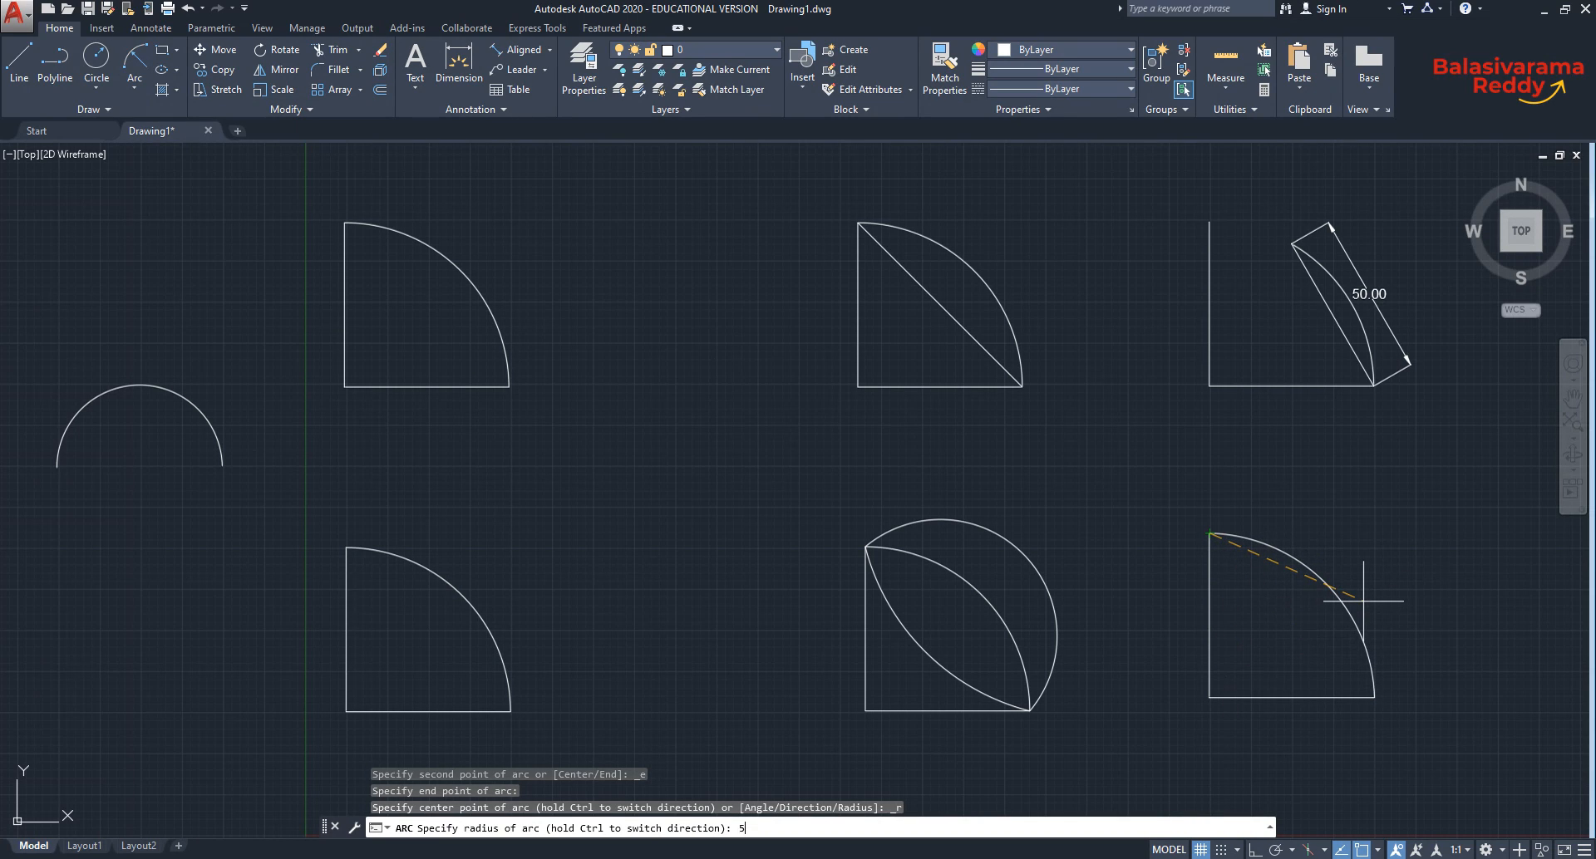
key("Return")
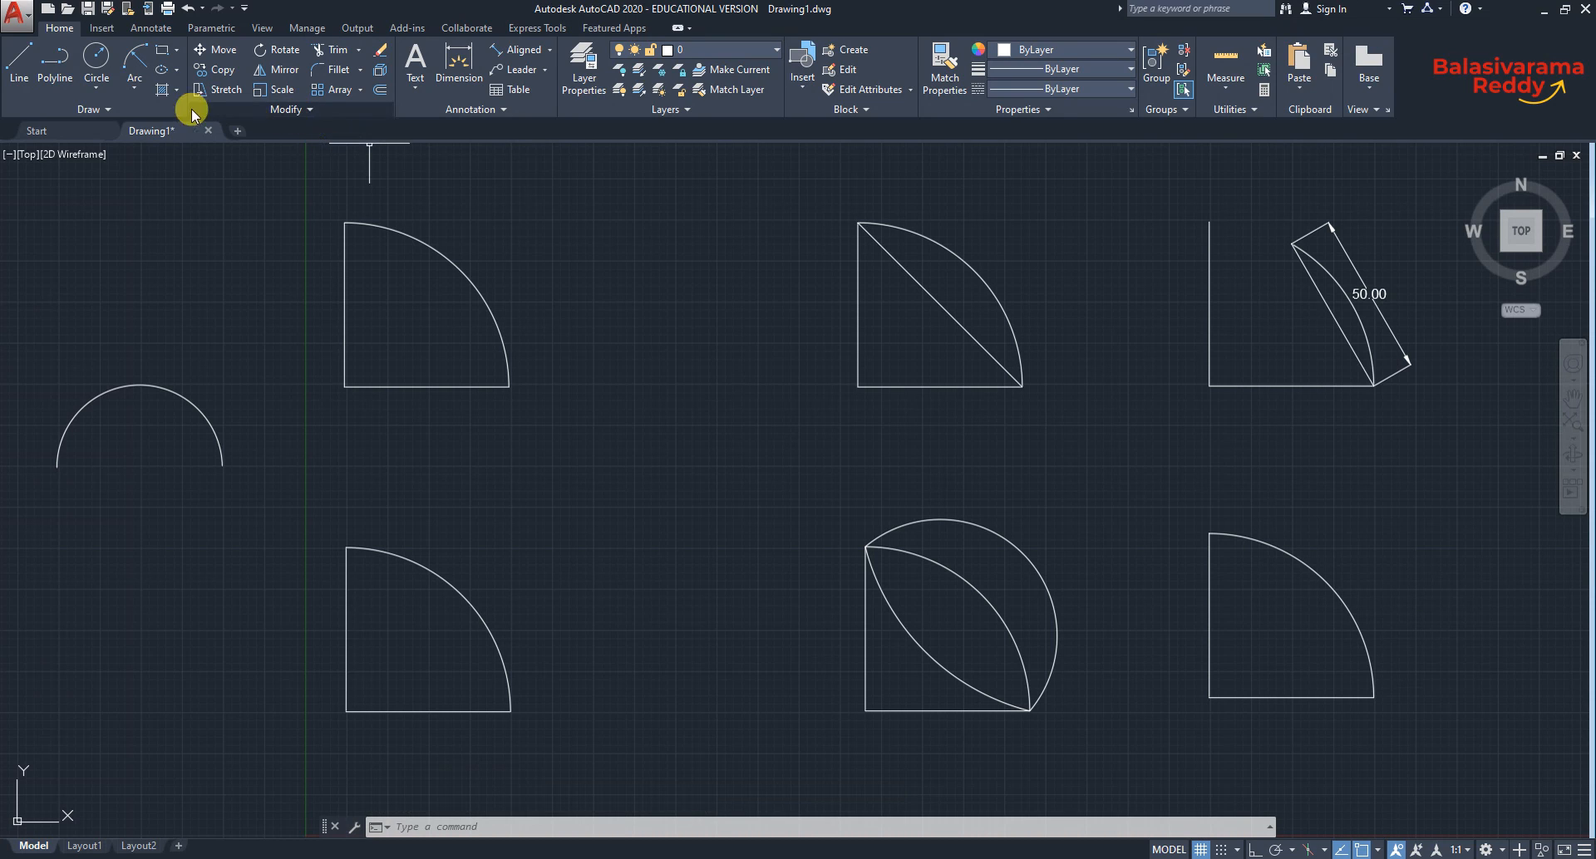
Draw a Continue arc from the lower-right arc's upper end to the corner of the upper-right L-shape.
left_click(133, 88)
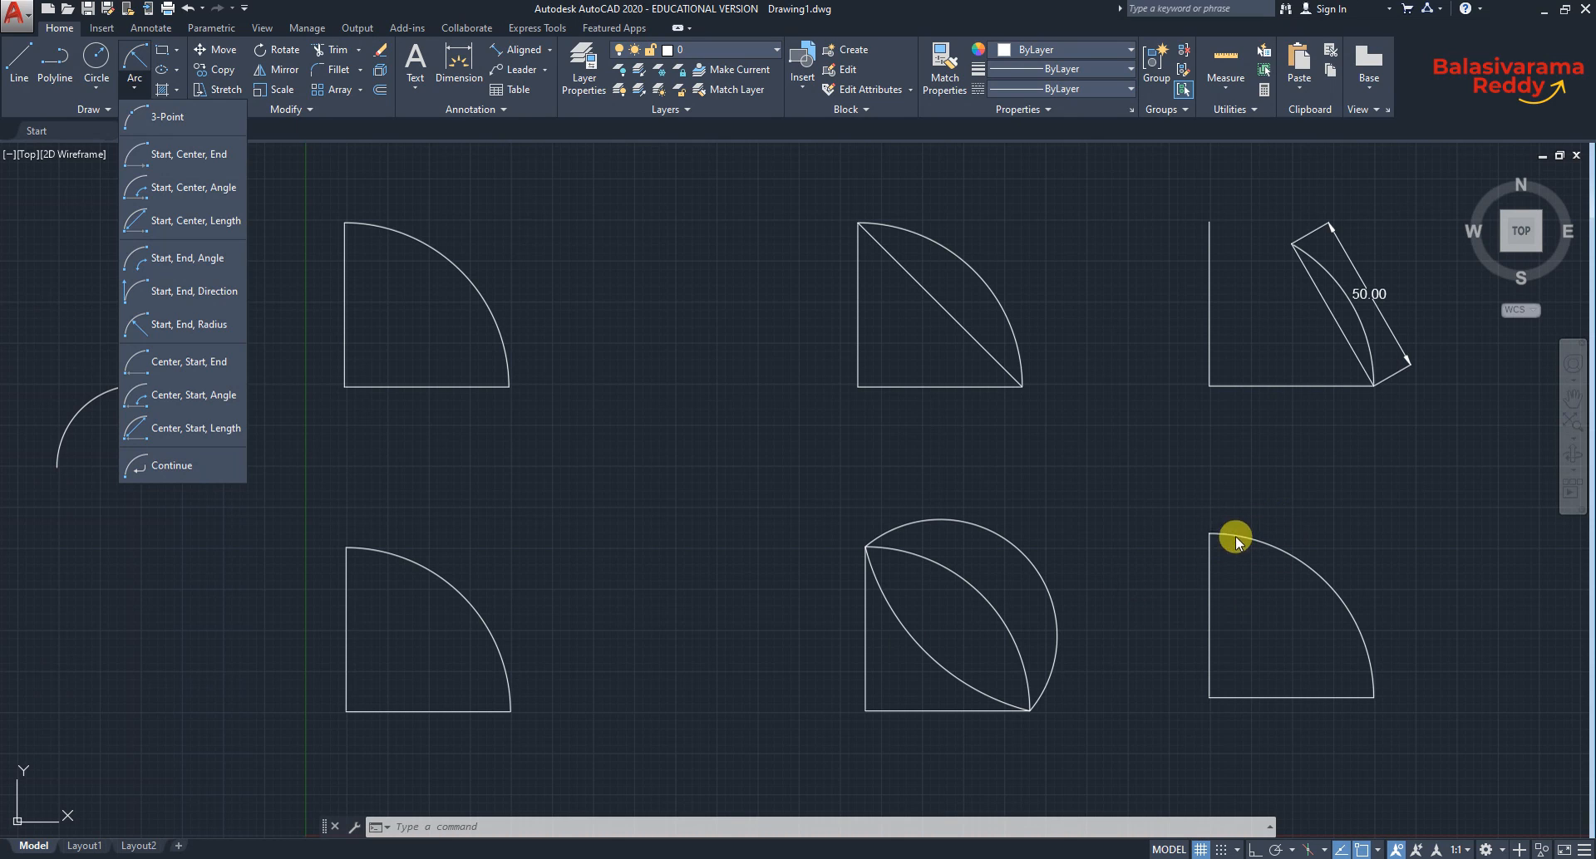
left_click(177, 467)
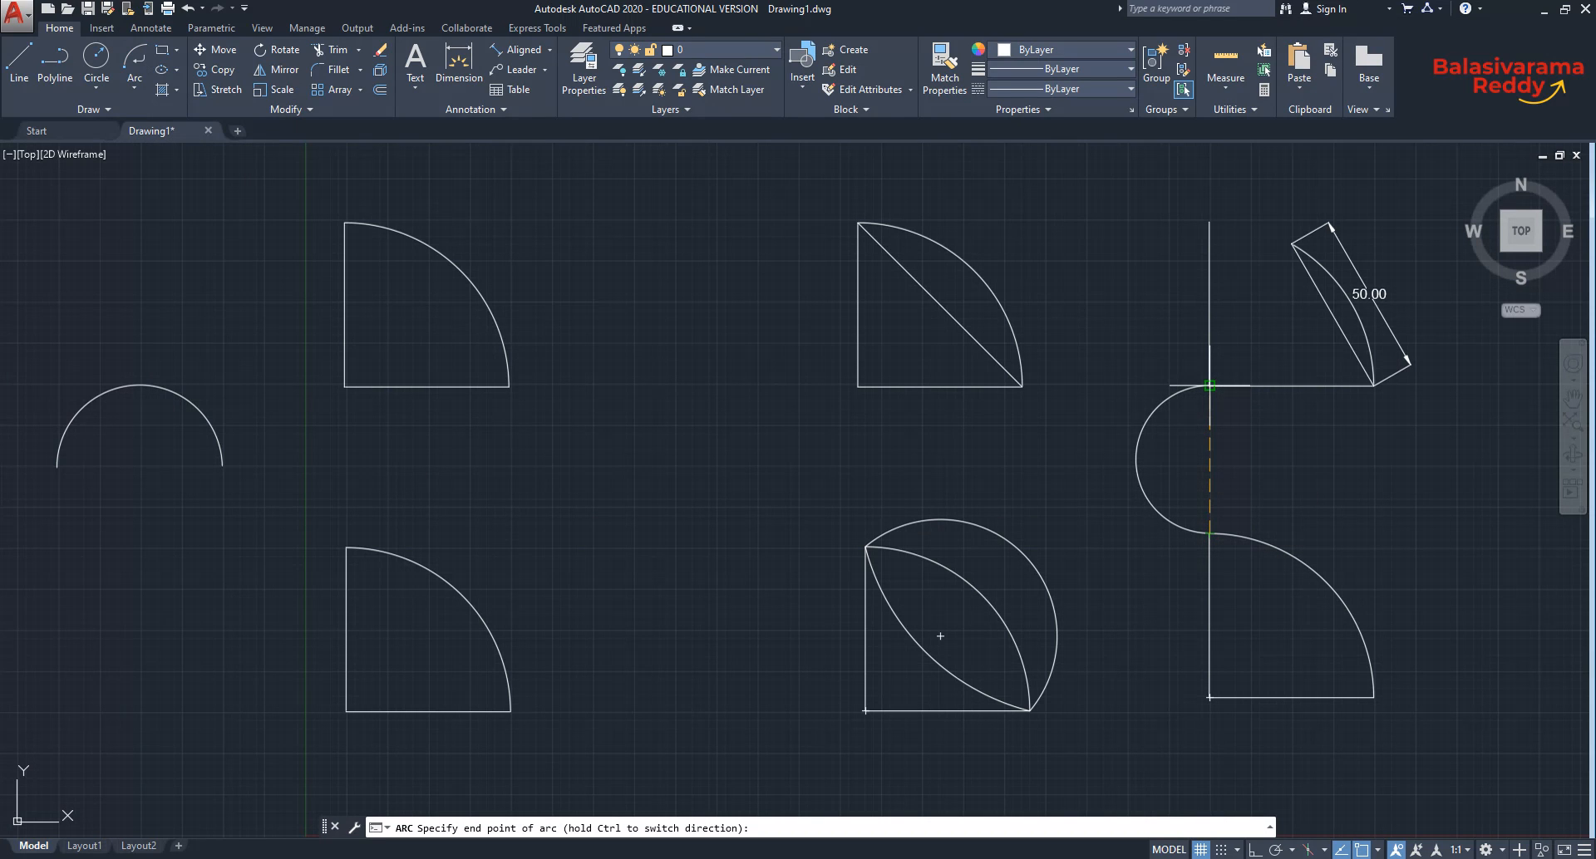
left_click(1210, 386)
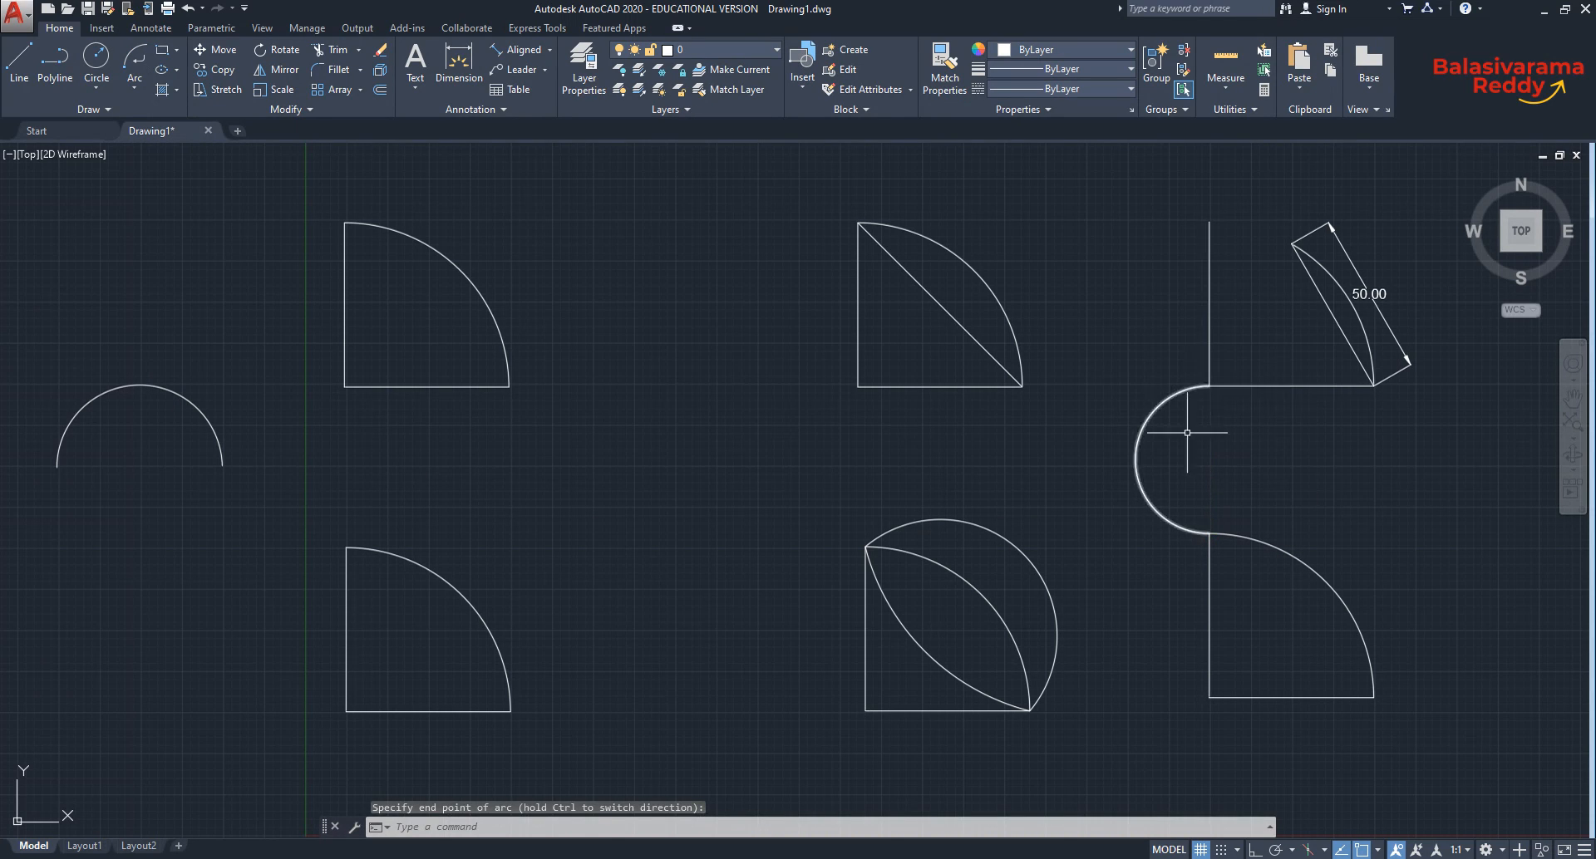
Continue the arc chain from the upper-right L-shape's corner to the top of its vertical line.
left_click(149, 82)
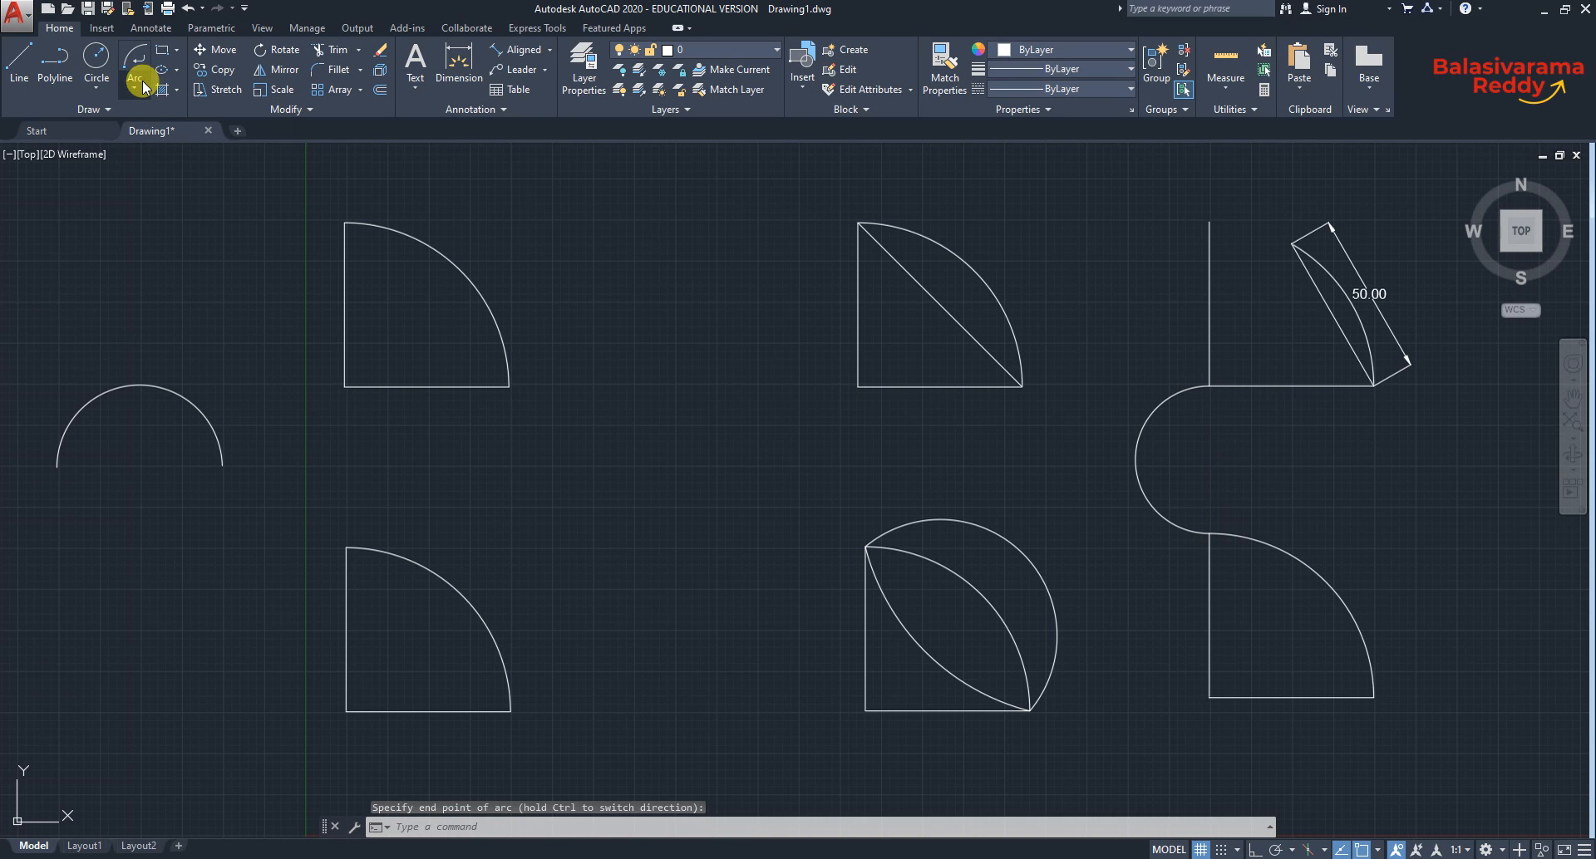
left_click(164, 462)
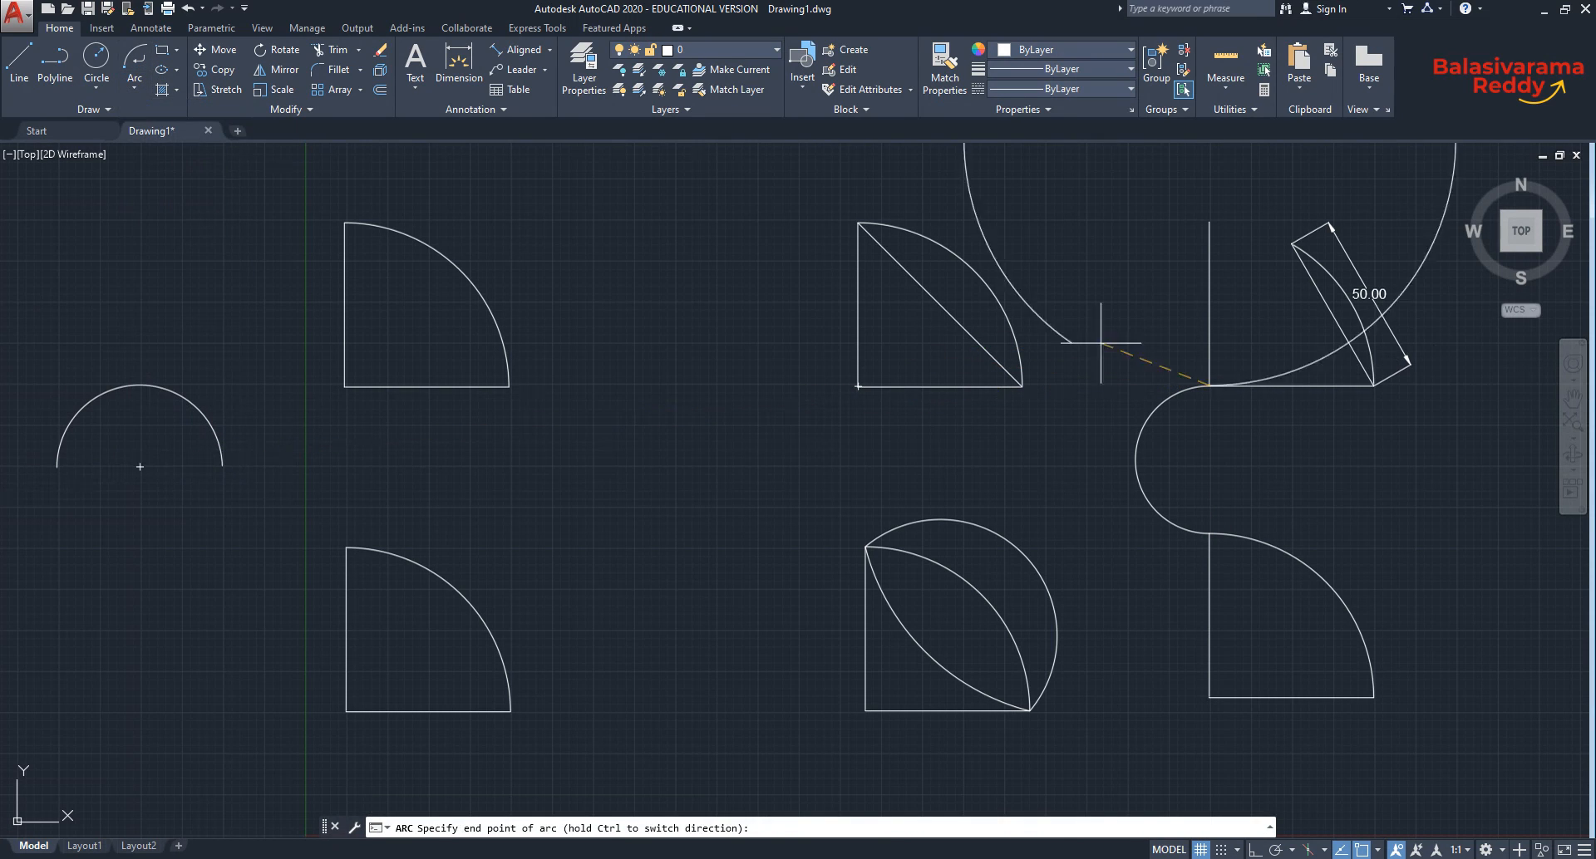
left_click(1210, 221)
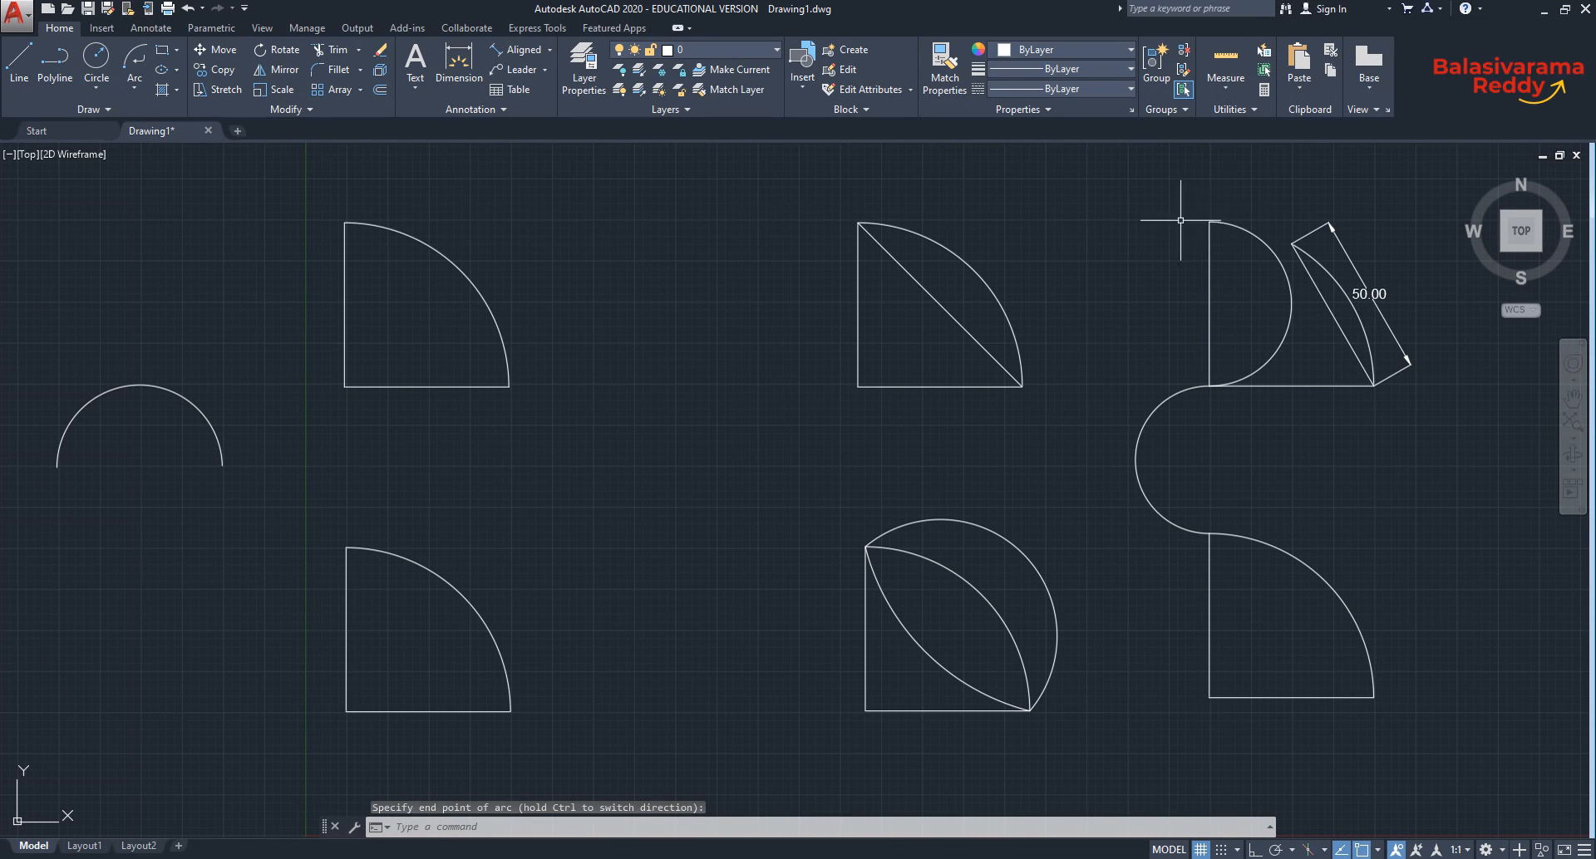
Continue the arc chain from the upper-right vertical line's top to the free end of the upper-middle L-shape's horizontal line.
left_click(134, 87)
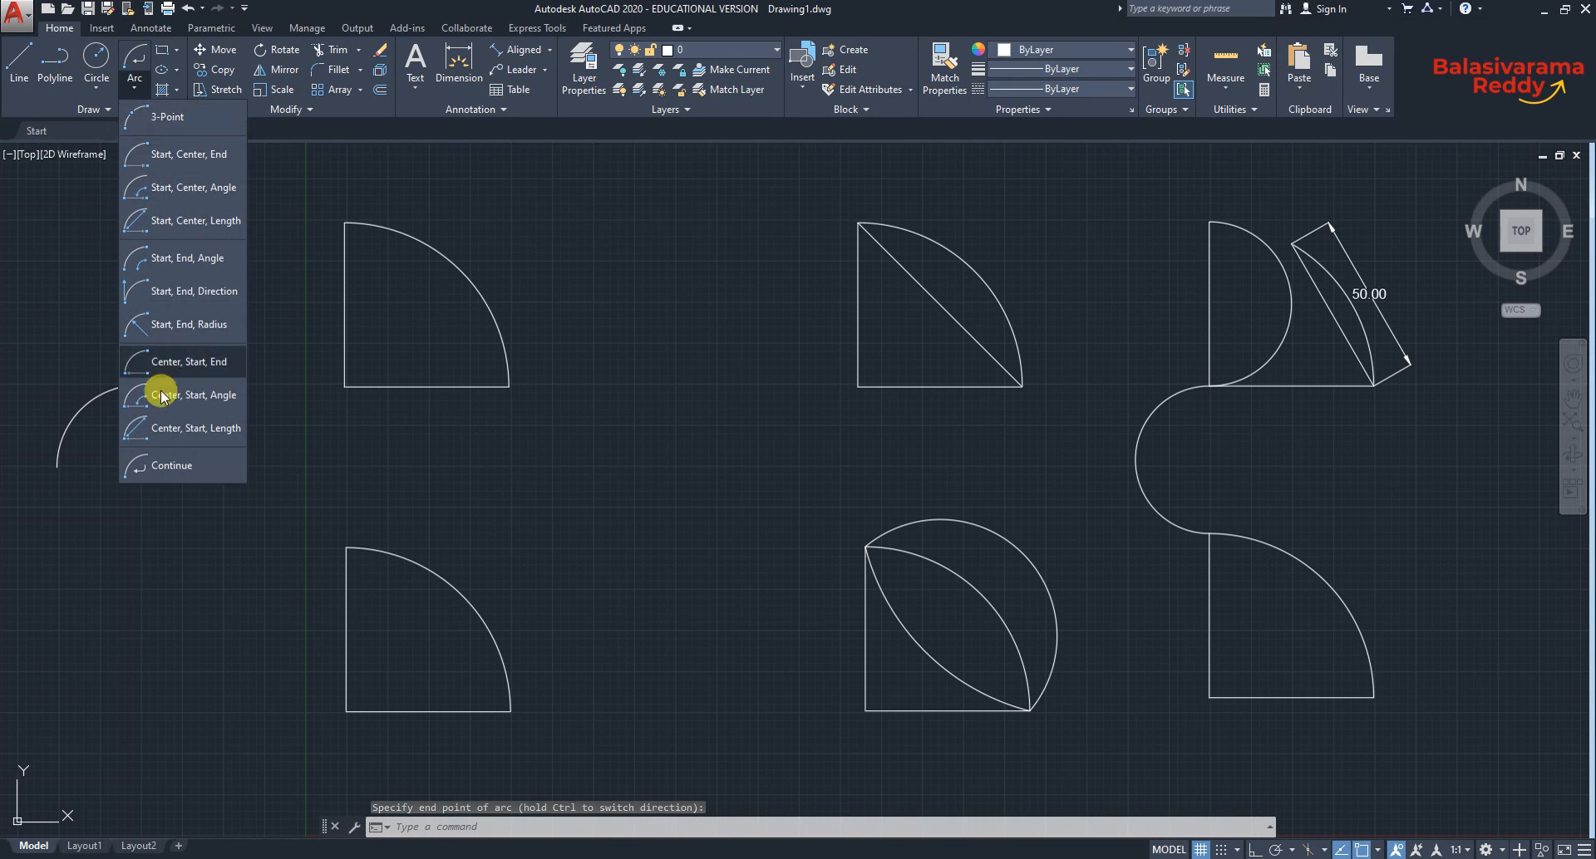
left_click(162, 464)
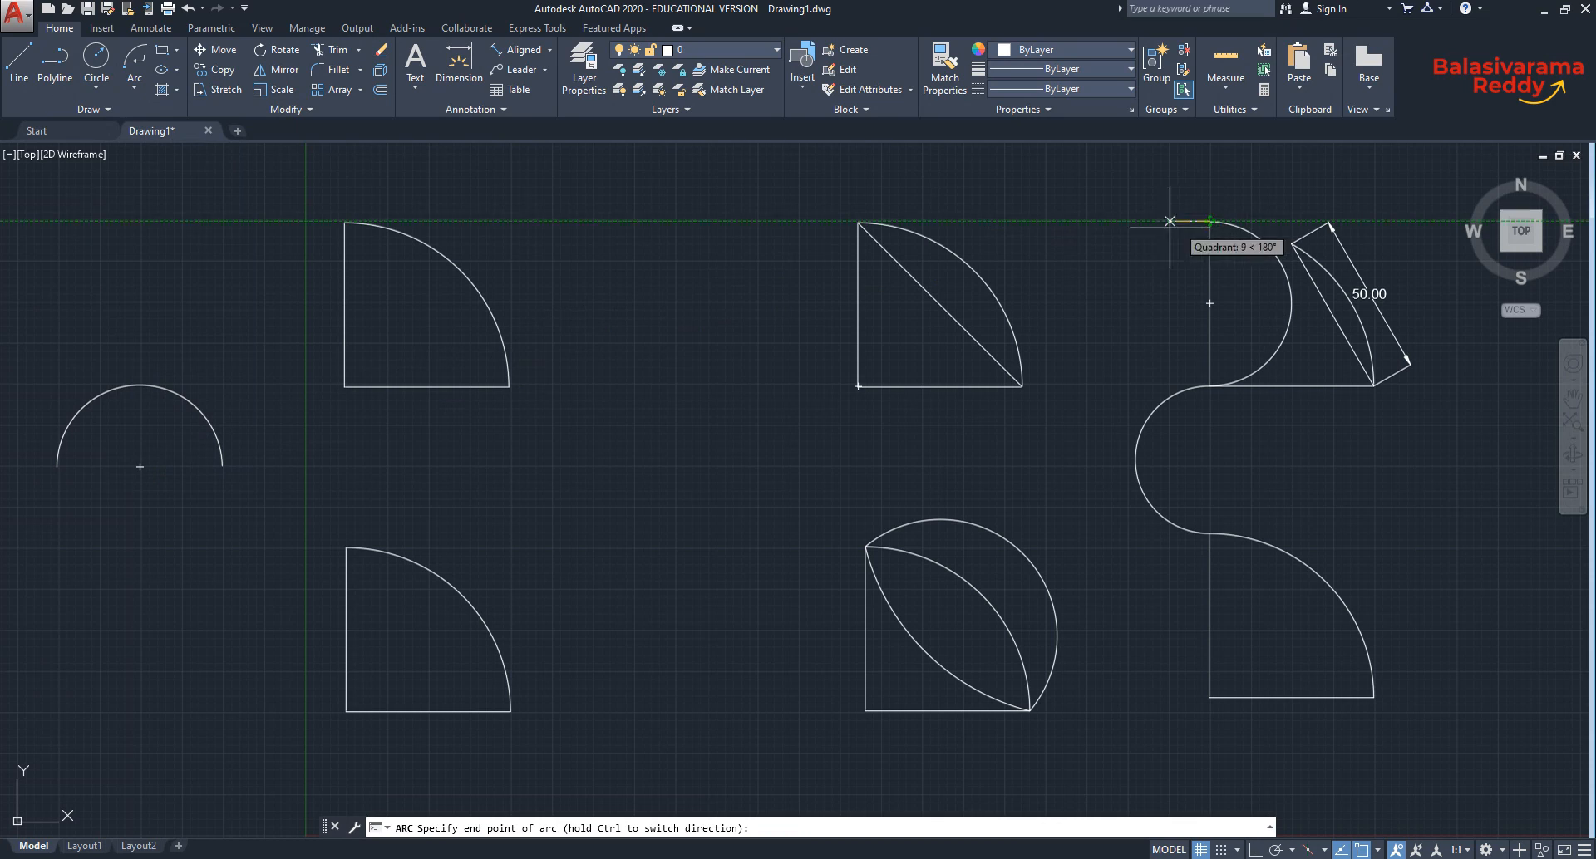
left_click(1022, 386)
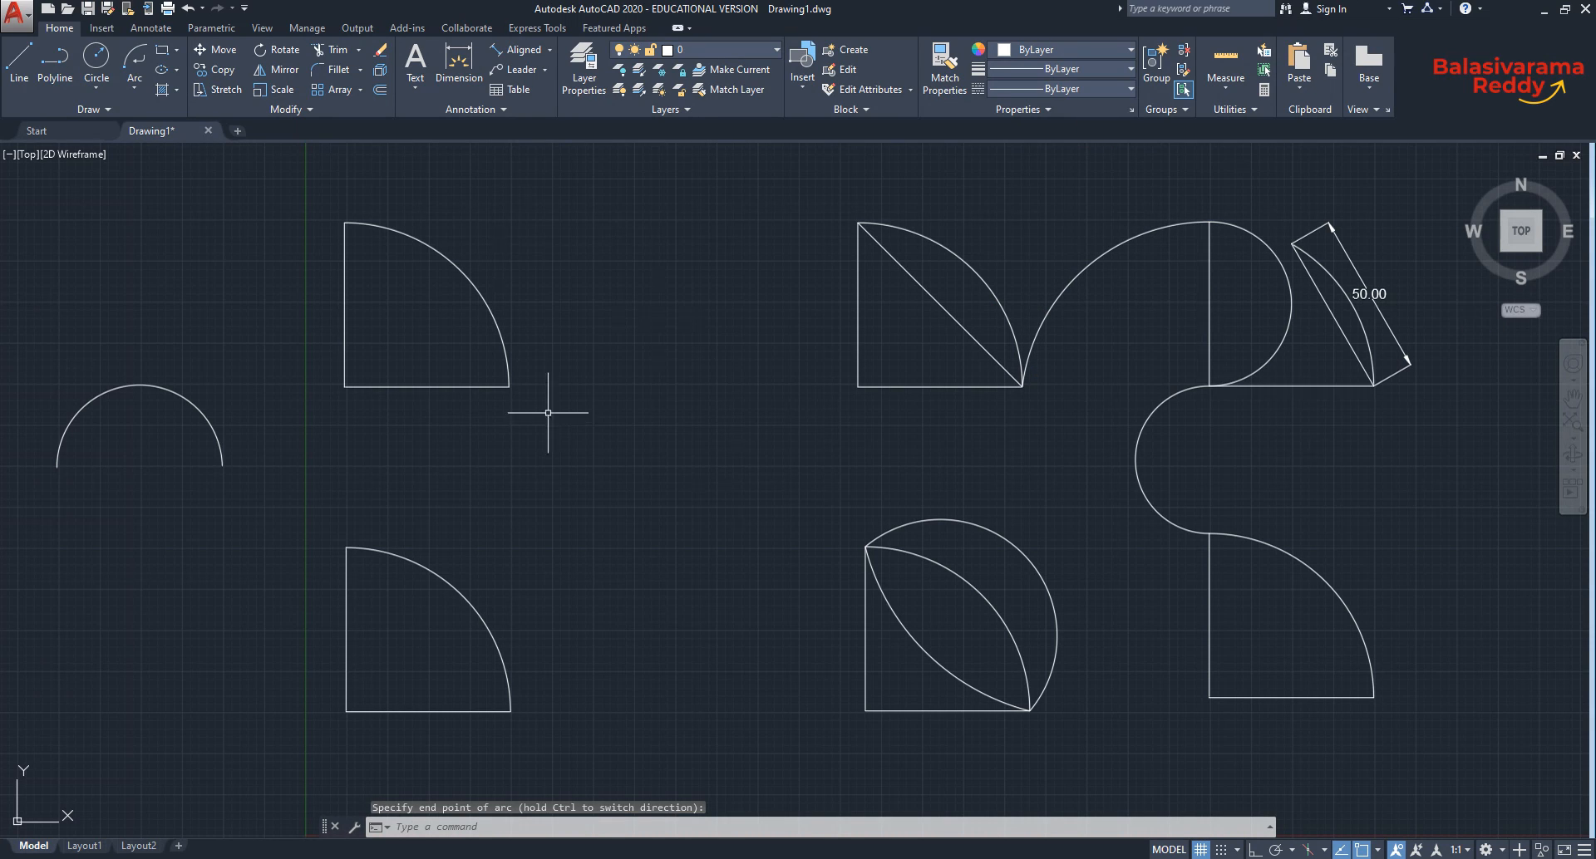
Open the choice of arc creation methods for another arc.
left_click(137, 88)
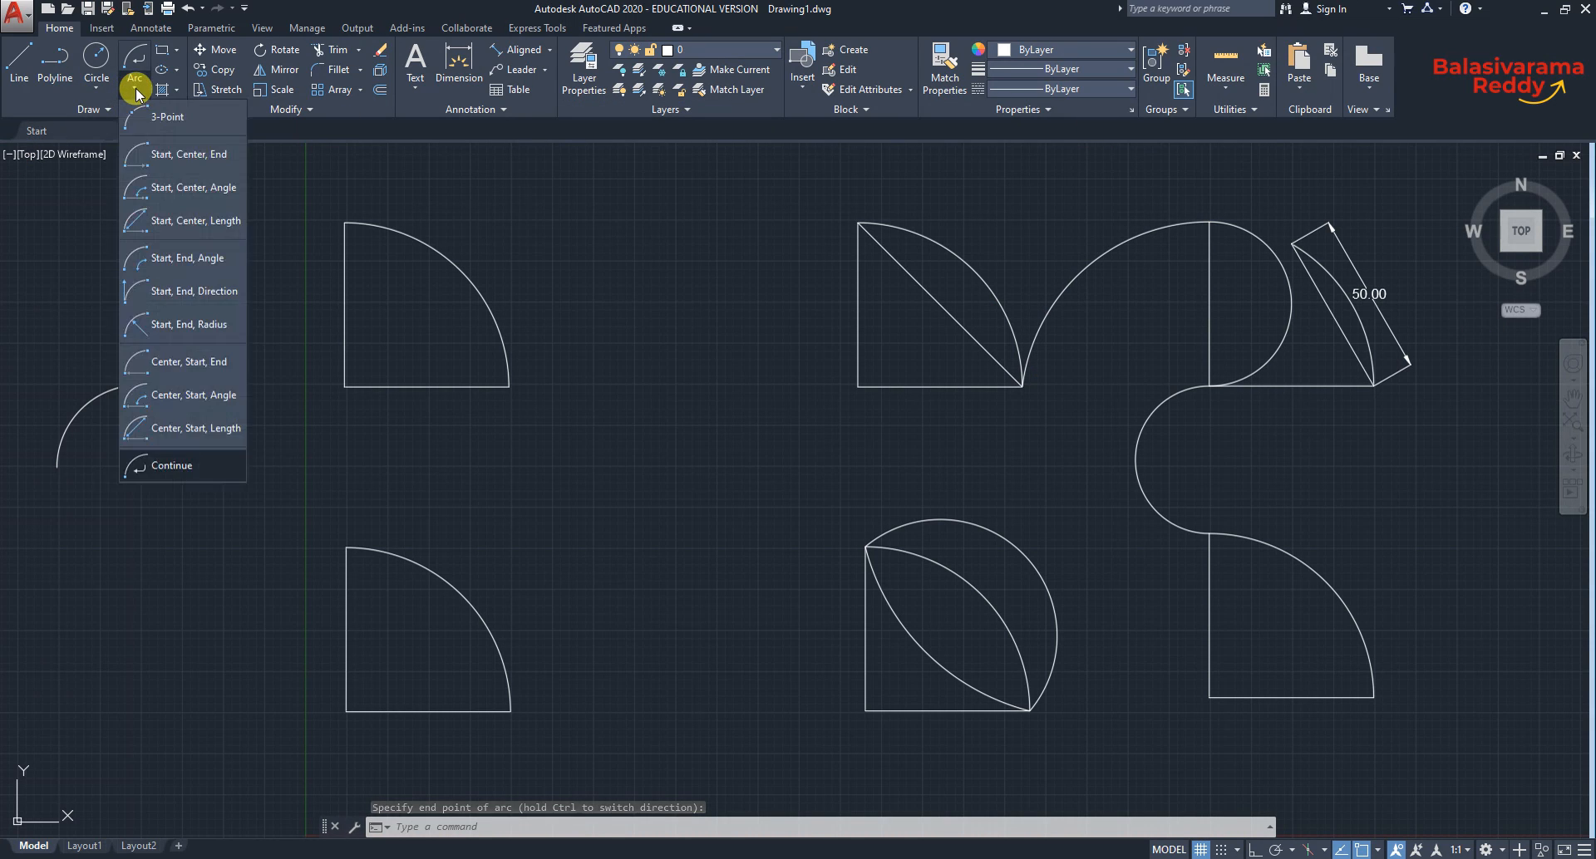